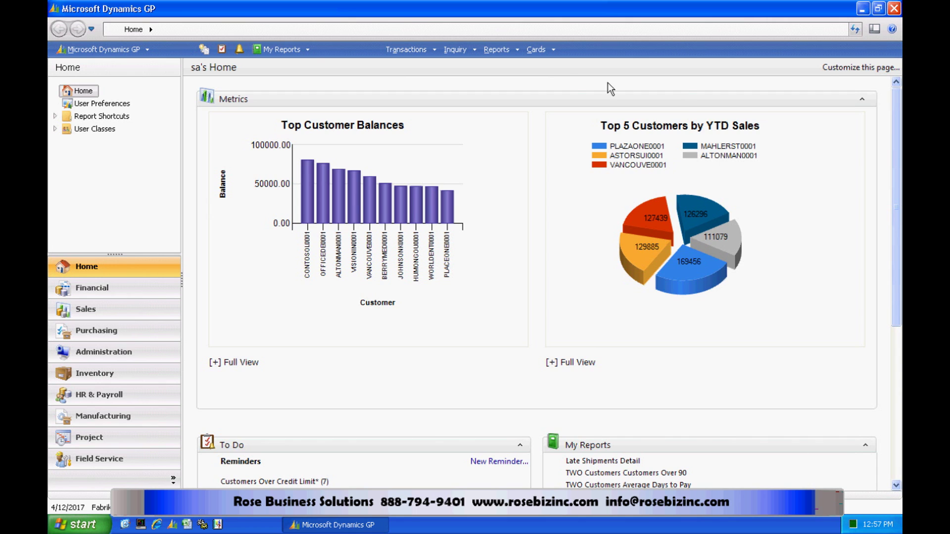
Step: Examine the default Sales and Purchasing templates enabled for Fabrikam, Inc. in the template configuration
{"action": "left_click", "coordinate": [493, 50]}
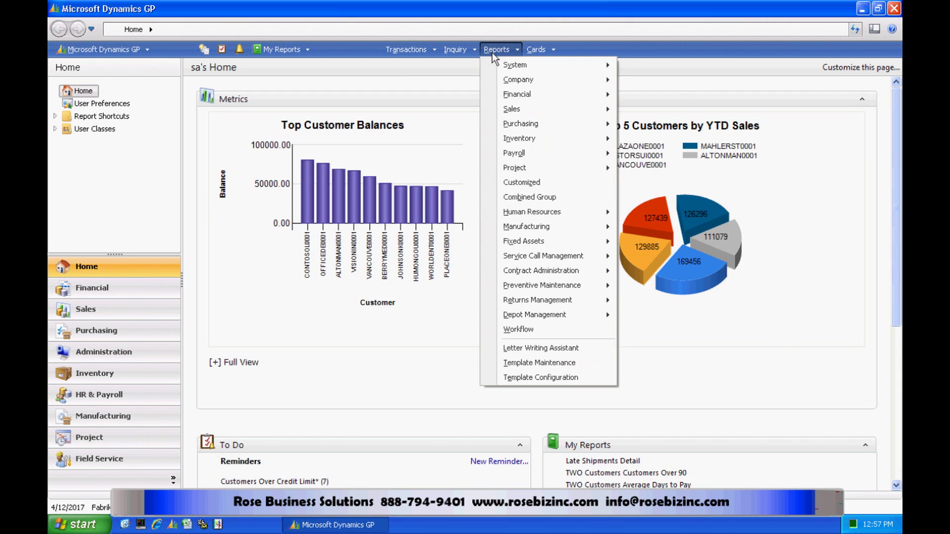
{"action": "left_click", "coordinate": [538, 378]}
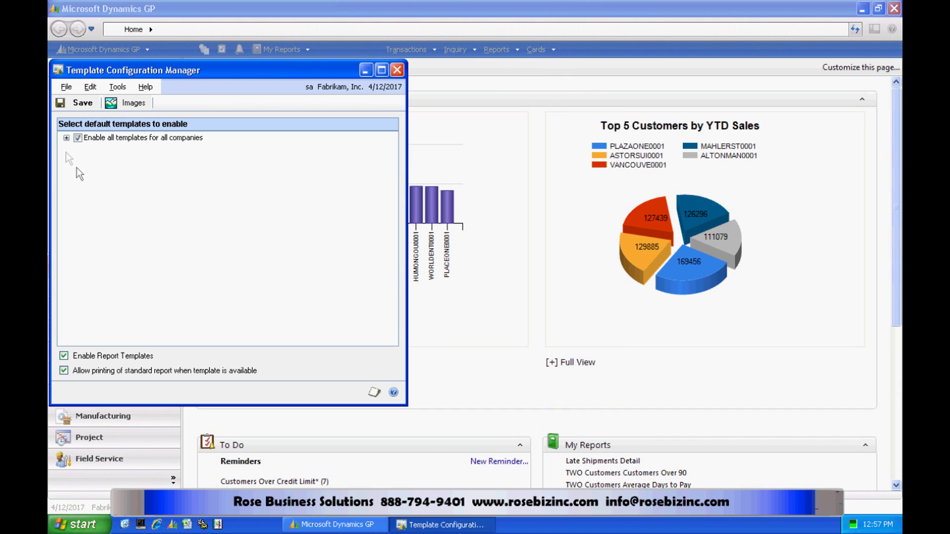
{"action": "left_click", "coordinate": [66, 139]}
{"action": "left_click", "coordinate": [79, 149]}
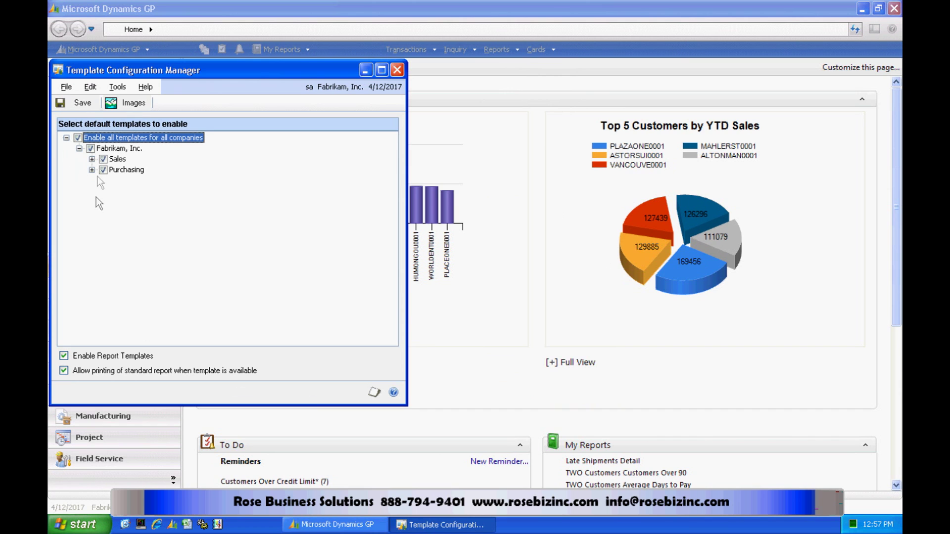
{"action": "left_click", "coordinate": [92, 160]}
{"action": "left_click", "coordinate": [92, 331]}
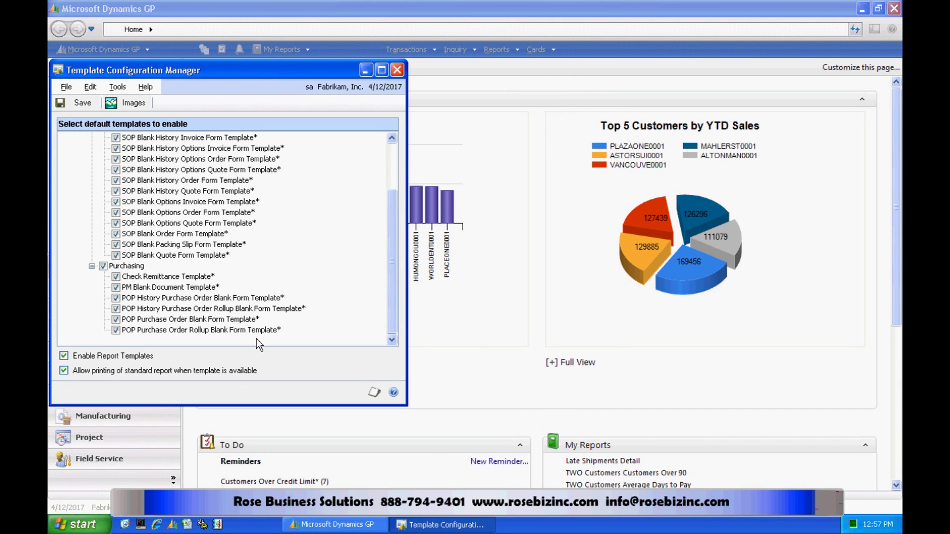
{"action": "left_click_drag", "start_coordinate": [391, 289], "coordinate": [390, 228]}
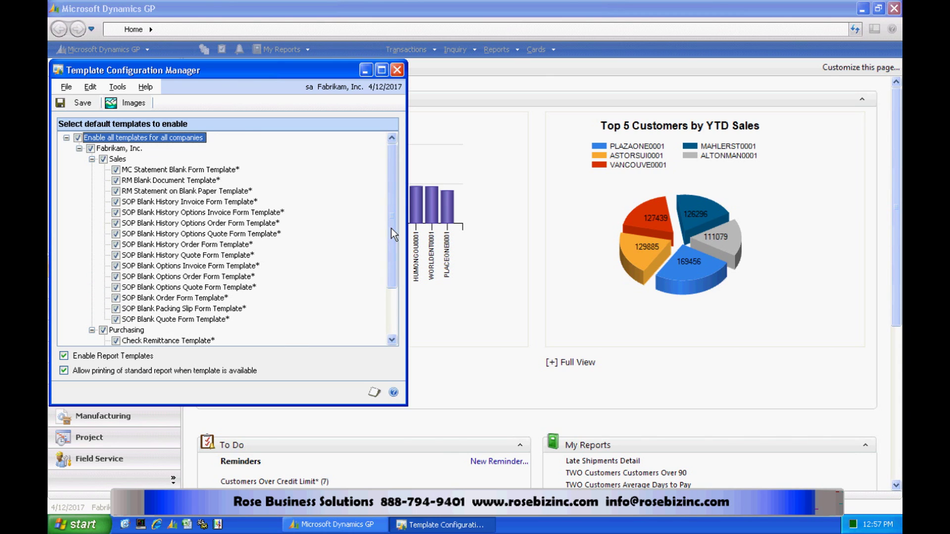
{"action": "left_click", "coordinate": [397, 70]}
Step: Open Template Maintenance and select the SOP Blank Invoice Form report
{"action": "left_click", "coordinate": [497, 49]}
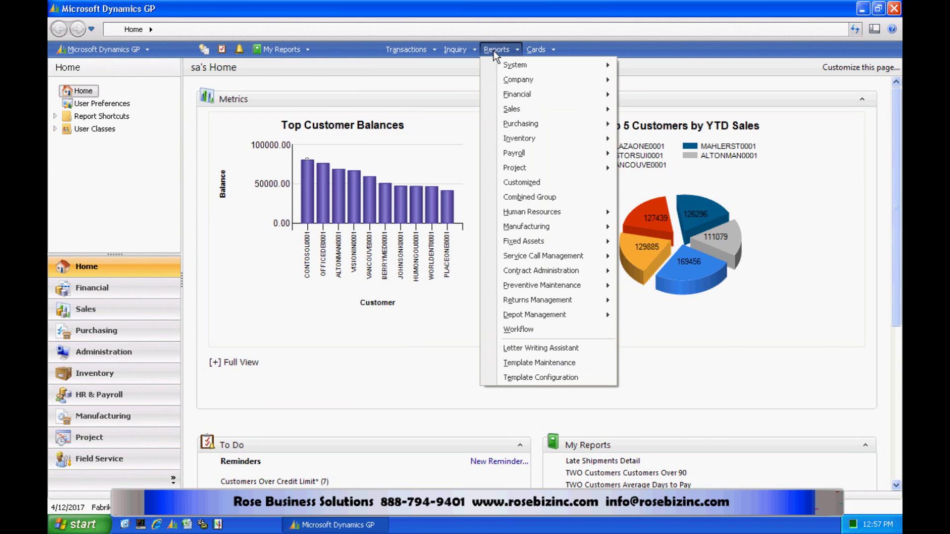
{"action": "left_click", "coordinate": [549, 366]}
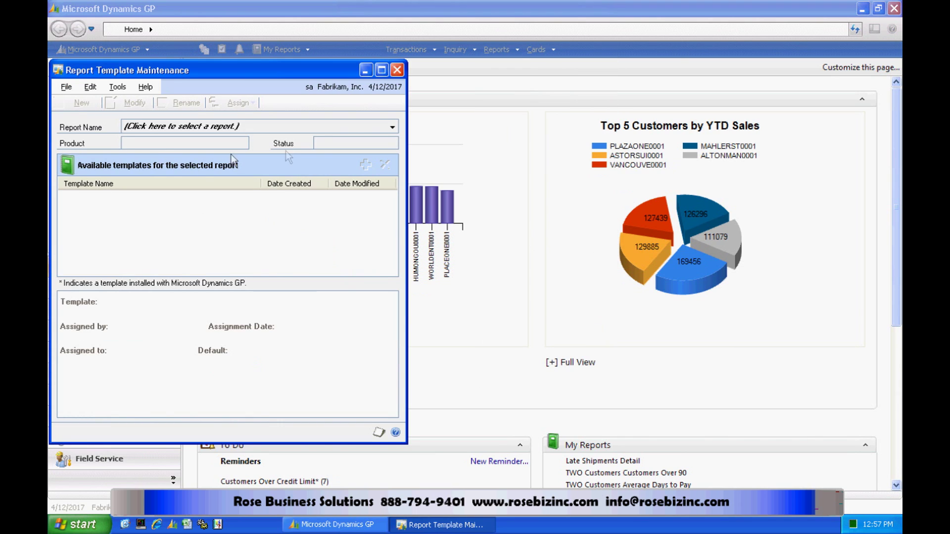
{"action": "left_click", "coordinate": [390, 127]}
{"action": "left_click", "coordinate": [241, 140]}
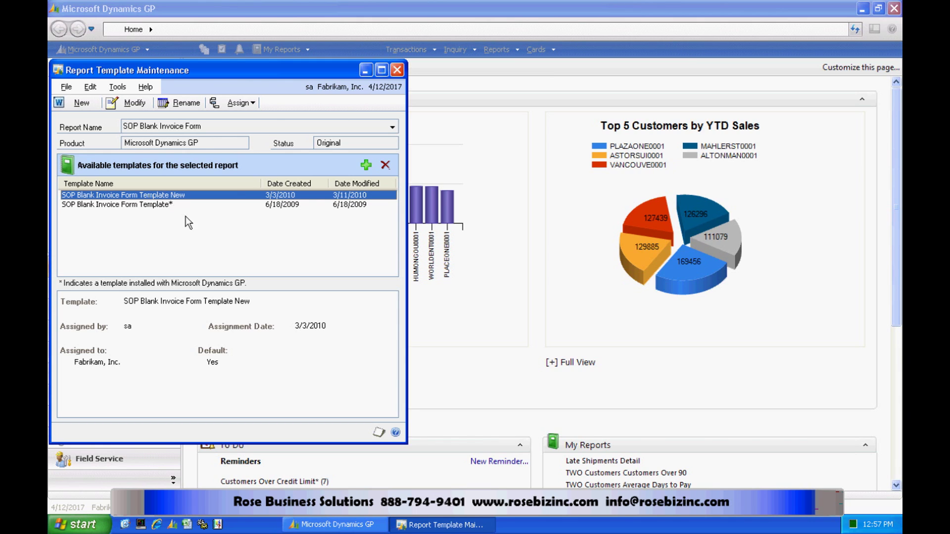
Step: Create a new template named SOP Blank Invoice Form Template from the existing SOP Blank Invoice Form Template*
{"action": "left_click", "coordinate": [77, 103]}
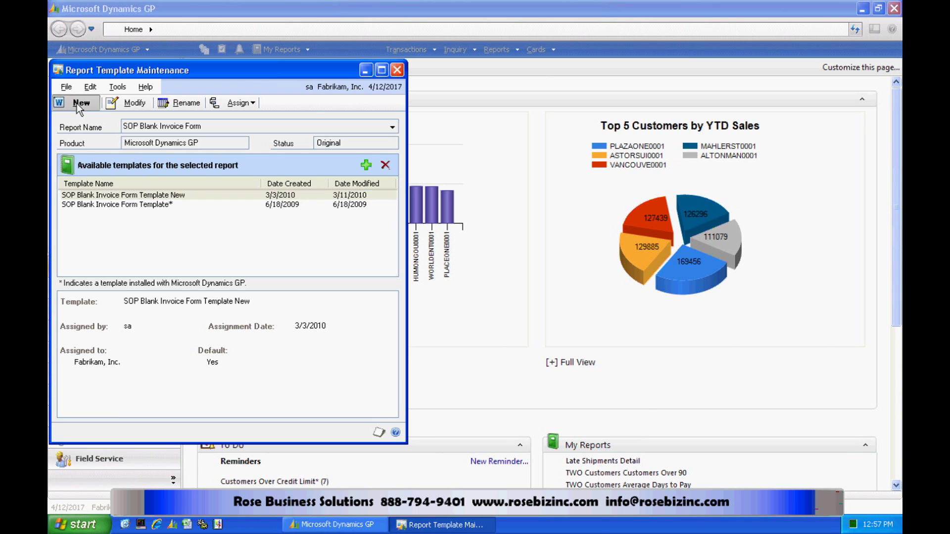
{"action": "left_click", "coordinate": [303, 192]}
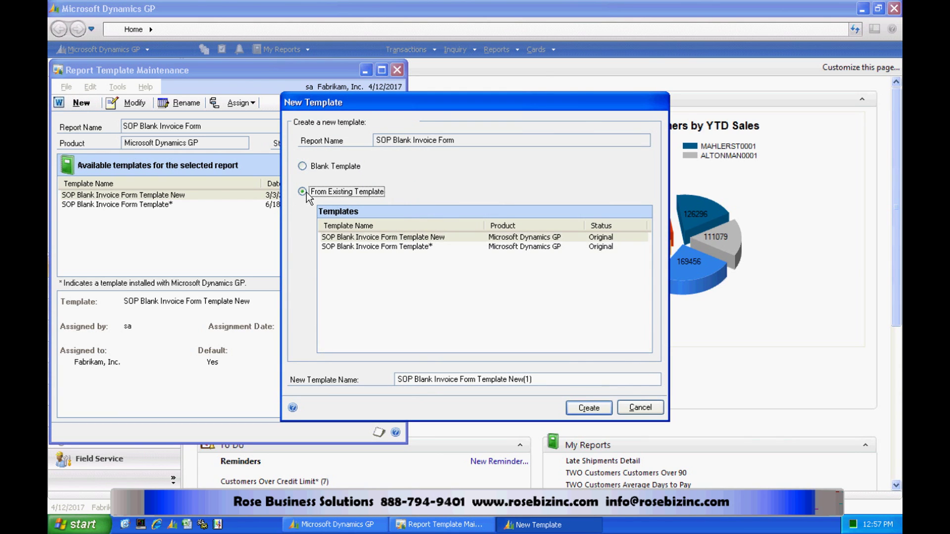
{"action": "left_click", "coordinate": [400, 247]}
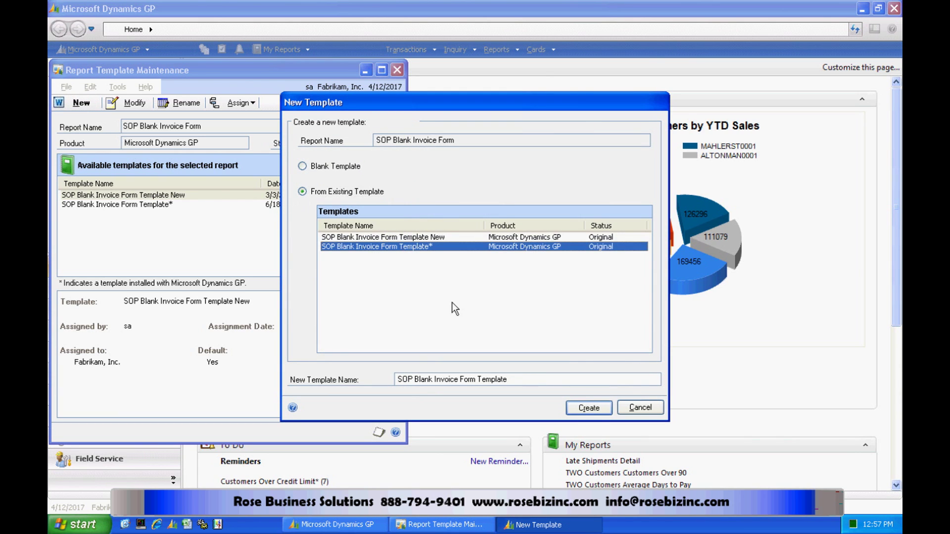
{"action": "left_click", "coordinate": [589, 408]}
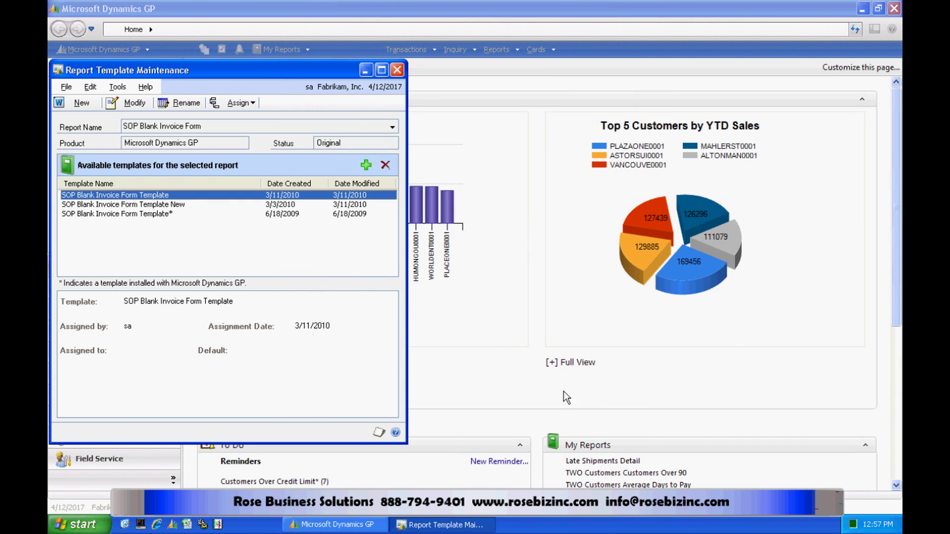
Step: Open the new invoice template for modification in Word and show the SOP Blank Invoice Form field list's ReportHeader fields
{"action": "left_click", "coordinate": [132, 104]}
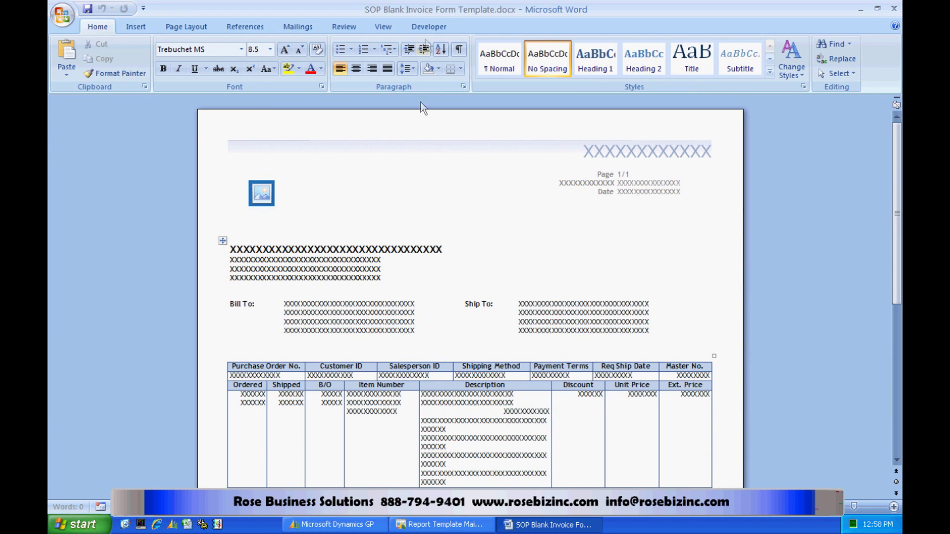
{"action": "left_click", "coordinate": [423, 28]}
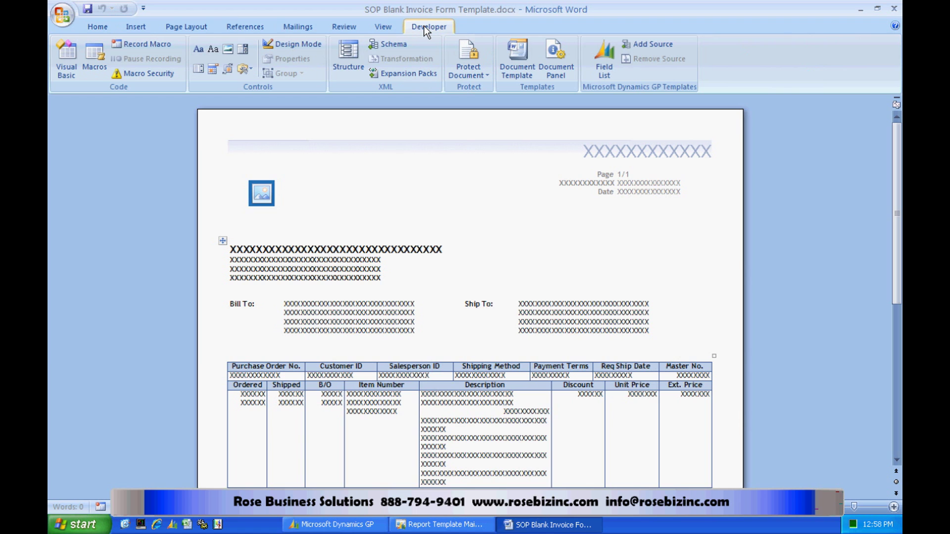
{"action": "left_click", "coordinate": [602, 66]}
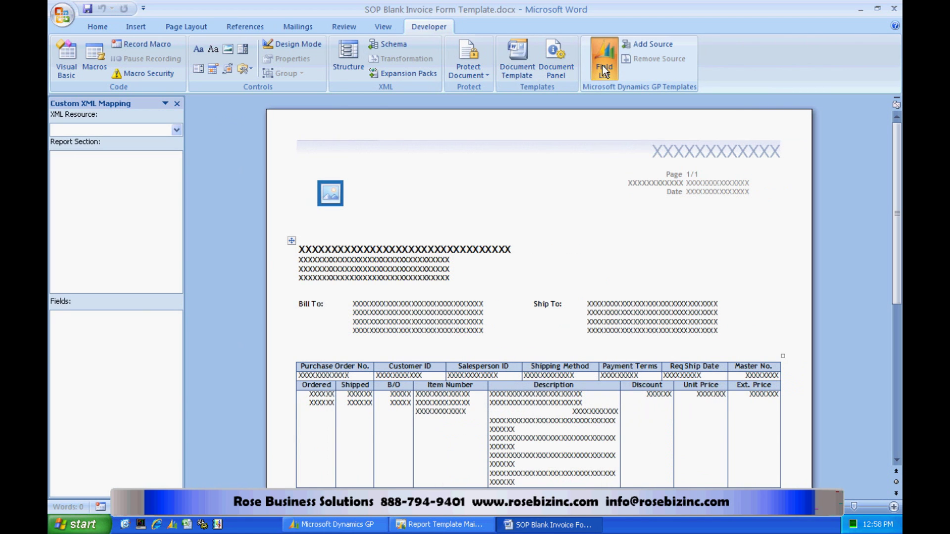
{"action": "left_click", "coordinate": [176, 130]}
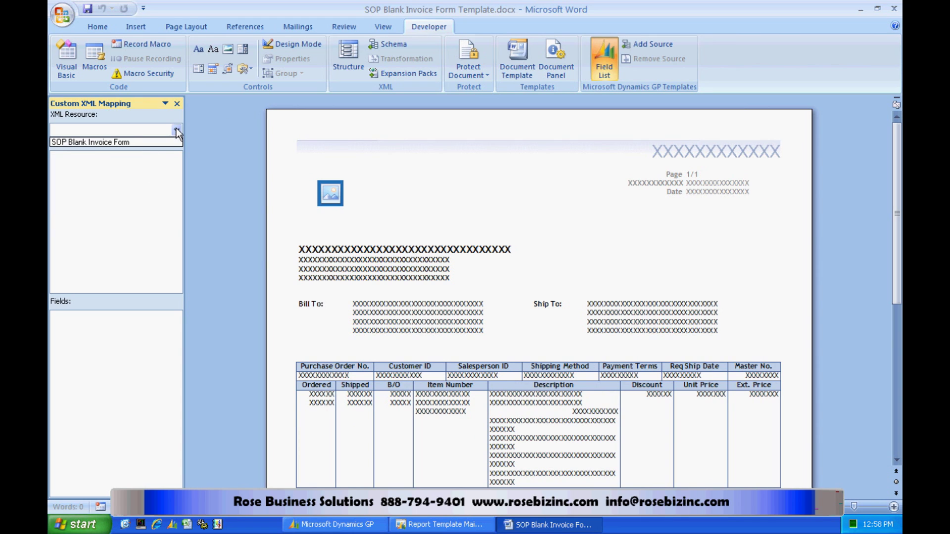
{"action": "left_click", "coordinate": [171, 145]}
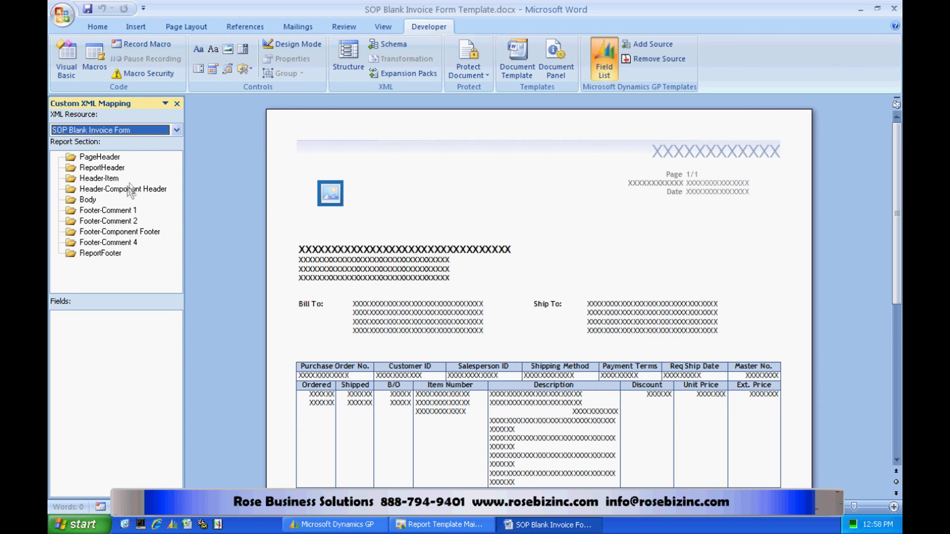
{"action": "left_click", "coordinate": [113, 168]}
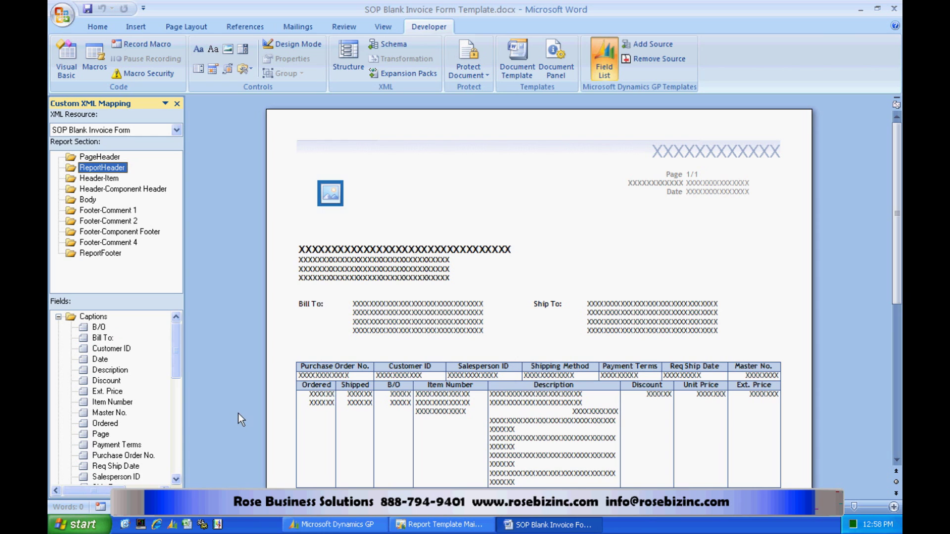
Step: Insert a picture into the company logo placeholder in the invoice header and enlarge it
{"action": "left_click", "coordinate": [330, 196]}
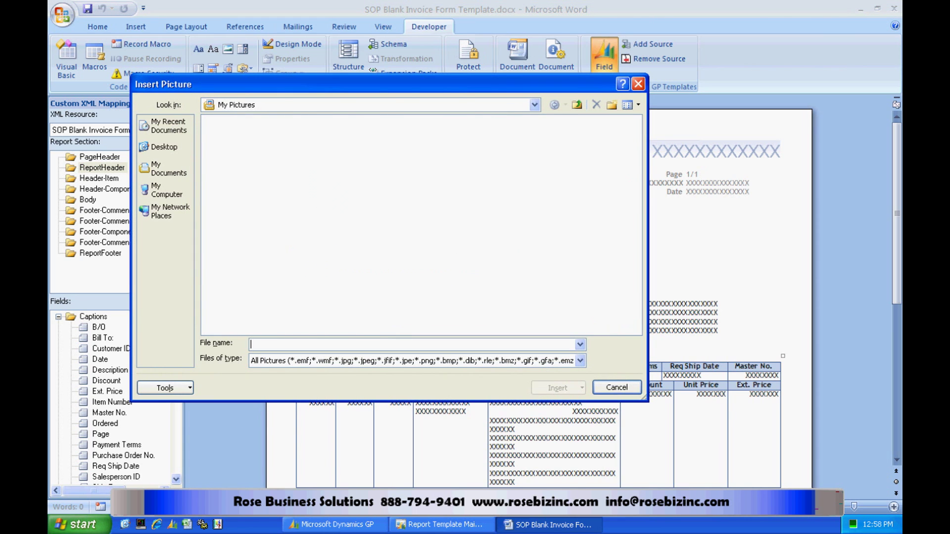
{"action": "left_click", "coordinate": [534, 104]}
{"action": "left_click", "coordinate": [269, 160]}
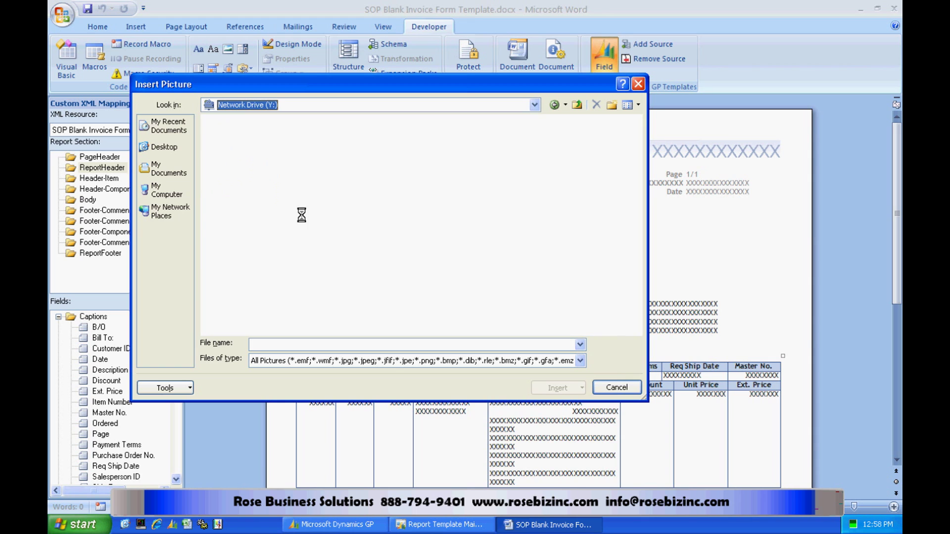
{"action": "key", "text": "Escape"}
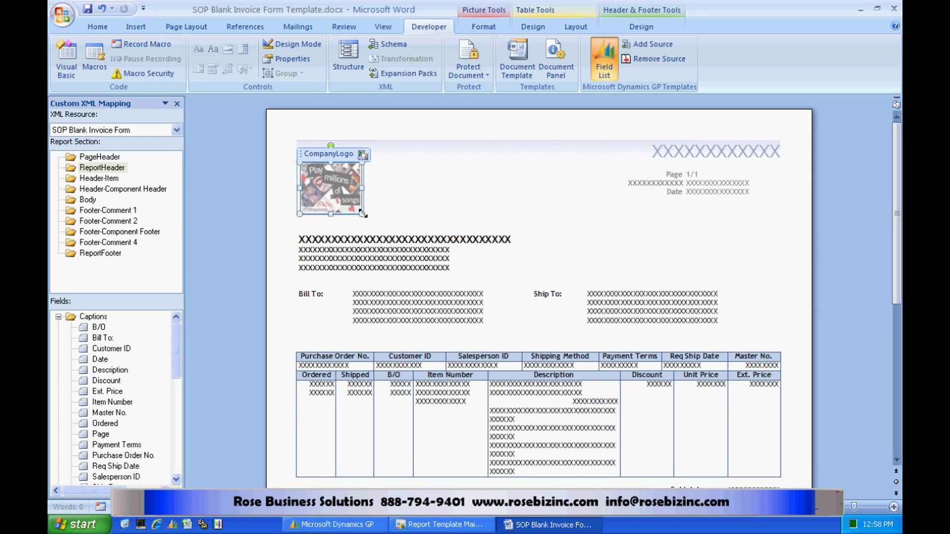
{"action": "left_click_drag", "start_coordinate": [364, 215], "coordinate": [387, 235]}
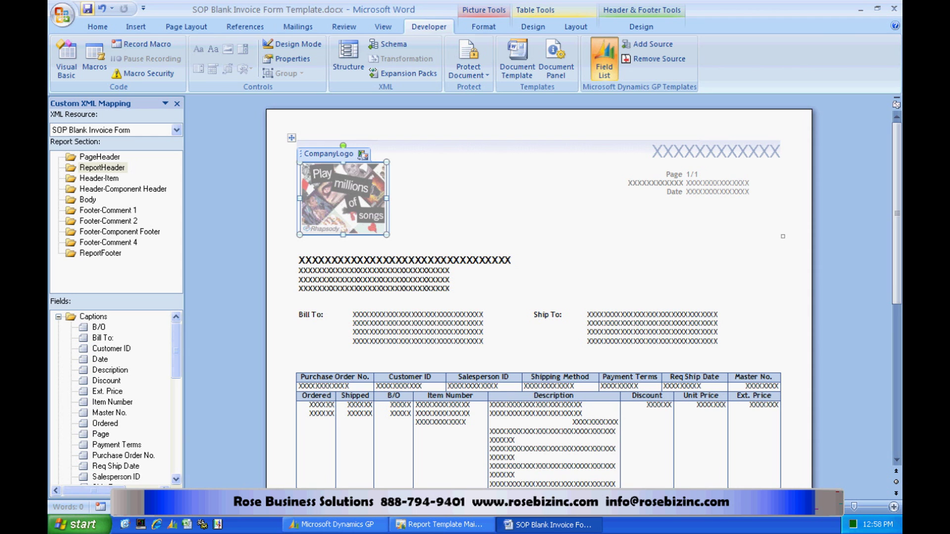
Step: Save the document as SOP Blank Invoice Form Template AaronFitz.docx in the WordForms folder on C:, replacing the existing file, and close Word
{"action": "left_click", "coordinate": [62, 15]}
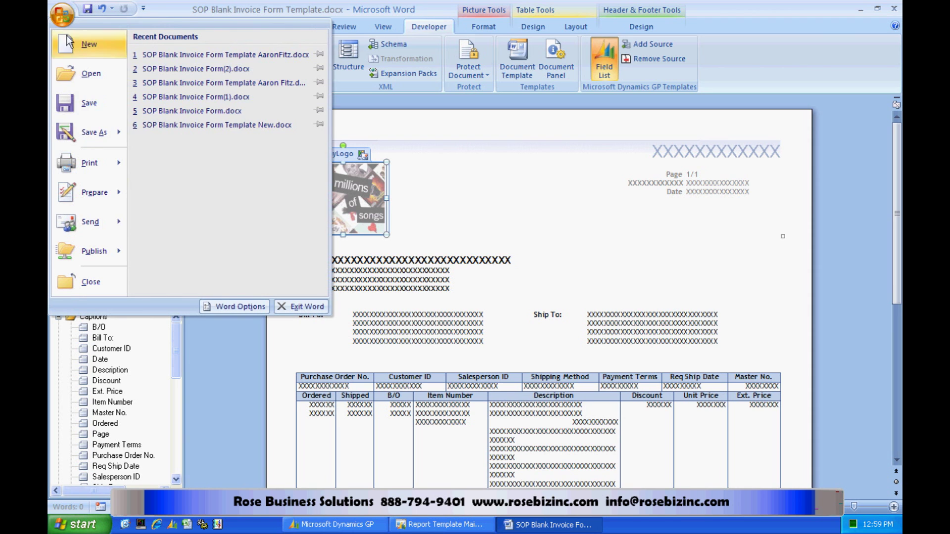
{"action": "left_click", "coordinate": [89, 133]}
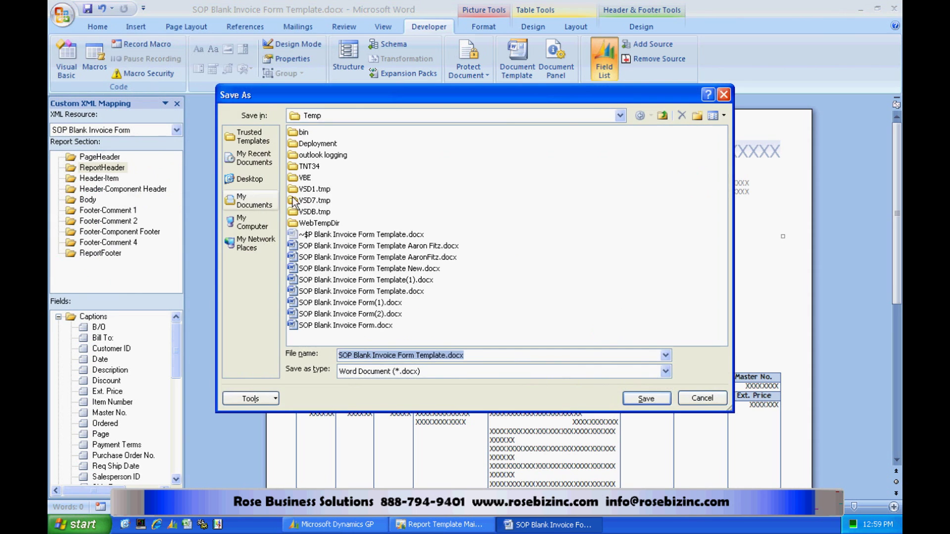
{"action": "left_click", "coordinate": [619, 116]}
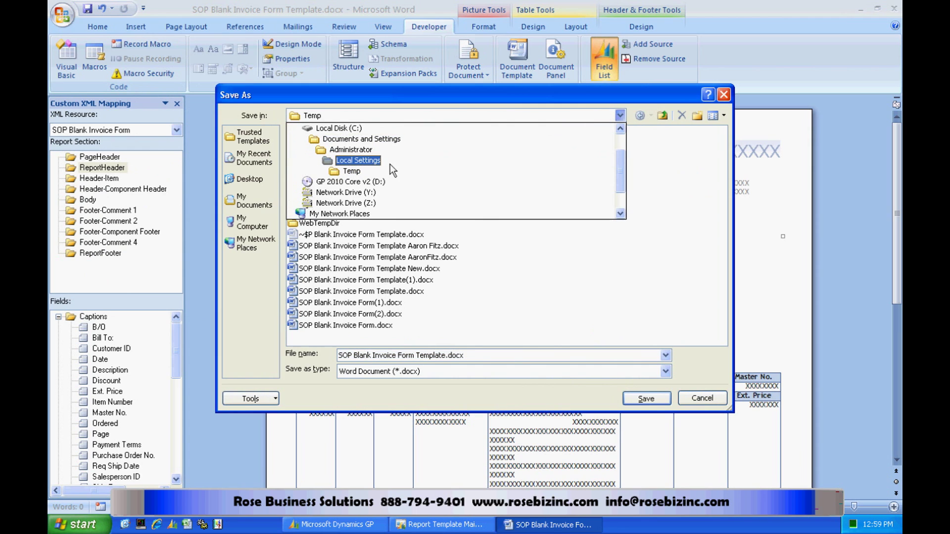
{"action": "left_click", "coordinate": [326, 133]}
{"action": "double_click", "coordinate": [317, 234]}
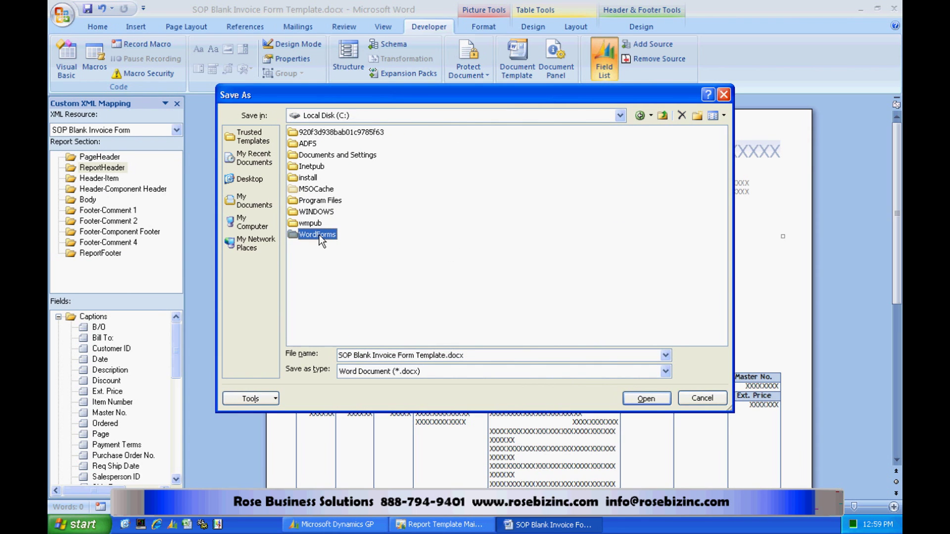
{"action": "left_click", "coordinate": [446, 355]}
{"action": "type", "text": "Aar"}
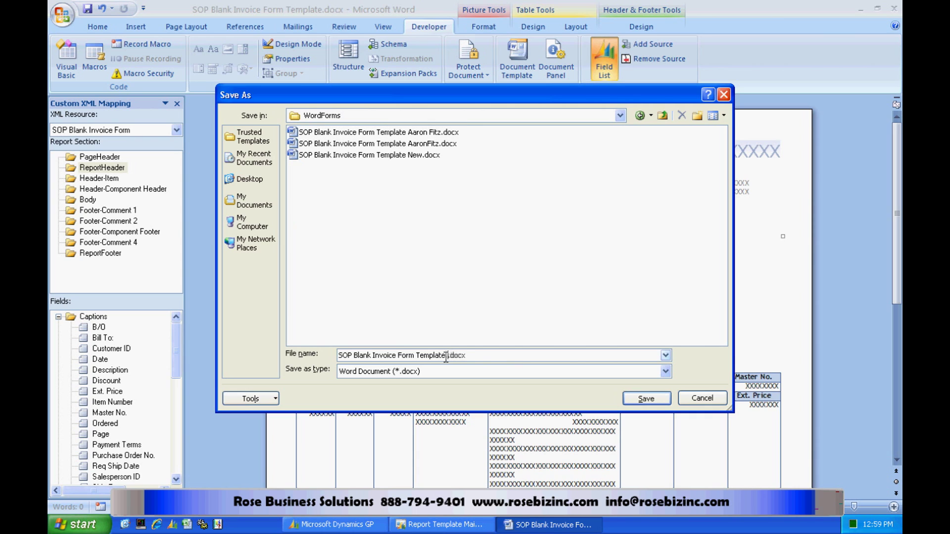
{"action": "type", "text": "onFitz"}
{"action": "left_click", "coordinate": [644, 399]}
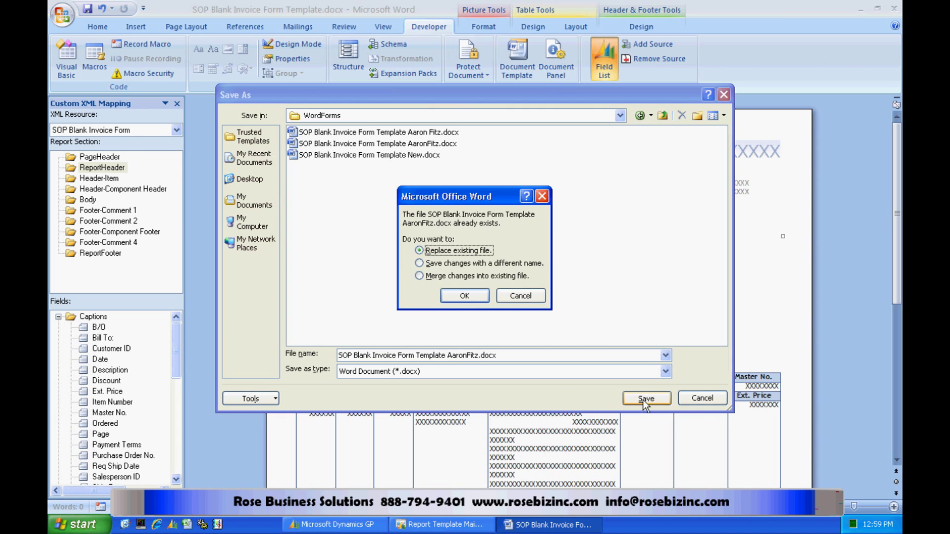
{"action": "left_click", "coordinate": [455, 297]}
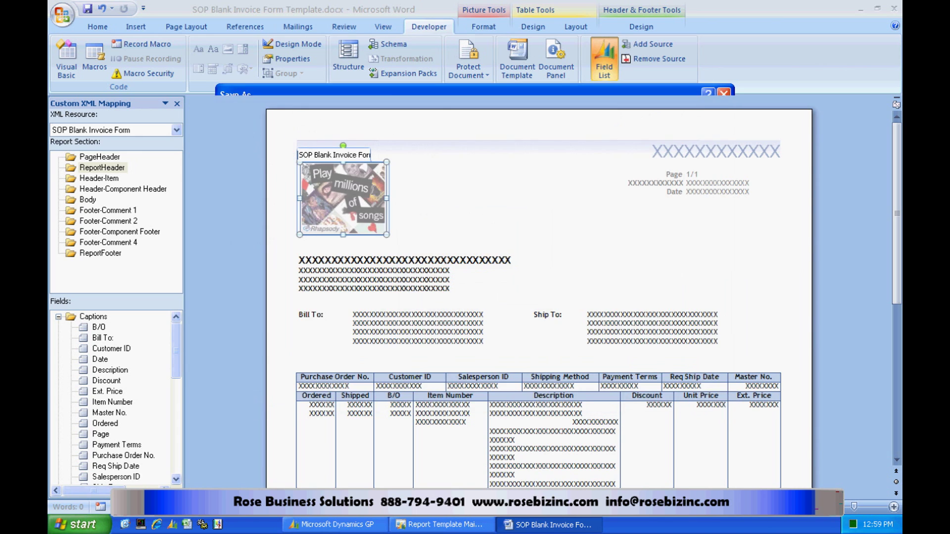
{"action": "left_click", "coordinate": [894, 9]}
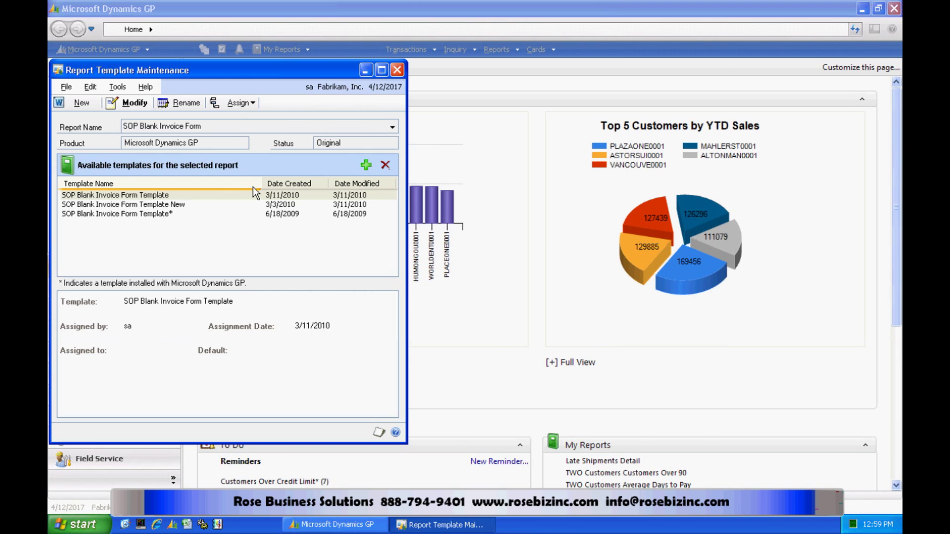
Step: Add SOP Blank Invoice Form Template AaronFitz.docx to the report's available templates and assign it to company TWO, Fabrikam, Inc
{"action": "left_click", "coordinate": [366, 166]}
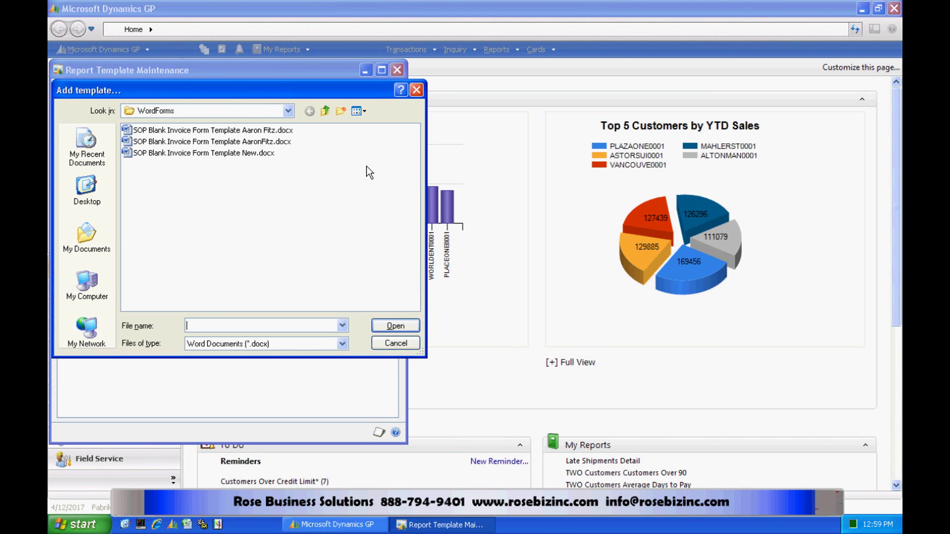
{"action": "double_click", "coordinate": [274, 143]}
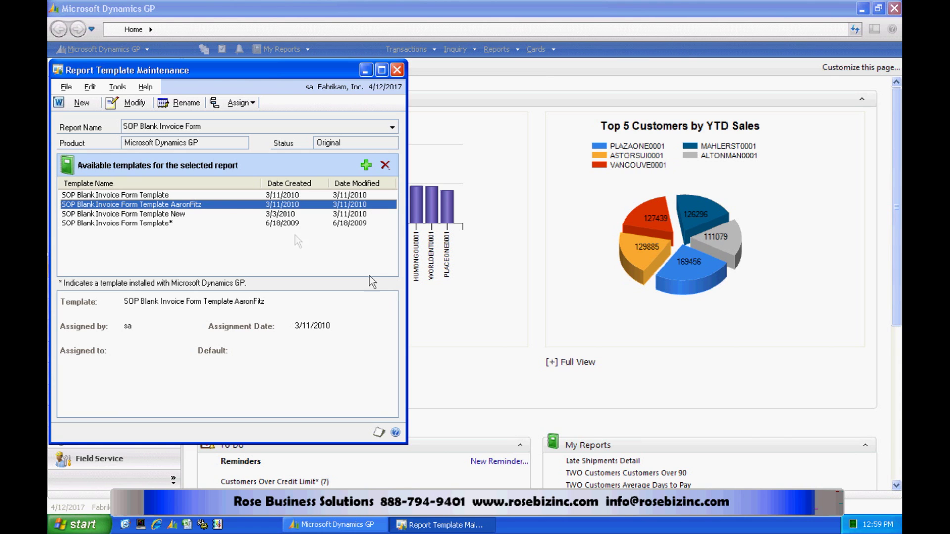
{"action": "left_click", "coordinate": [243, 105]}
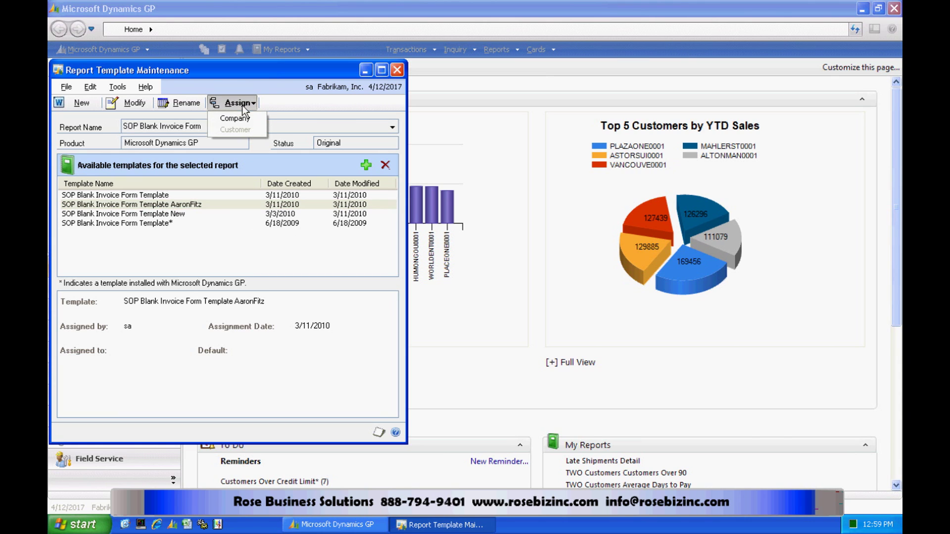
{"action": "left_click", "coordinate": [240, 117]}
{"action": "left_click", "coordinate": [323, 211]}
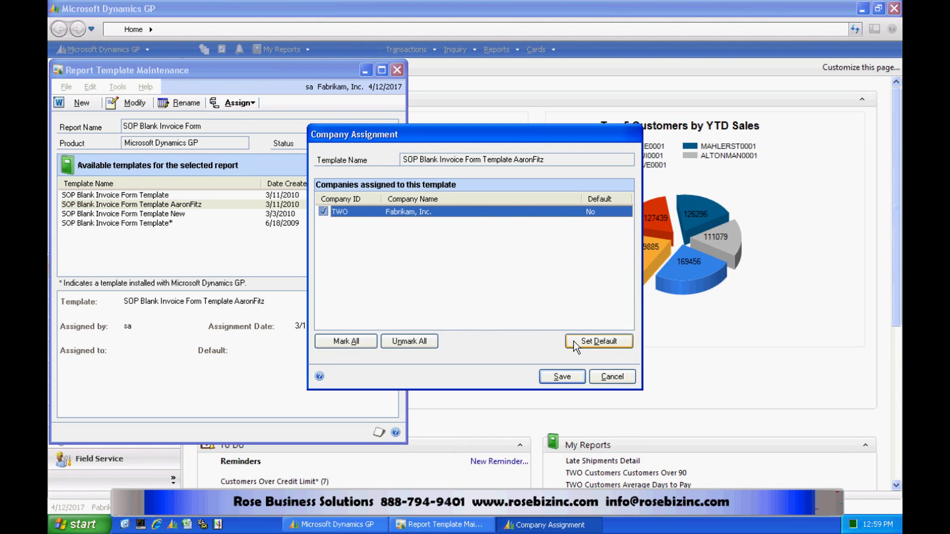
{"action": "left_click", "coordinate": [562, 377]}
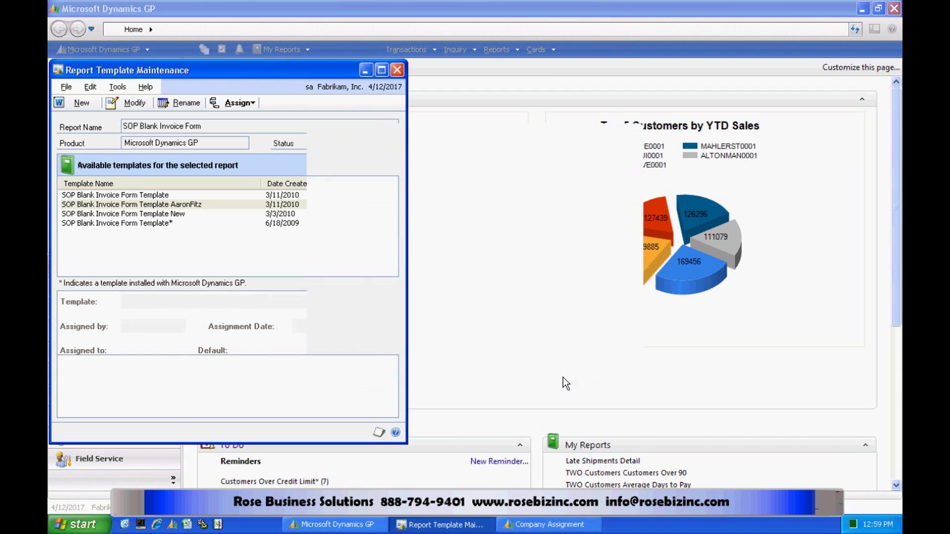
Step: Start a customer assignment for the AaronFitz template and set the Customer ID range from and to Aaron Fitz Electrical
{"action": "left_click", "coordinate": [237, 104]}
{"action": "left_click", "coordinate": [236, 130]}
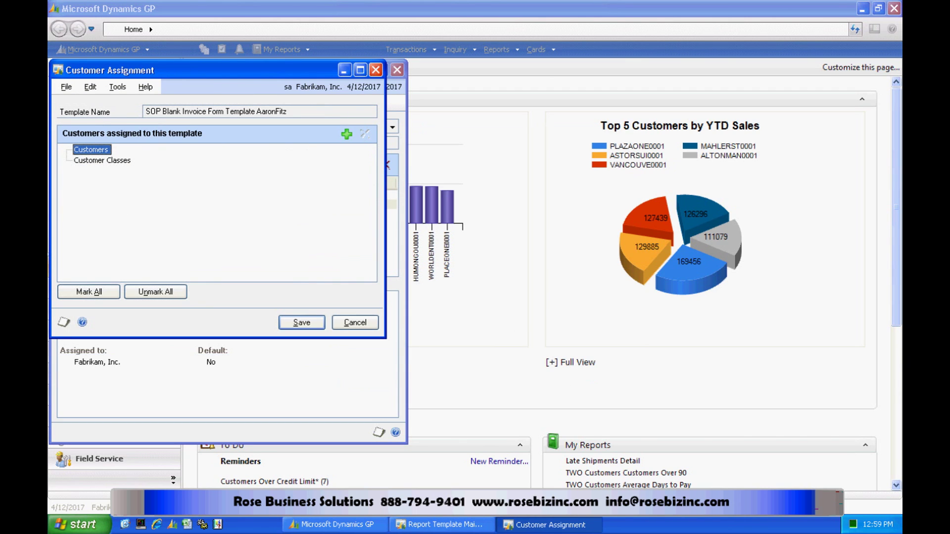
{"action": "left_click", "coordinate": [346, 135]}
{"action": "left_click", "coordinate": [211, 137]}
{"action": "left_click", "coordinate": [207, 148]}
{"action": "left_click", "coordinate": [302, 138]}
{"action": "type", "text": "A"}
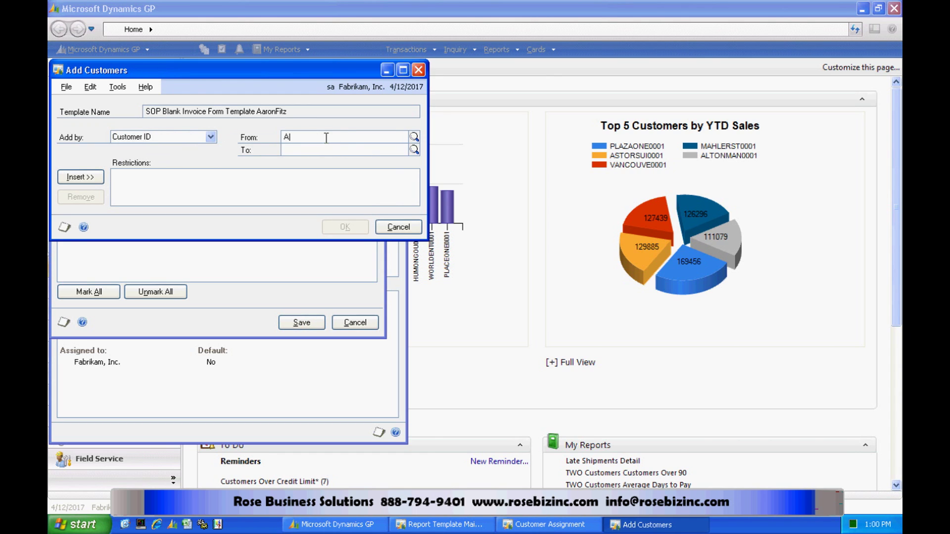
{"action": "left_click", "coordinate": [414, 137]}
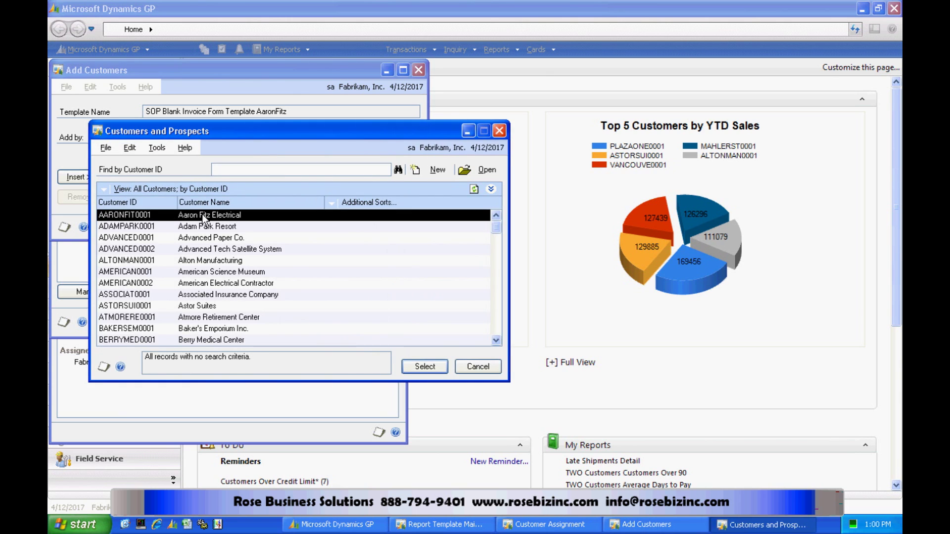
{"action": "double_click", "coordinate": [203, 218]}
{"action": "left_click", "coordinate": [412, 149]}
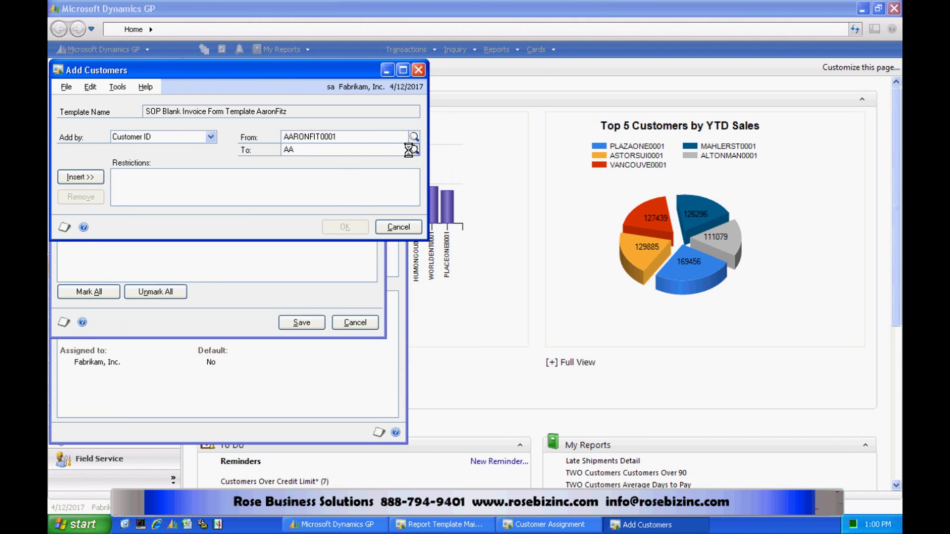
{"action": "double_click", "coordinate": [176, 216]}
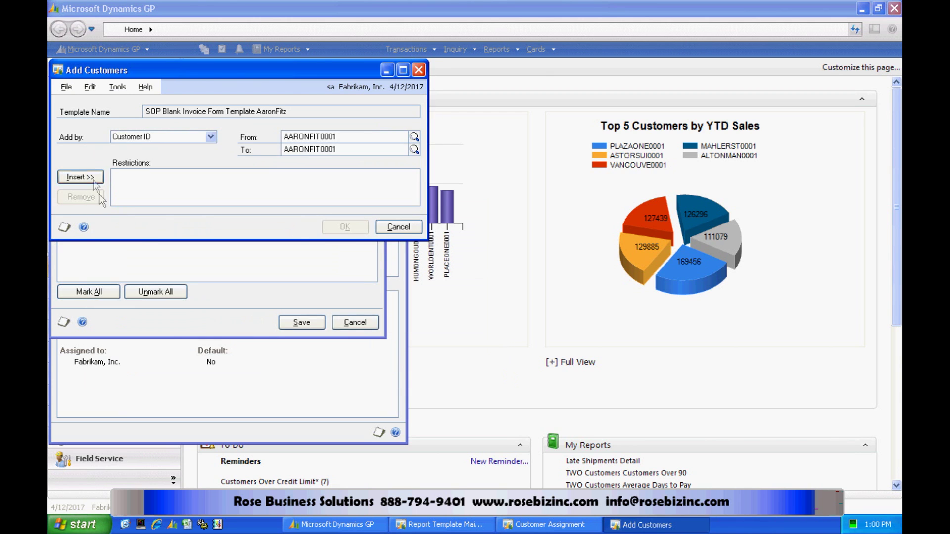
Step: Insert the customer restriction, save the template's customer assignment and close Report Template Maintenance
{"action": "left_click", "coordinate": [89, 175]}
{"action": "left_click", "coordinate": [341, 227]}
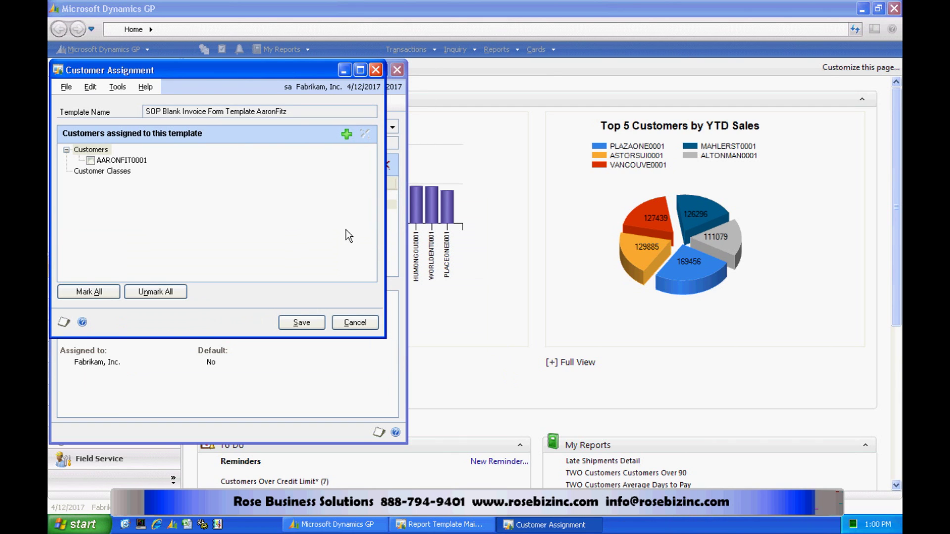
{"action": "left_click", "coordinate": [303, 322]}
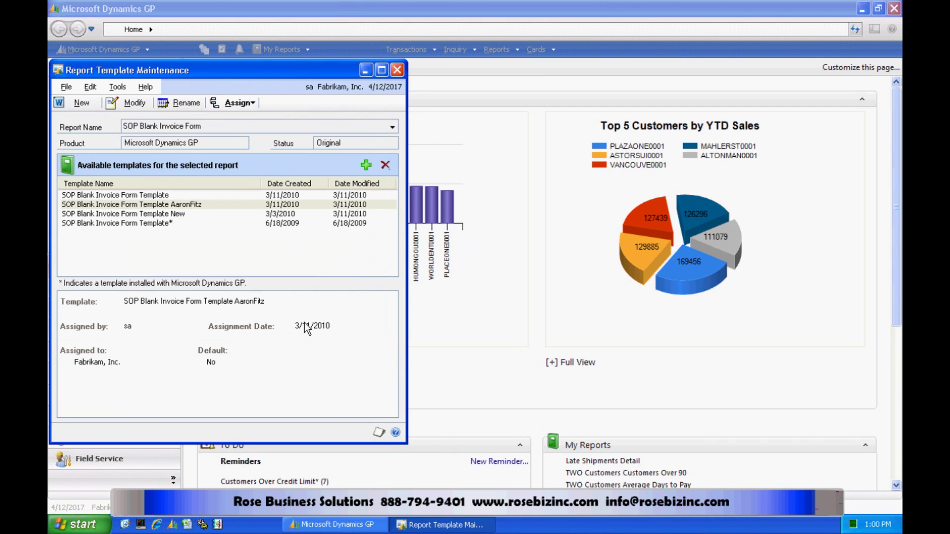
{"action": "left_click", "coordinate": [397, 70]}
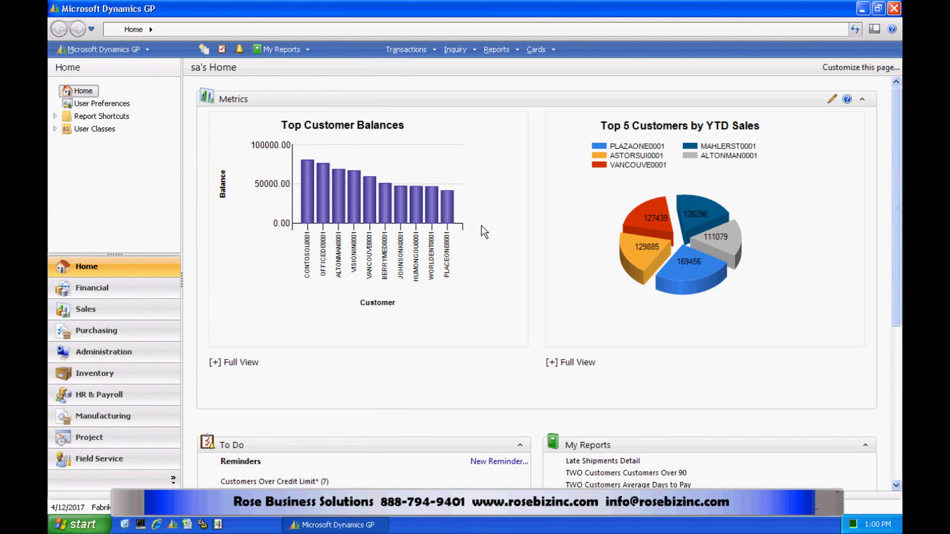
Step: Open Sales Transaction Entry, set the type to Invoice and load Aaron Fitz Electrical's invoice from the document lookup sorted by Customer ID
{"action": "left_click", "coordinate": [410, 49]}
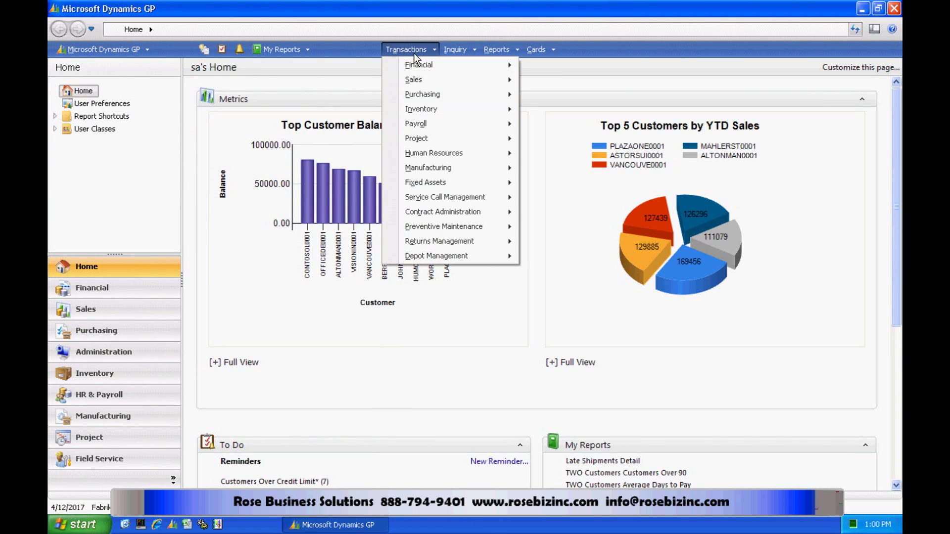
{"action": "mouse_move", "coordinate": [418, 85]}
{"action": "left_click", "coordinate": [541, 82]}
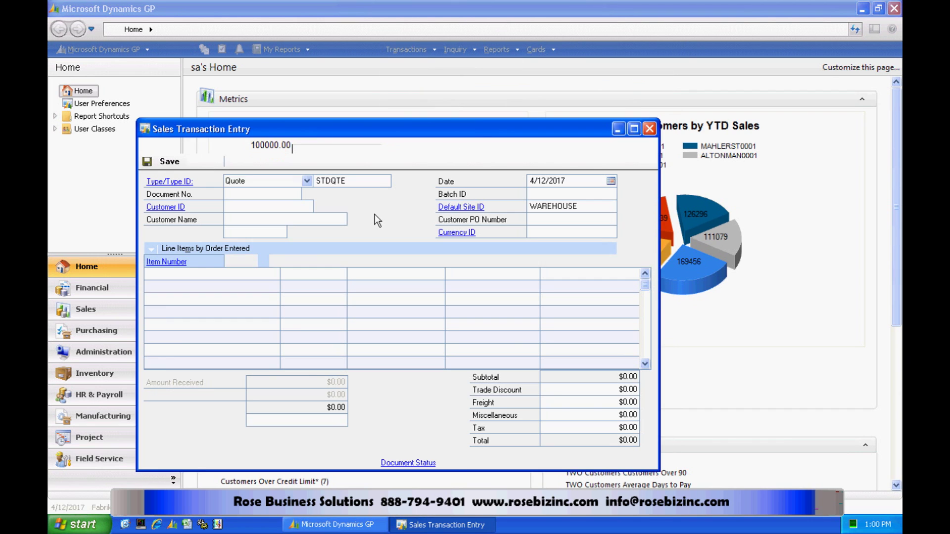
{"action": "left_click", "coordinate": [306, 180]}
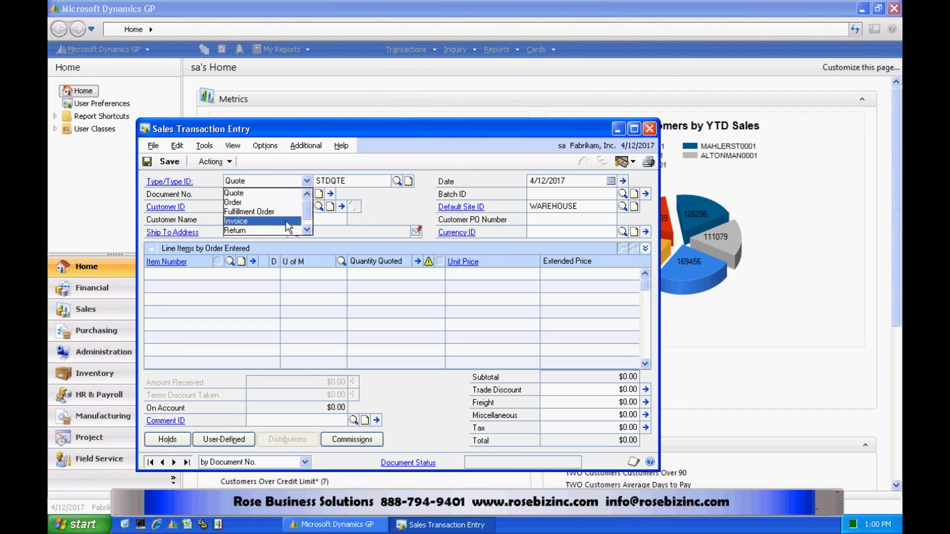
{"action": "left_click", "coordinate": [292, 216]}
{"action": "left_click", "coordinate": [307, 193]}
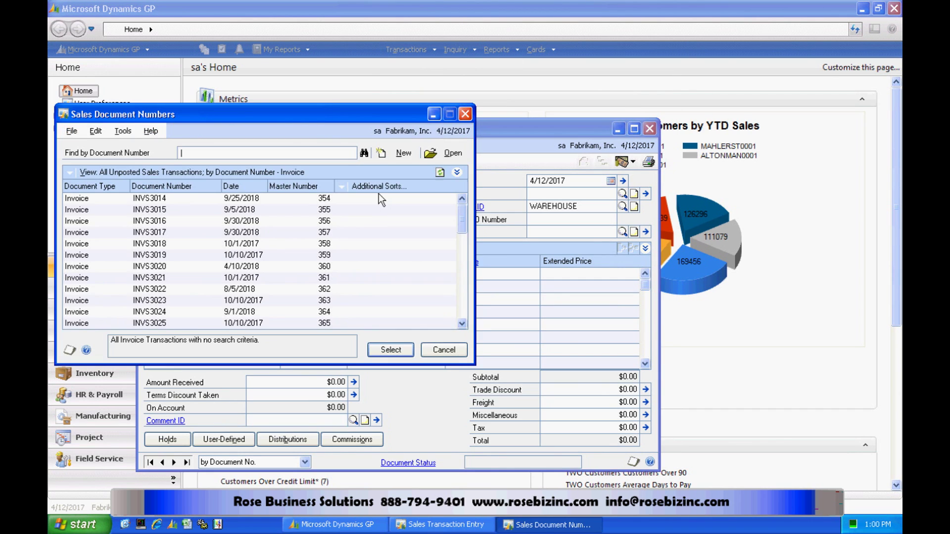
{"action": "left_click", "coordinate": [379, 188]}
{"action": "left_click", "coordinate": [378, 199]}
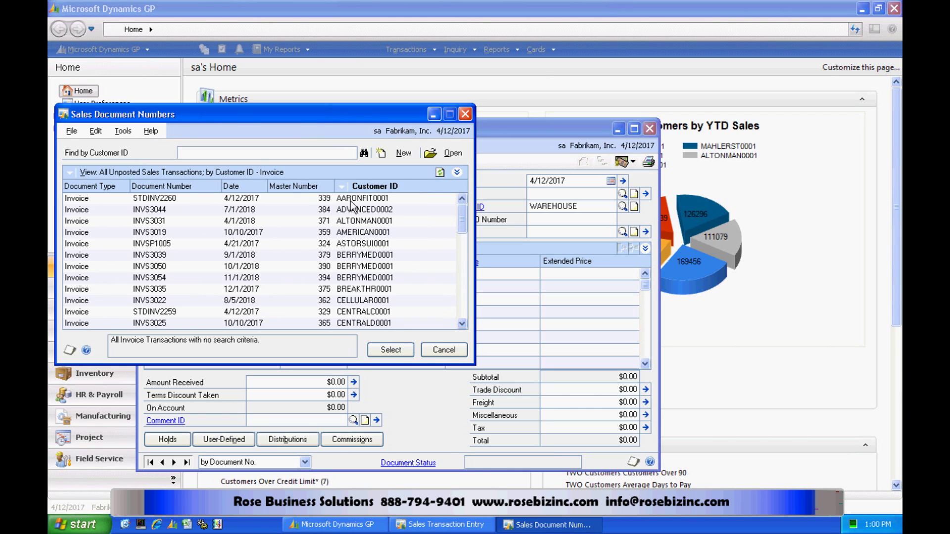
{"action": "left_click", "coordinate": [406, 348]}
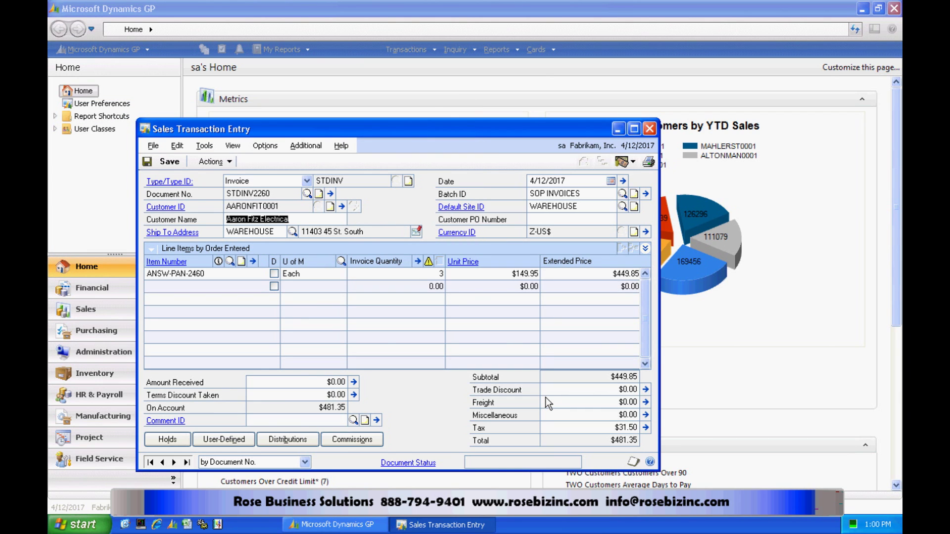
Step: Print the loaded invoice on Blank Paper with report type Template and Screen as the destination
{"action": "left_click", "coordinate": [649, 161]}
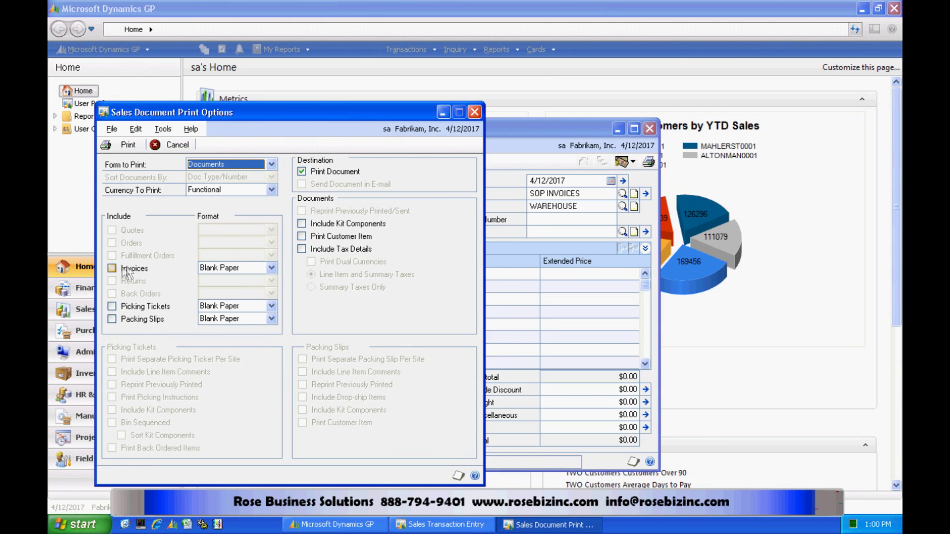
{"action": "left_click", "coordinate": [113, 268]}
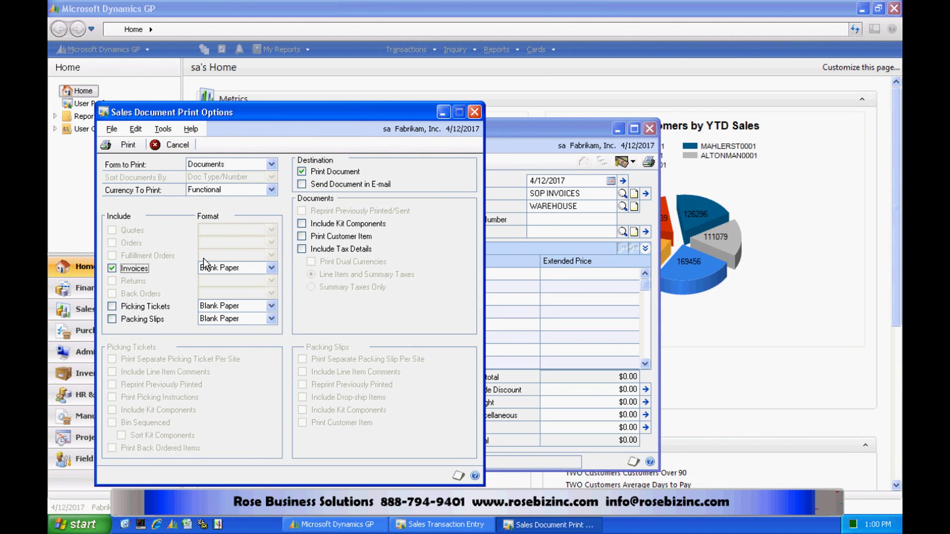
{"action": "left_click", "coordinate": [120, 146]}
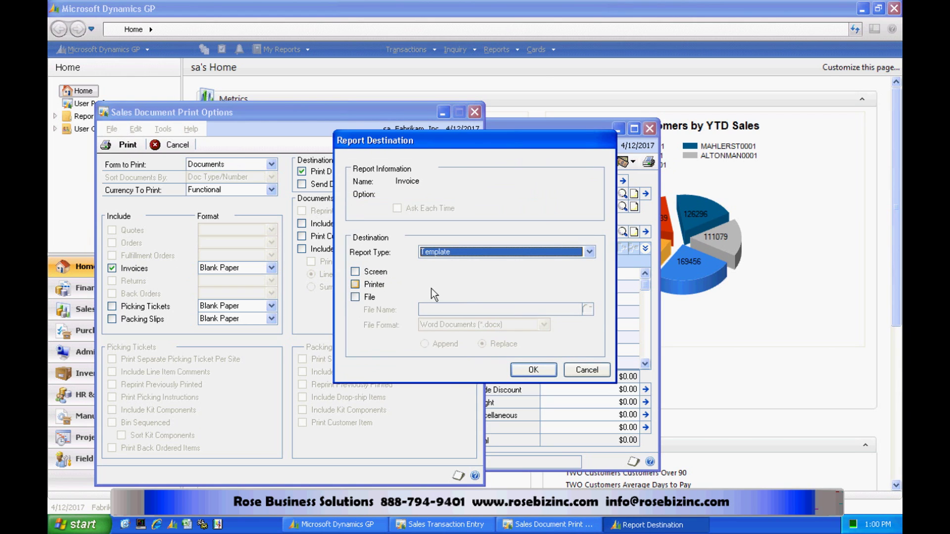
{"action": "left_click", "coordinate": [590, 252]}
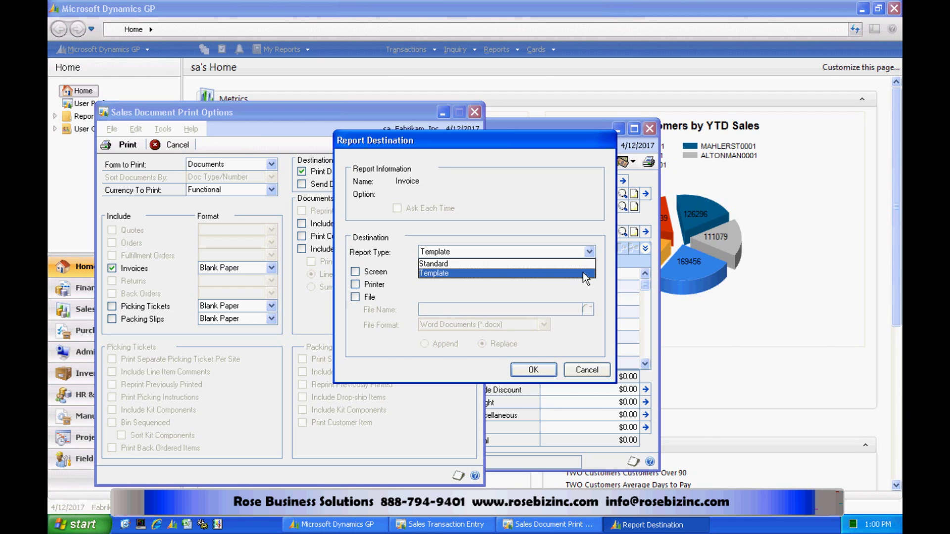
{"action": "left_click", "coordinate": [583, 274]}
{"action": "left_click", "coordinate": [370, 274]}
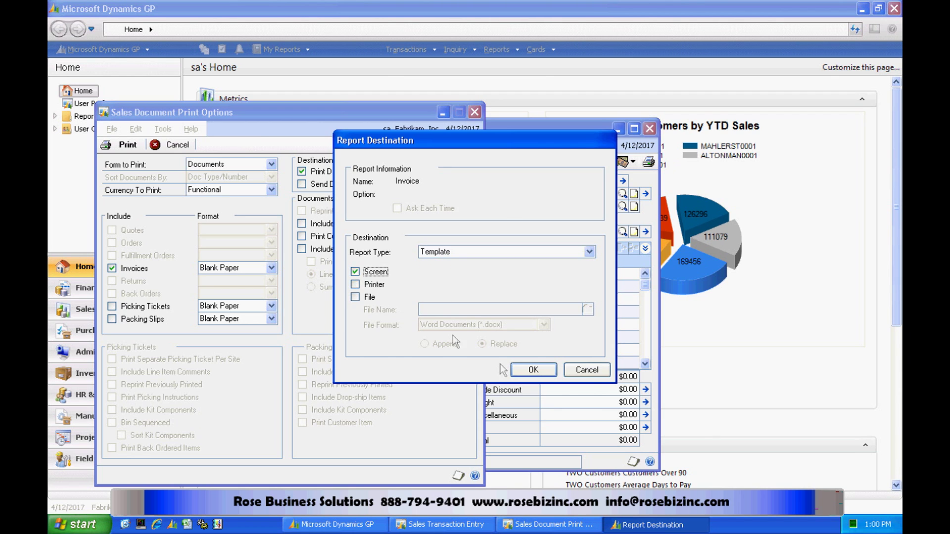
{"action": "left_click", "coordinate": [532, 369]}
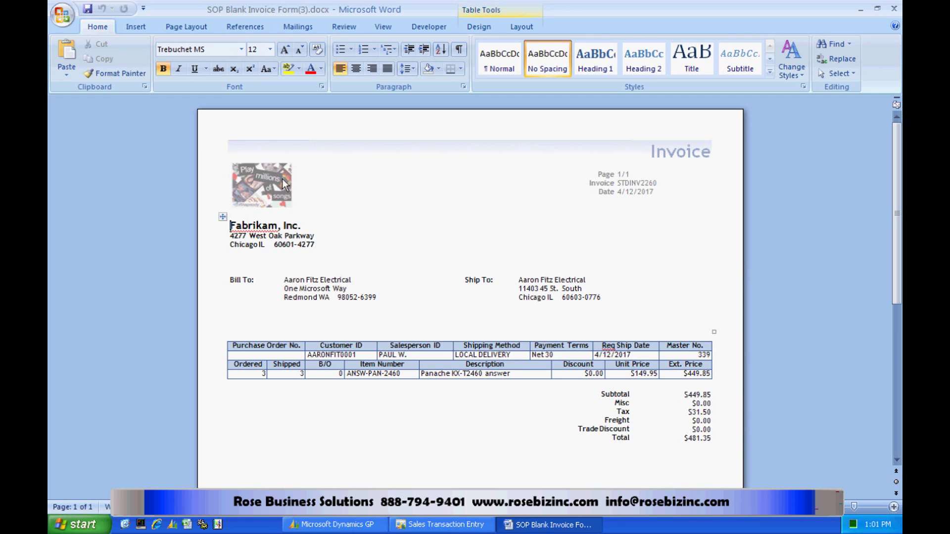
{"action": "double_click", "coordinate": [389, 219]}
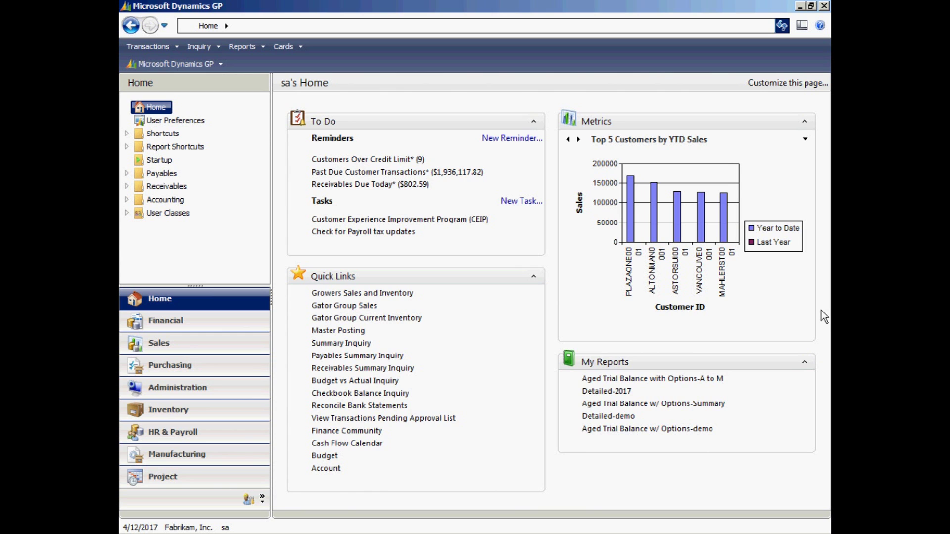
Step: Open the company E-mail Settings and bring up the Sales Series e-mail setup
{"action": "left_click", "coordinate": [195, 68]}
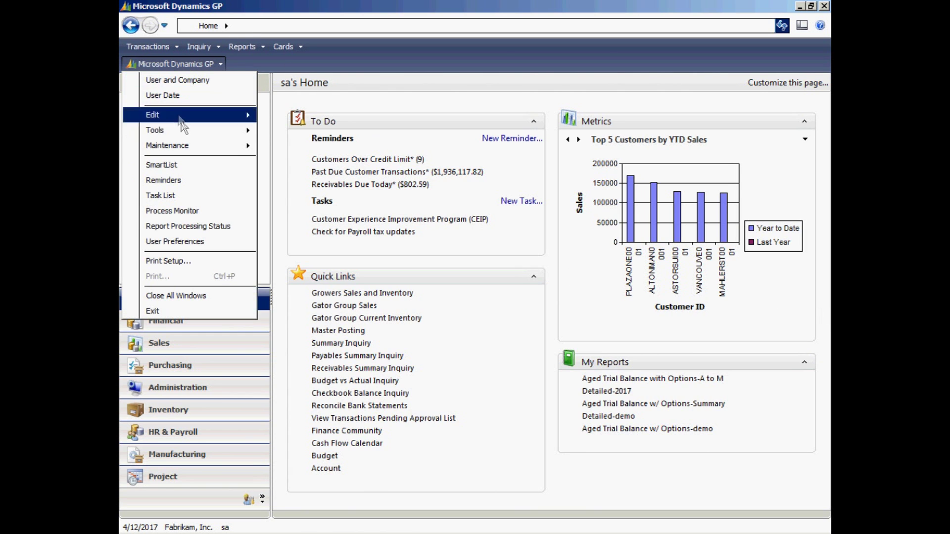
{"action": "mouse_move", "coordinate": [215, 130]}
{"action": "mouse_move", "coordinate": [367, 134]}
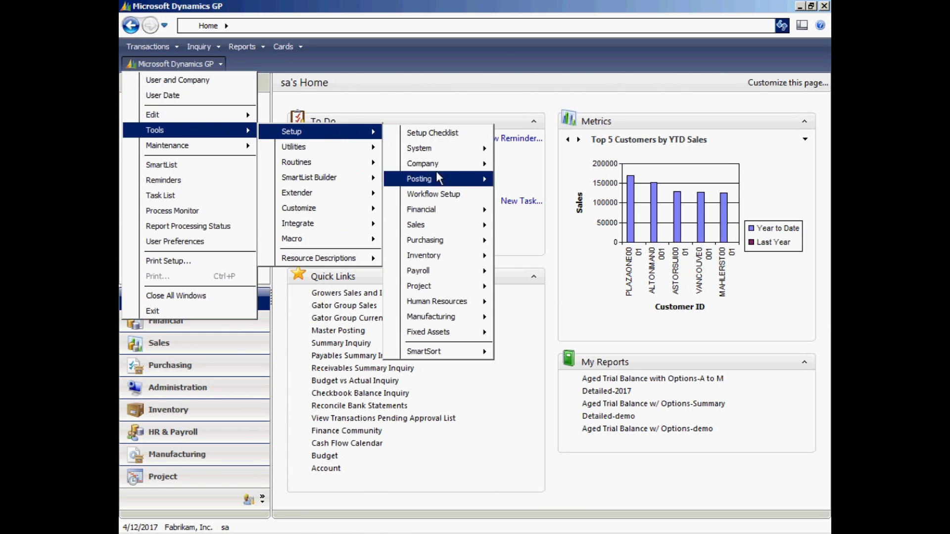
{"action": "mouse_move", "coordinate": [431, 165]}
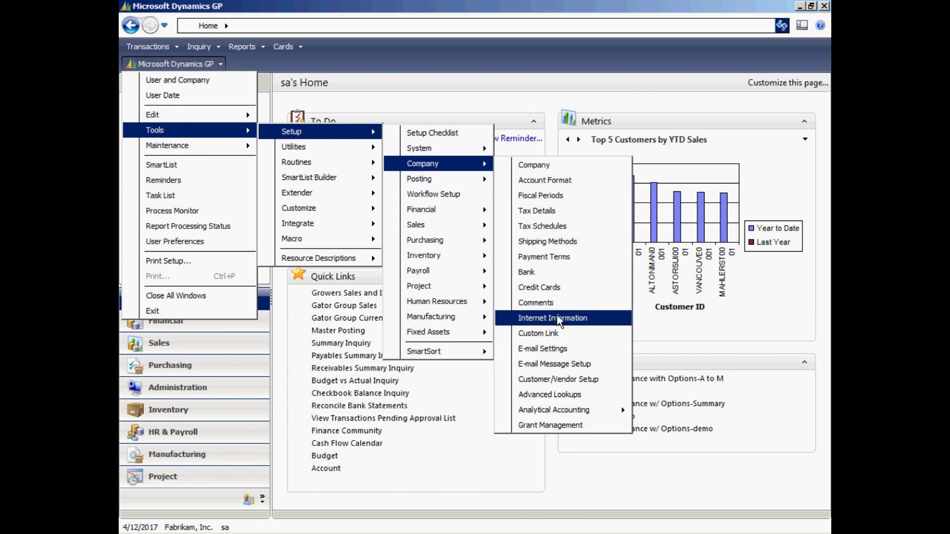
{"action": "left_click", "coordinate": [554, 348]}
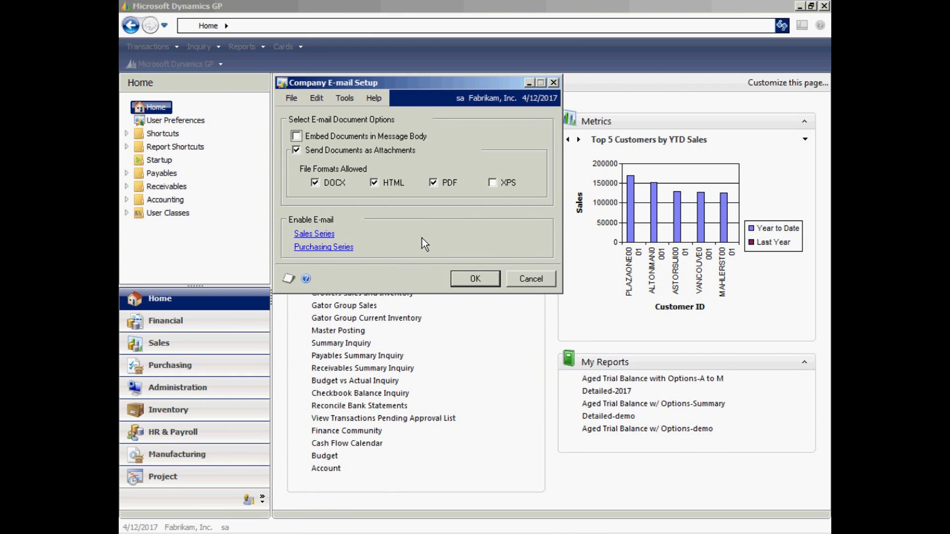
{"action": "left_click", "coordinate": [315, 239]}
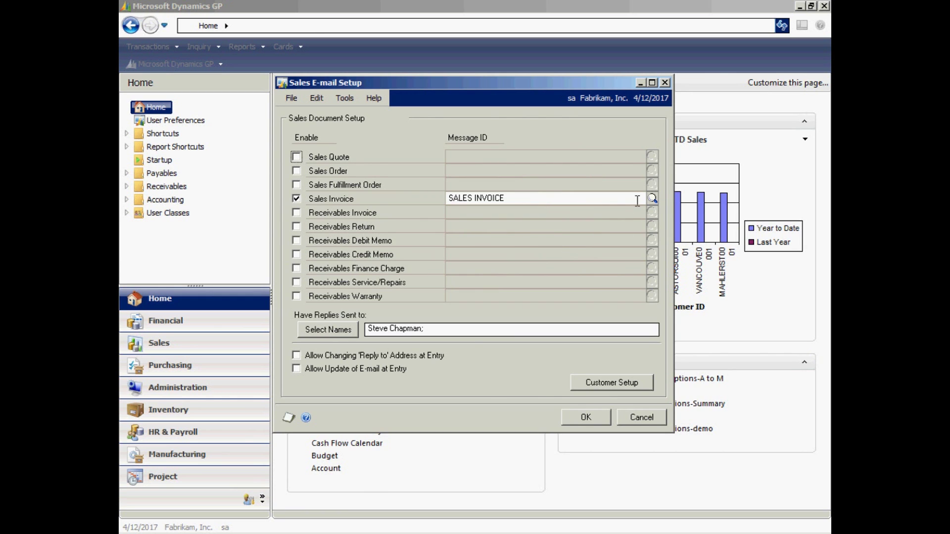
Step: Open the SALES INVOICE message from the Sales Invoice message lookup, save and close it, and select it as the Message ID
{"action": "left_click", "coordinate": [652, 198]}
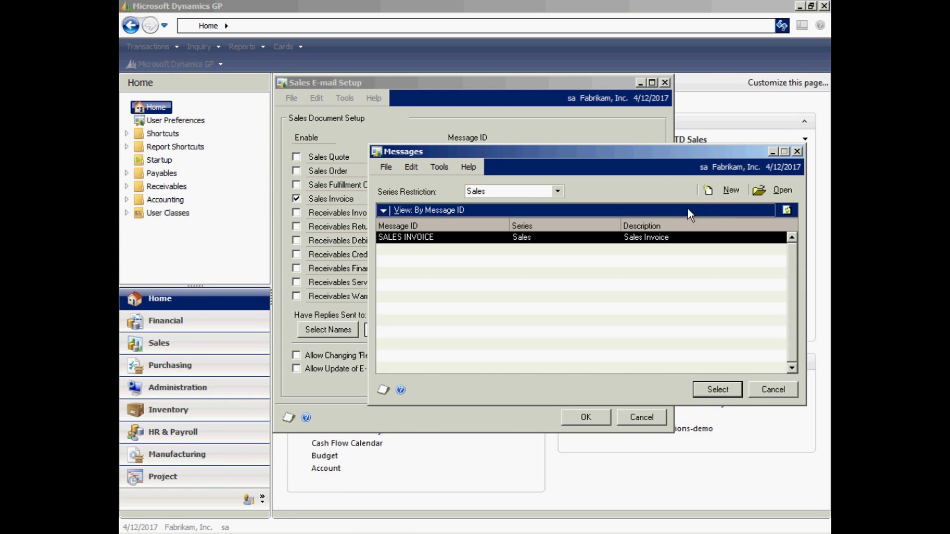
{"action": "left_click", "coordinate": [767, 191]}
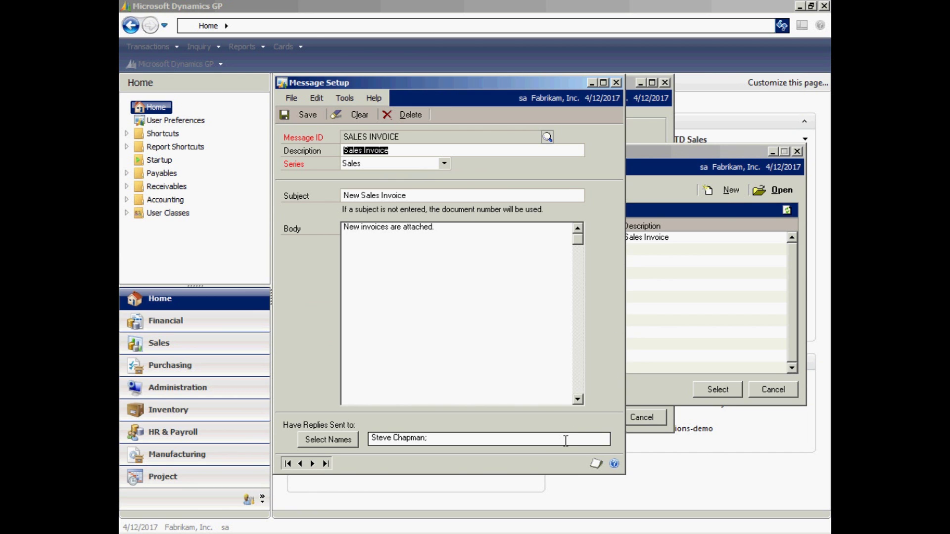
{"action": "left_click", "coordinate": [306, 115]}
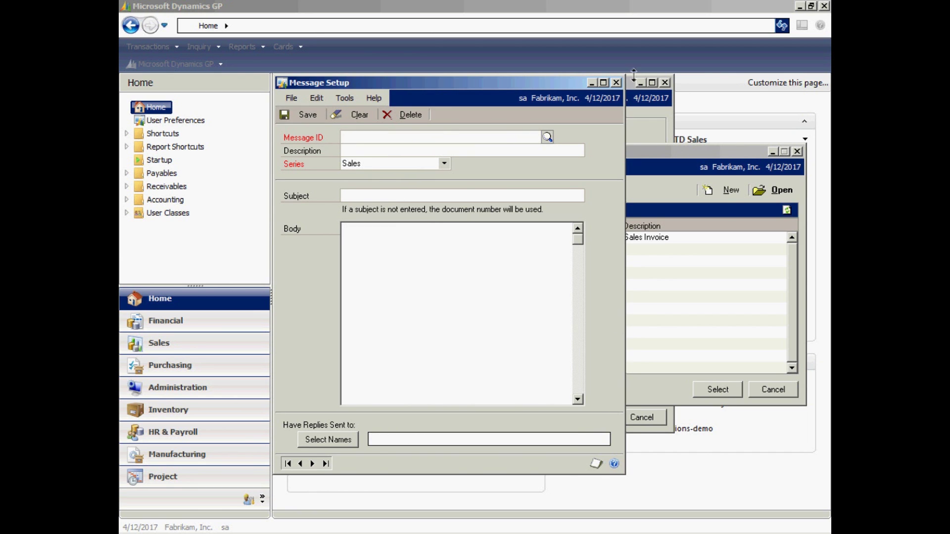
{"action": "left_click", "coordinate": [616, 82]}
{"action": "left_click", "coordinate": [720, 389]}
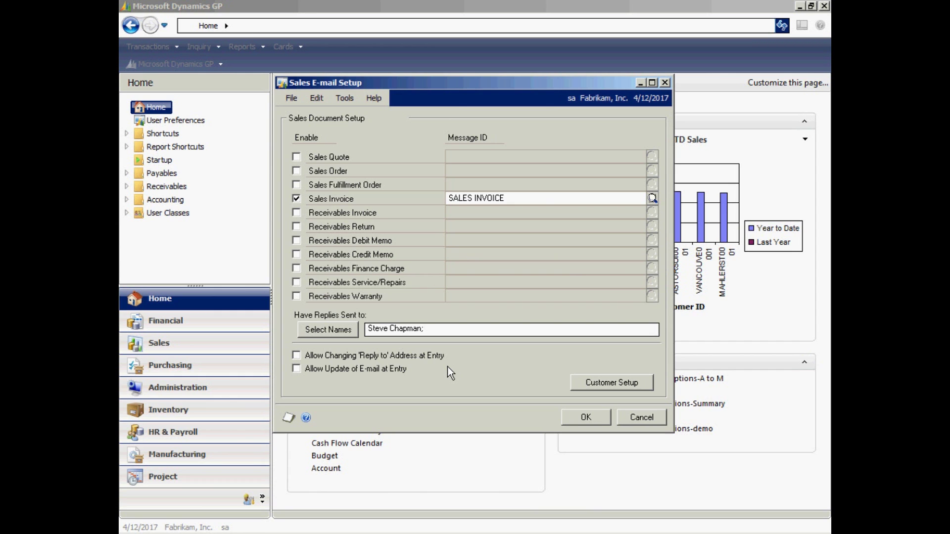
Step: Go to Customer Setup, dismiss Company E-mail Setup, open Advanced Paper Co. for editing and show its Bill To address record
{"action": "left_click", "coordinate": [595, 383]}
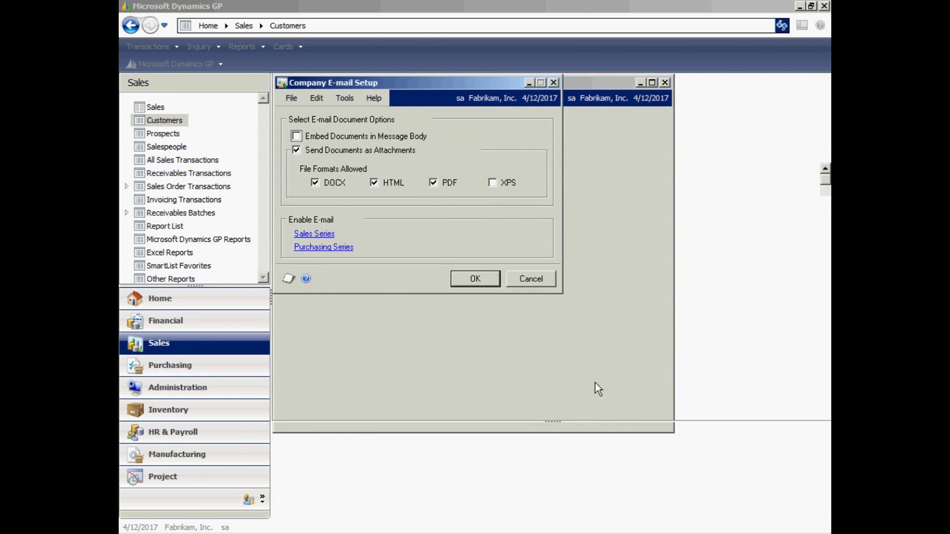
{"action": "left_click", "coordinate": [512, 281]}
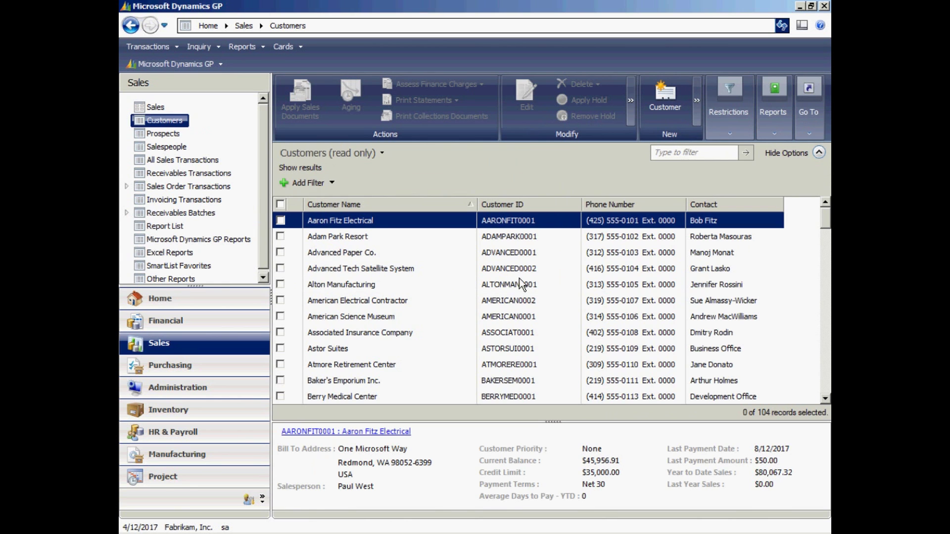
{"action": "left_click", "coordinate": [280, 253]}
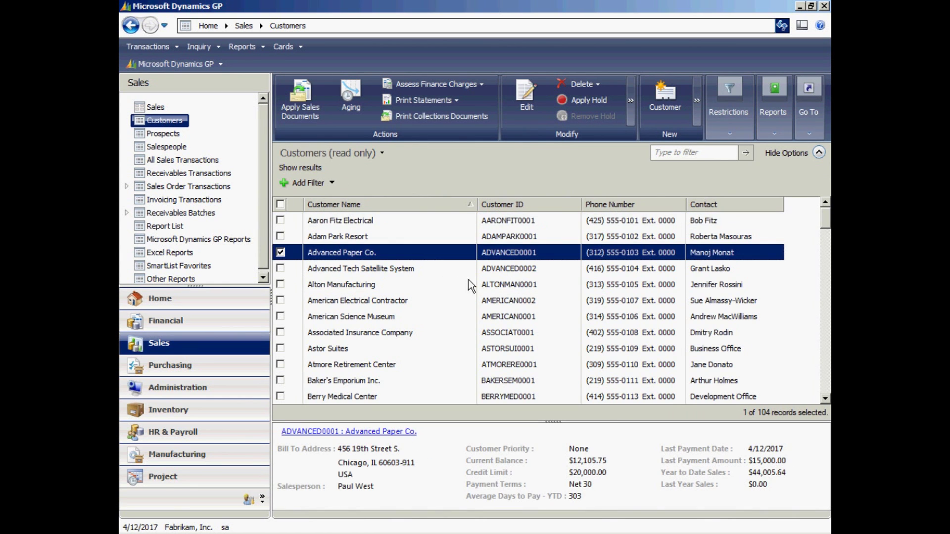
{"action": "left_click", "coordinate": [526, 99]}
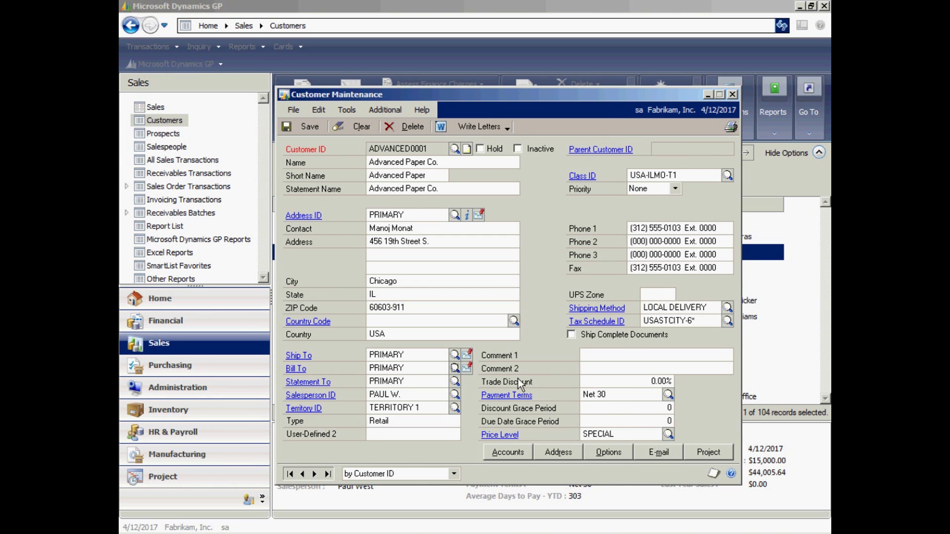
{"action": "left_click", "coordinate": [294, 369]}
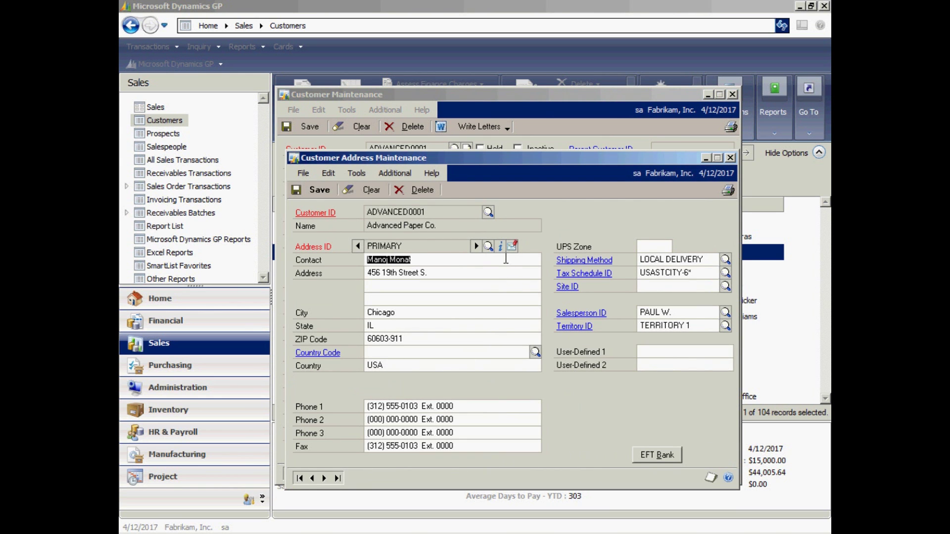
Step: Review the Internet Information e-mail addresses for the PRIMARY address of Advanced Paper Co., close both address windows and open the customer's e-mail options
{"action": "left_click", "coordinate": [512, 246]}
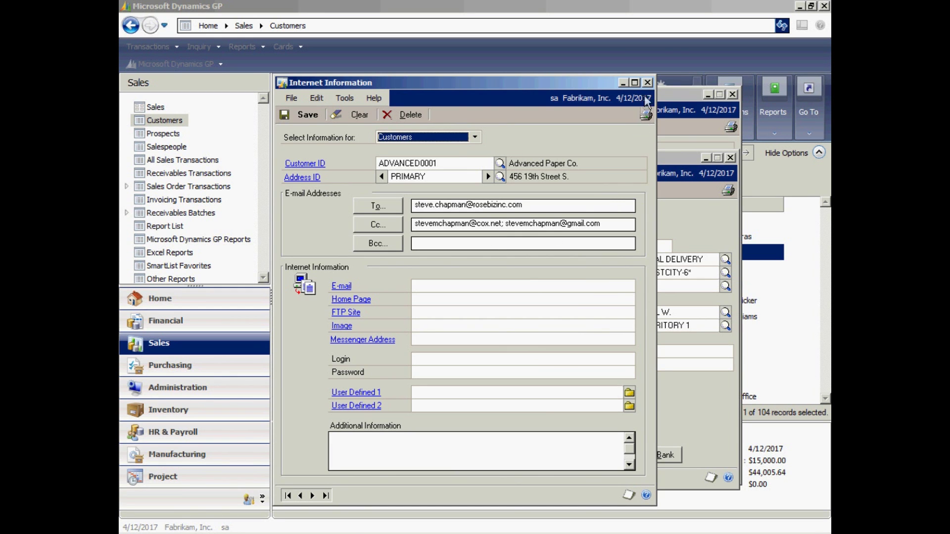
{"action": "left_click", "coordinate": [647, 82]}
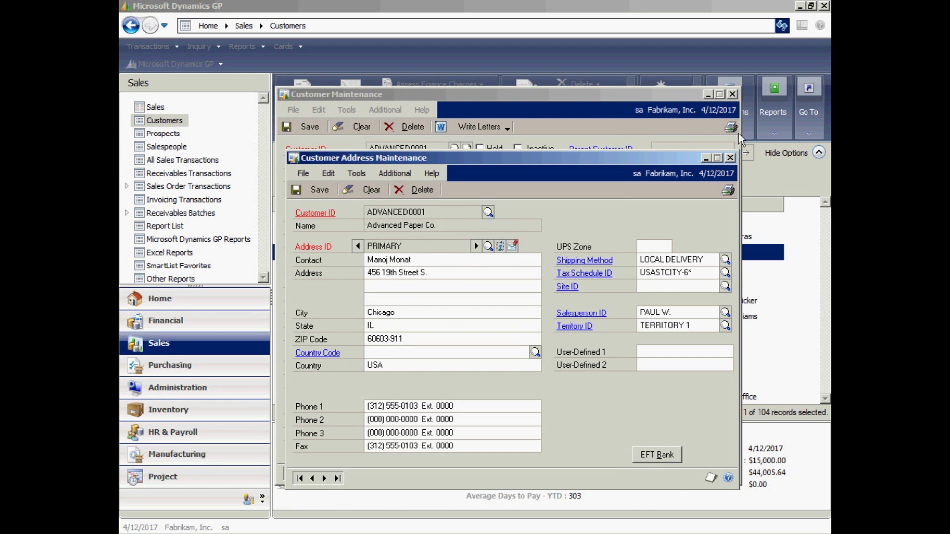
{"action": "left_click", "coordinate": [731, 157]}
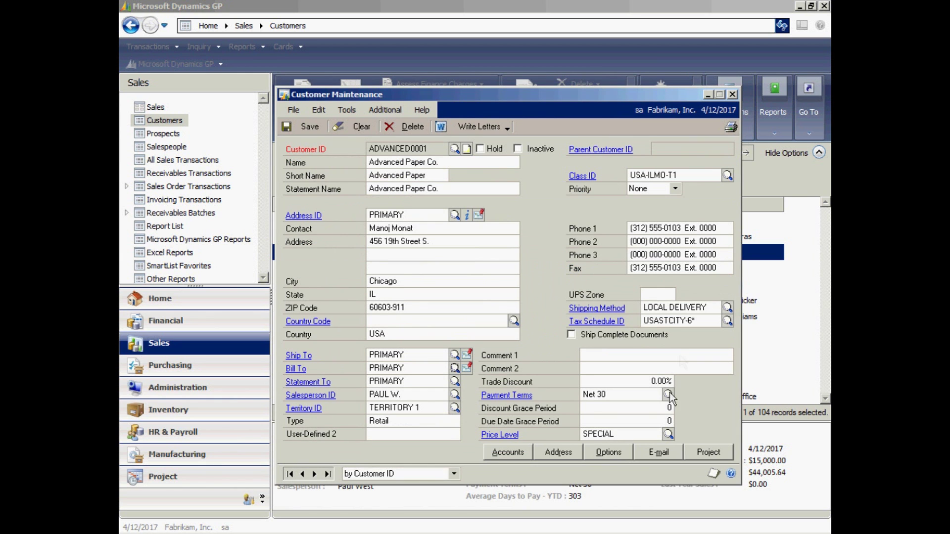
{"action": "left_click", "coordinate": [658, 452]}
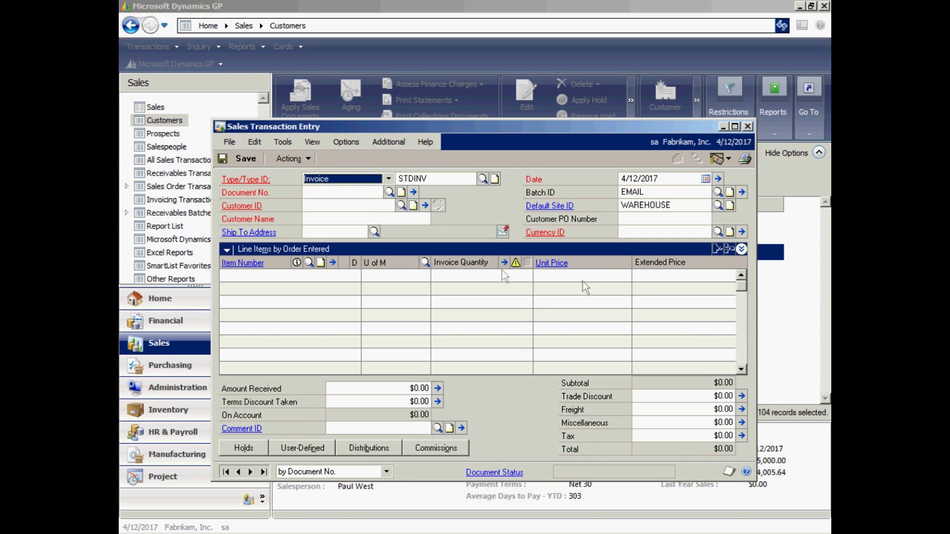
Step: Load the Advanced Paper Co. invoice from batch EMAIL, review its Sales E-mail Detail Entry and send the invoice by e-mail
{"action": "left_click", "coordinate": [389, 194]}
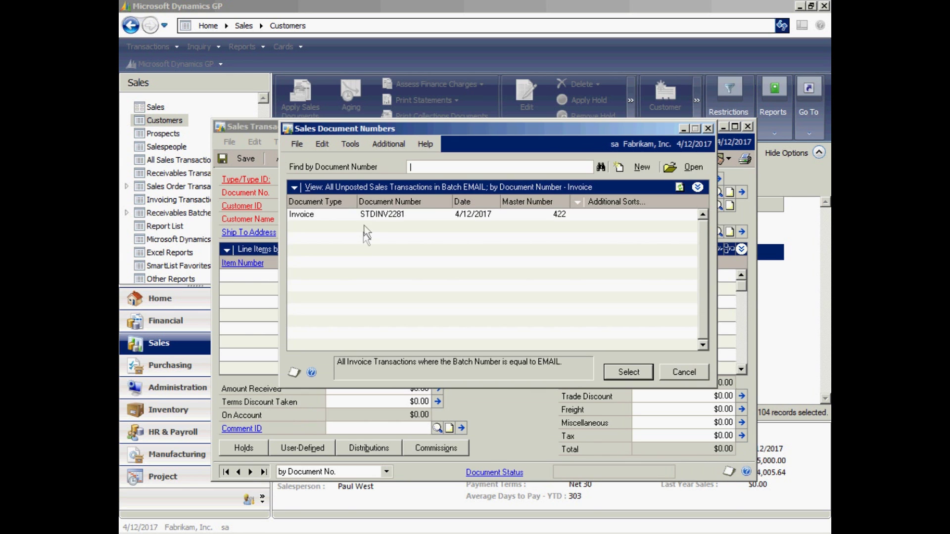
{"action": "key", "text": "Return"}
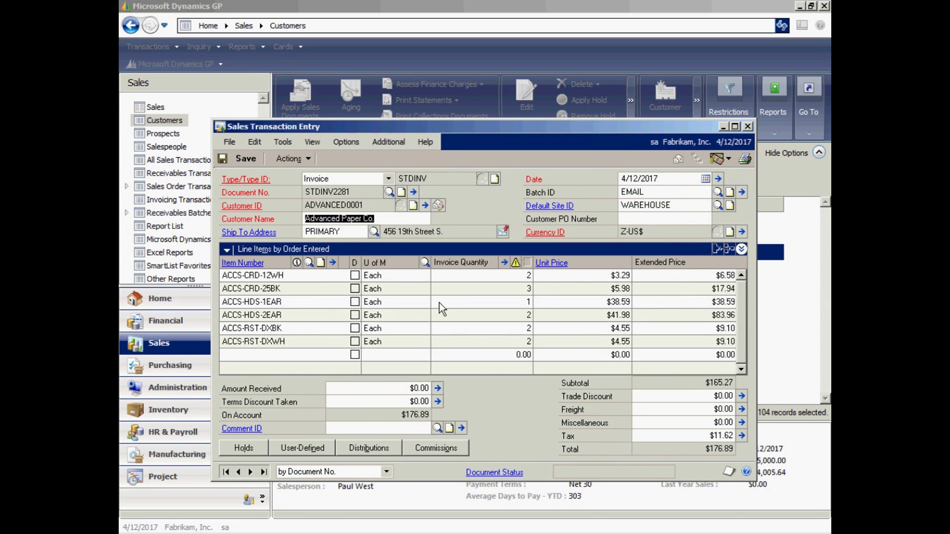
{"action": "left_click", "coordinate": [438, 206]}
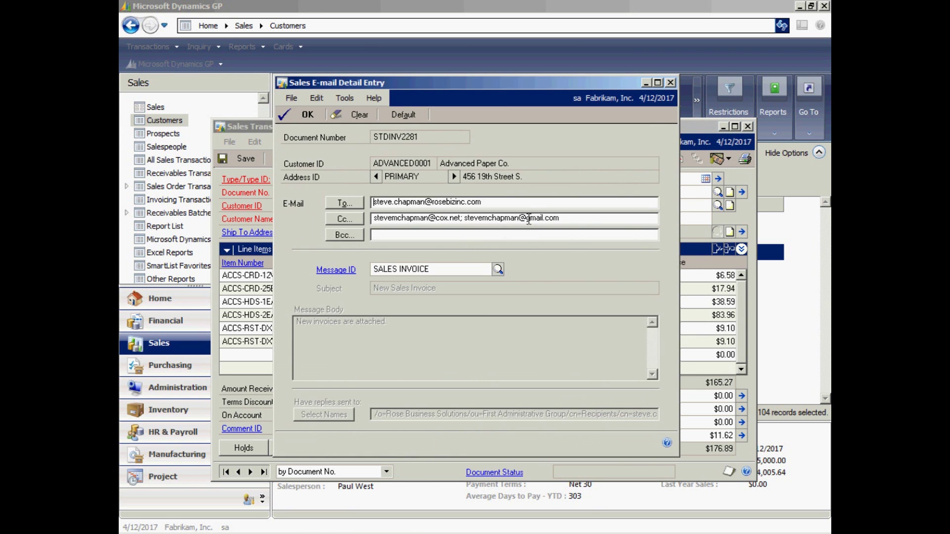
{"action": "left_click", "coordinate": [670, 83]}
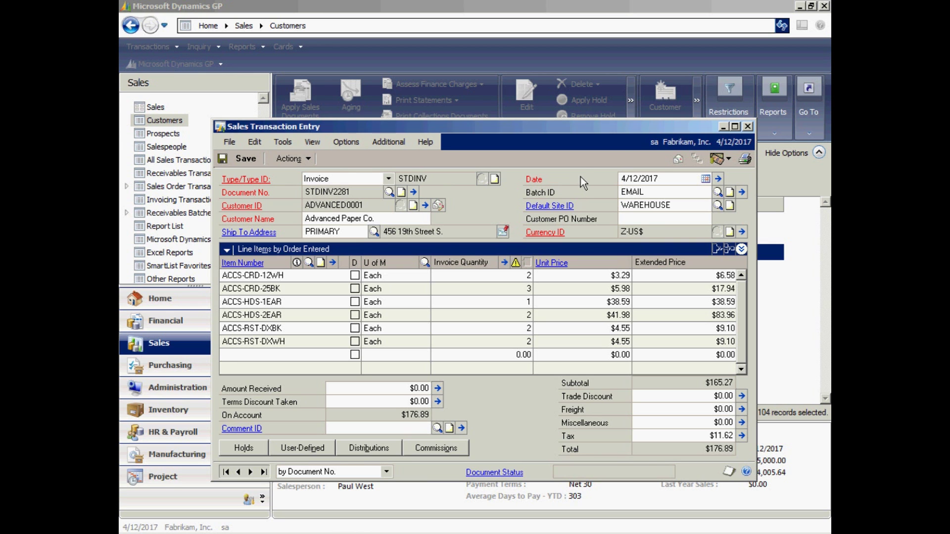
{"action": "left_click", "coordinate": [679, 159]}
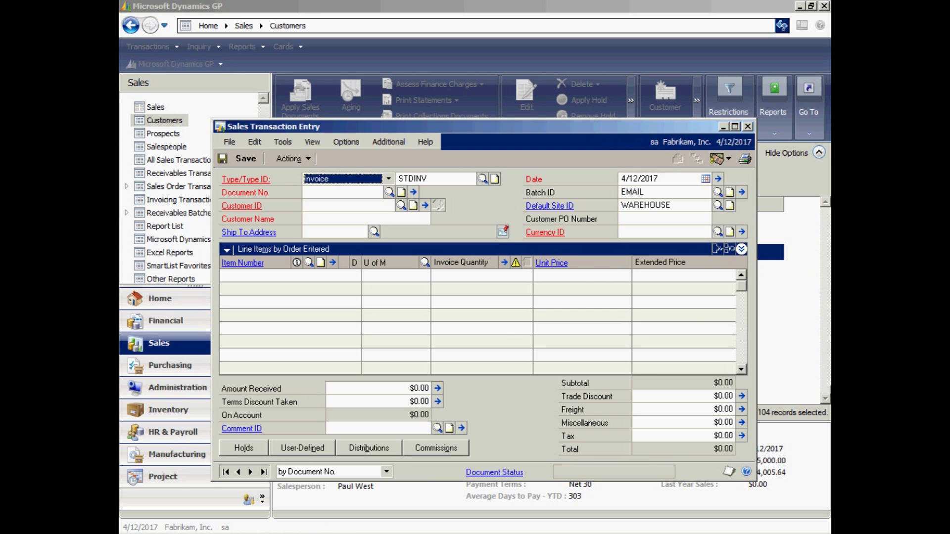
Step: Reload the Advanced Paper Co. invoice, open its EMAIL batch record, and save and close the sales transaction
{"action": "left_click", "coordinate": [388, 192]}
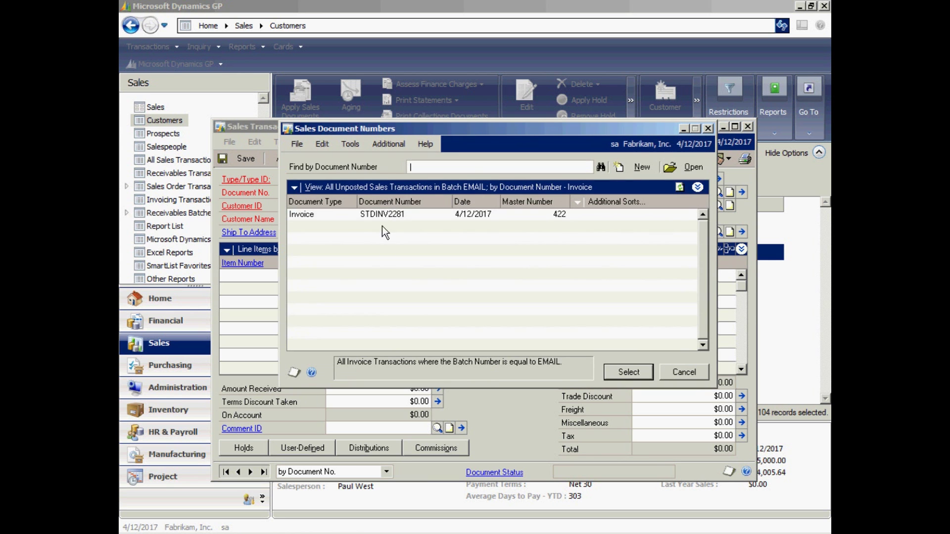
{"action": "double_click", "coordinate": [367, 215]}
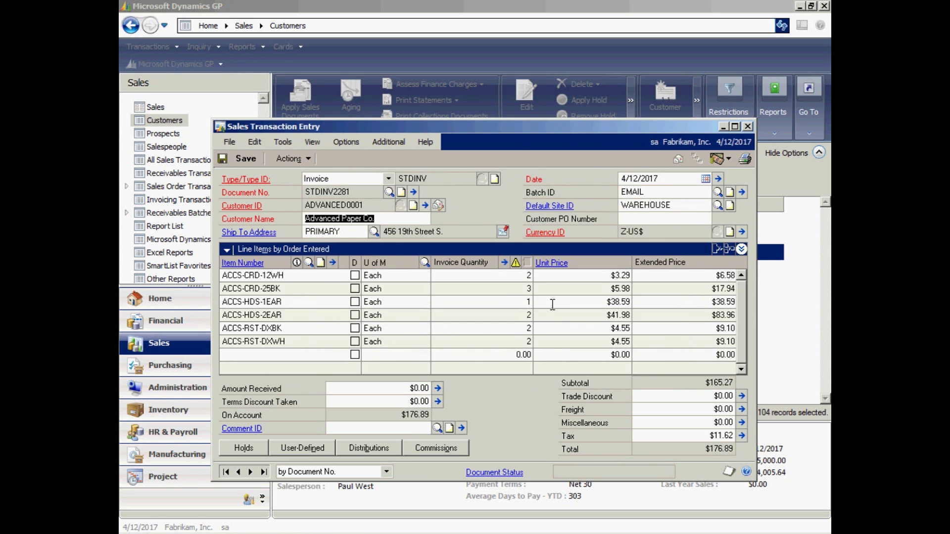
{"action": "left_click", "coordinate": [742, 192]}
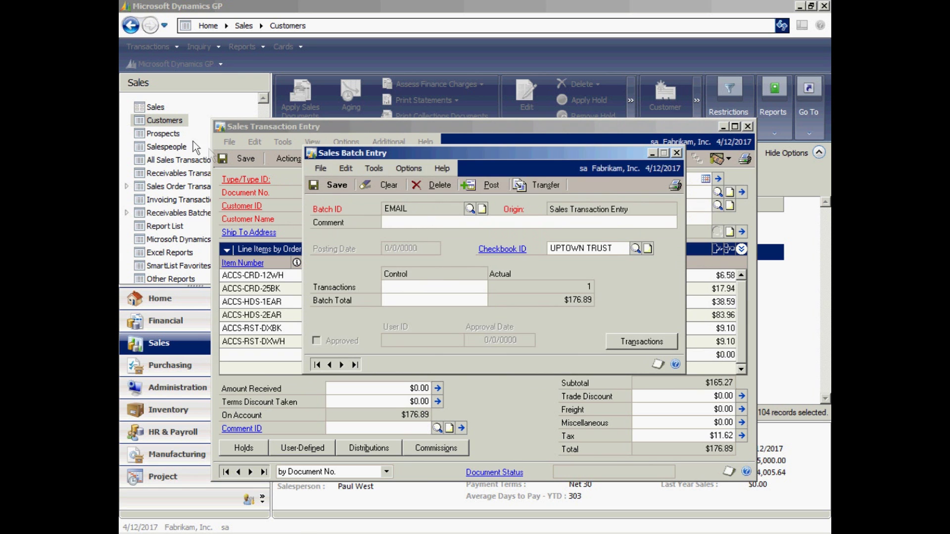
{"action": "left_click", "coordinate": [235, 158]}
{"action": "left_click", "coordinate": [747, 126]}
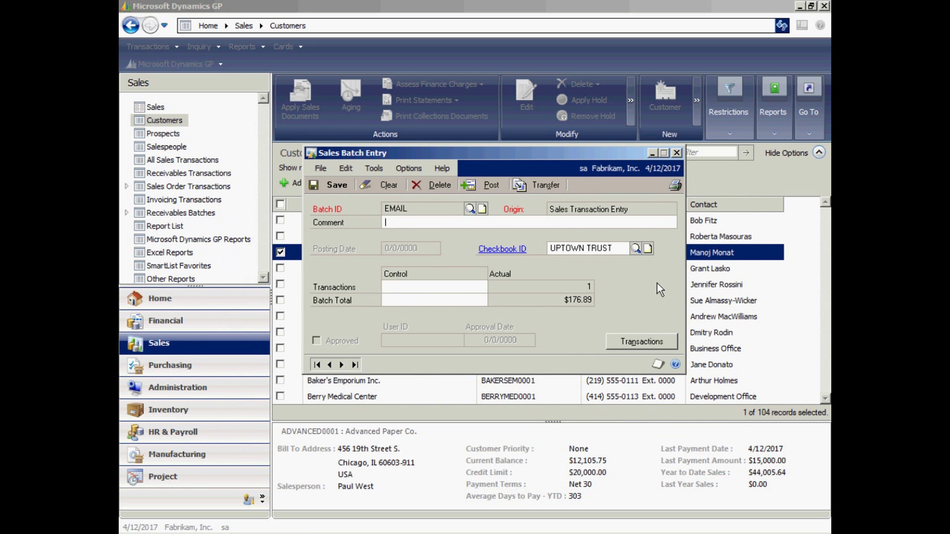
Step: E-mail the batch's invoices without printing them, with Reprint Previously Printed/Sent enabled and the Exception Report sent to Screen
{"action": "left_click", "coordinate": [676, 186]}
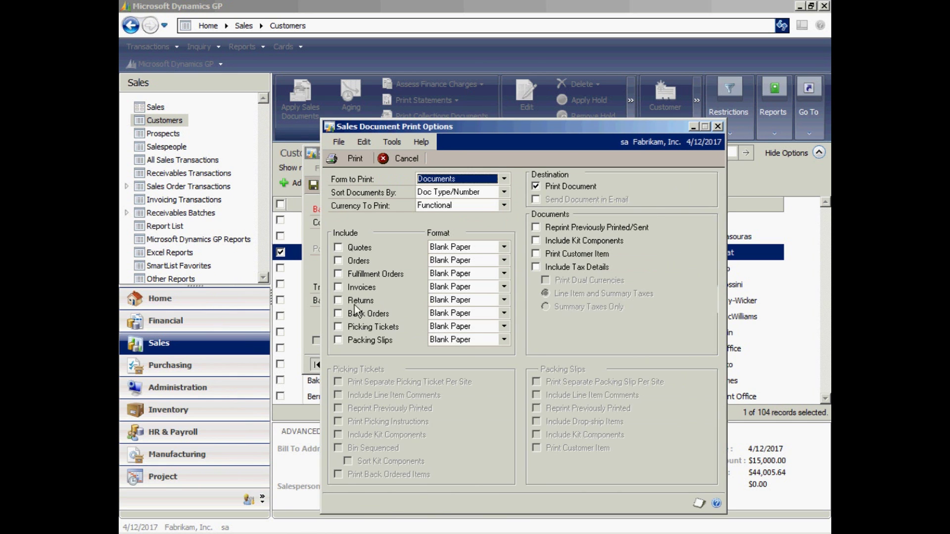
{"action": "left_click", "coordinate": [338, 288]}
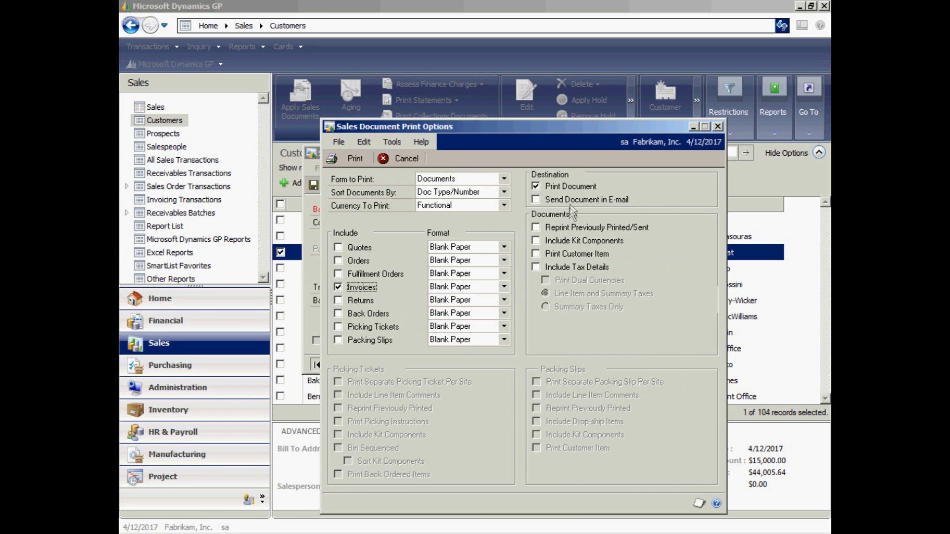
{"action": "left_click", "coordinate": [535, 200]}
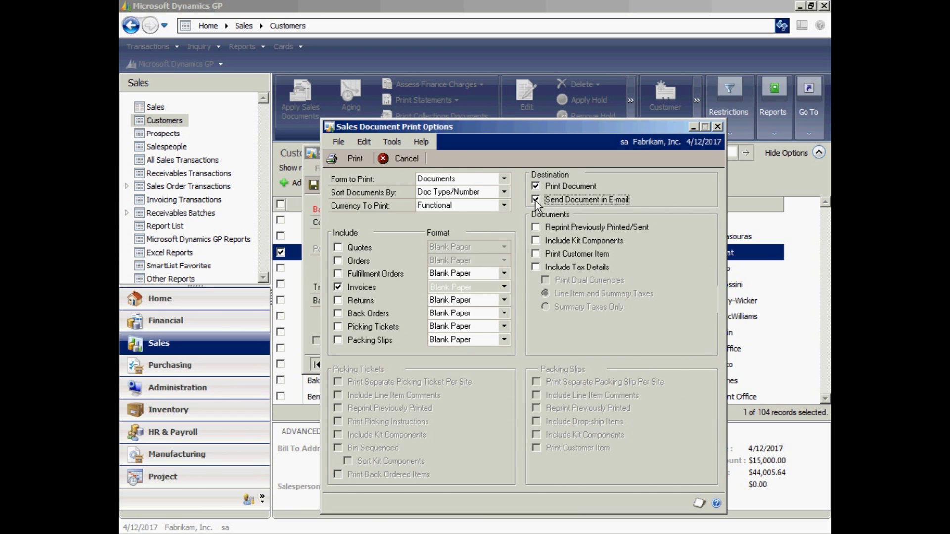
{"action": "left_click", "coordinate": [535, 186]}
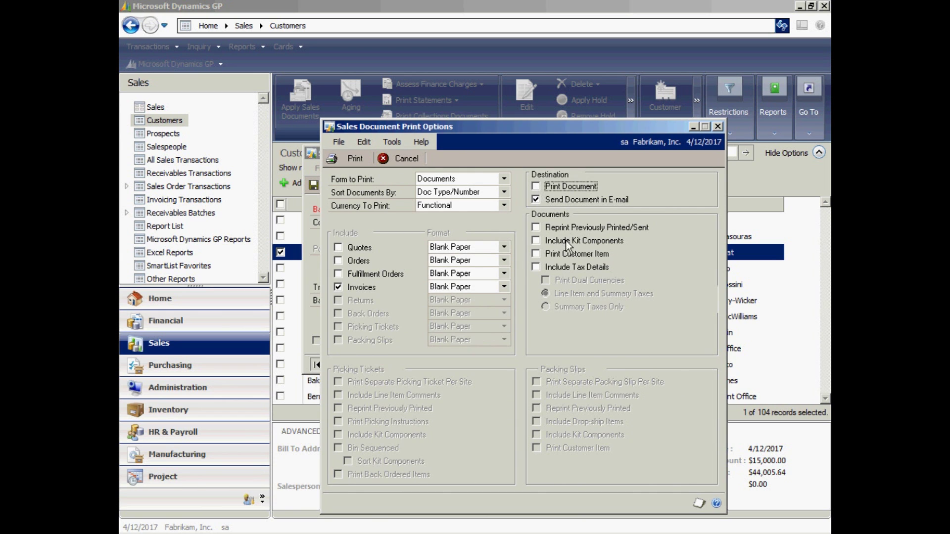
{"action": "left_click", "coordinate": [536, 228]}
{"action": "left_click", "coordinate": [351, 158]}
{"action": "left_click", "coordinate": [363, 281]}
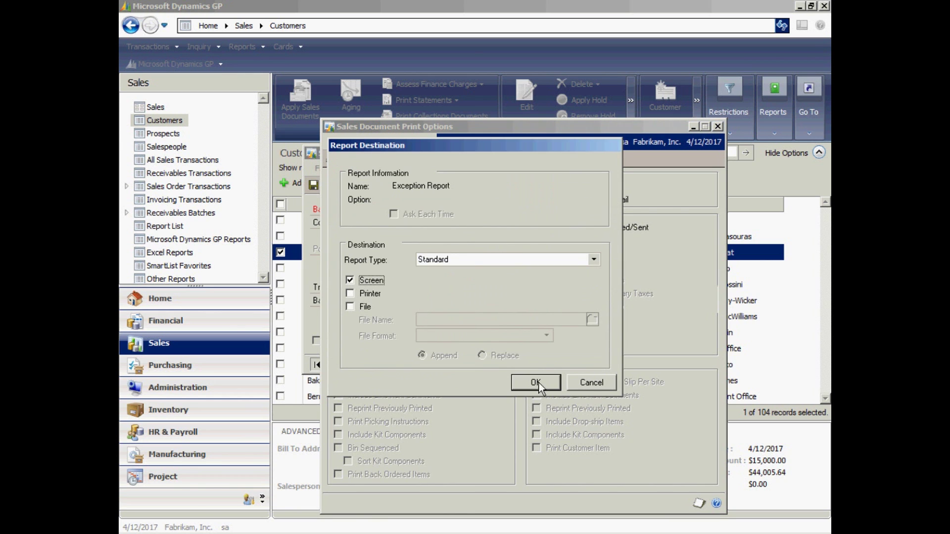
{"action": "left_click", "coordinate": [537, 383]}
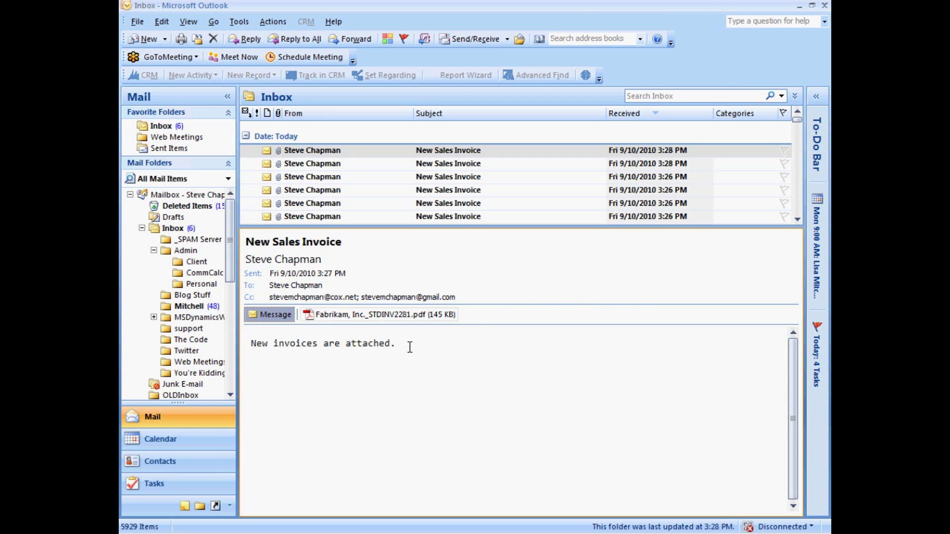
Step: Open the PDF invoice attached to the received New Sales Invoice message in Outlook
{"action": "double_click", "coordinate": [369, 314]}
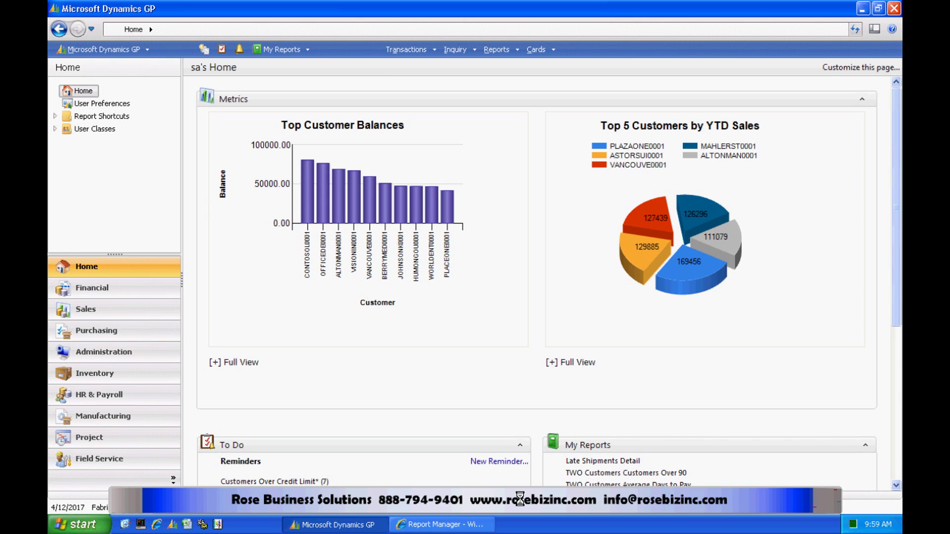
Step: Switch to Report Manager, launch Report Builder and start a new chart in the blank report
{"action": "left_click", "coordinate": [451, 525]}
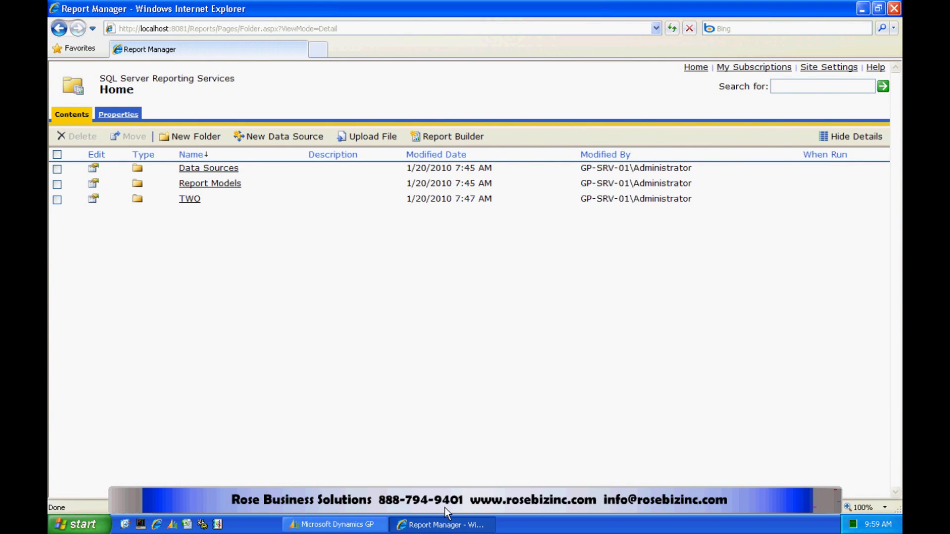
{"action": "left_click", "coordinate": [453, 137]}
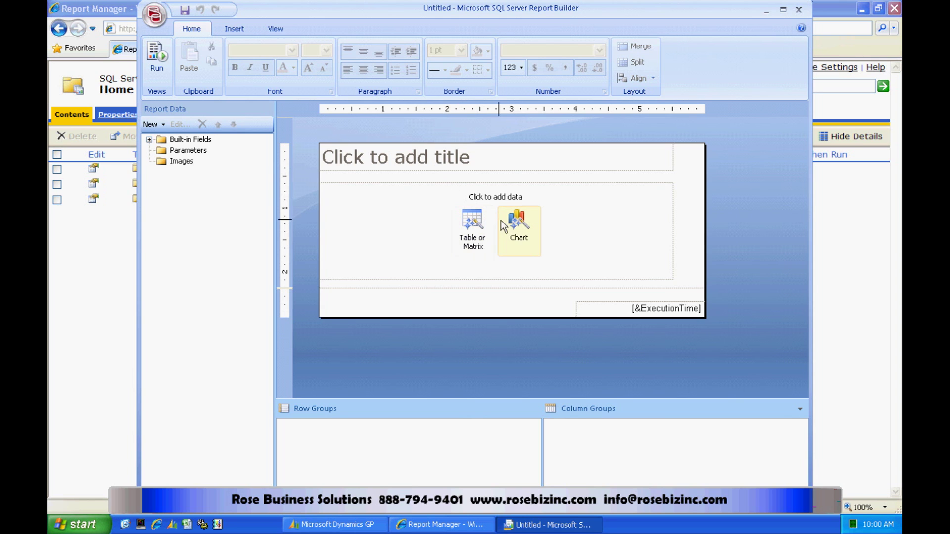
{"action": "left_click", "coordinate": [520, 228]}
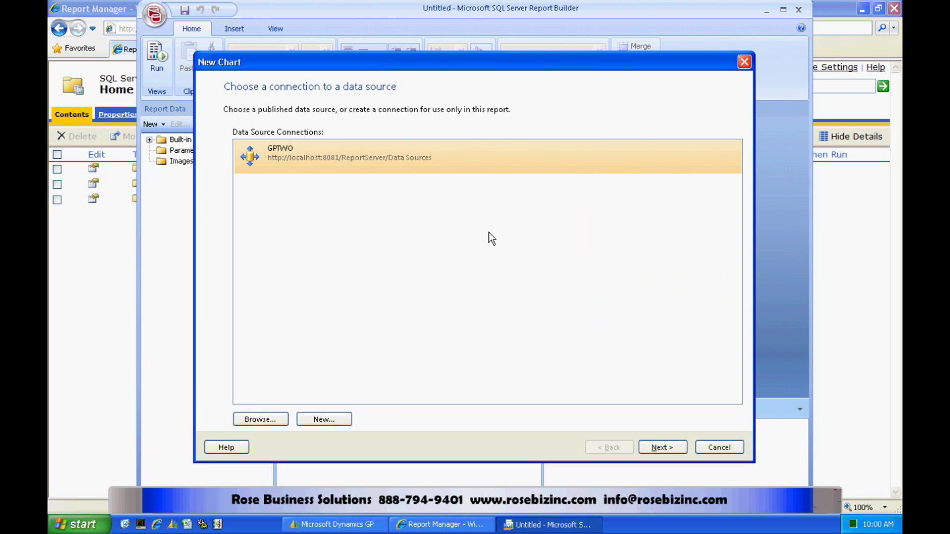
Step: Create a Microsoft SQL Server Analysis Services data source for the chart, using server "." and the Dynamics GP Analysis Cubes database
{"action": "left_click", "coordinate": [322, 418]}
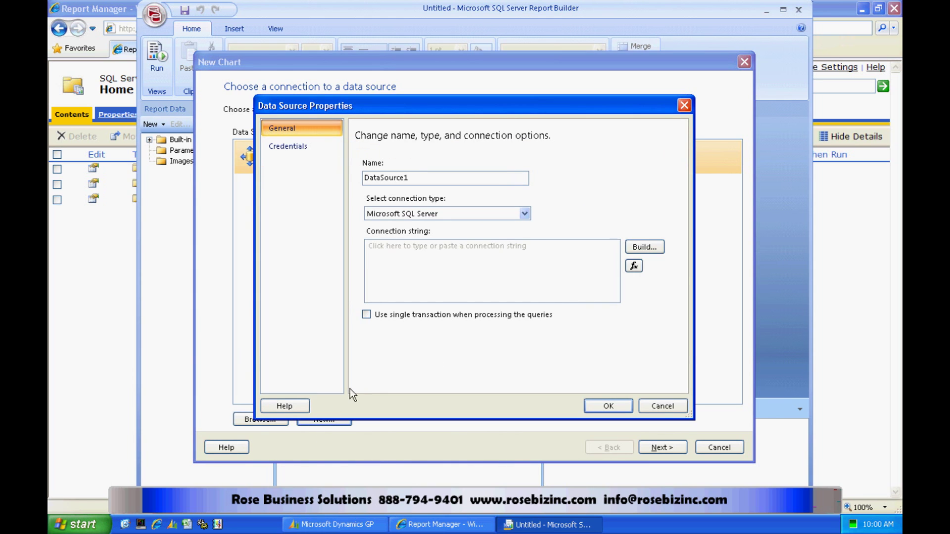
{"action": "left_click", "coordinate": [525, 214]}
{"action": "left_click", "coordinate": [474, 243]}
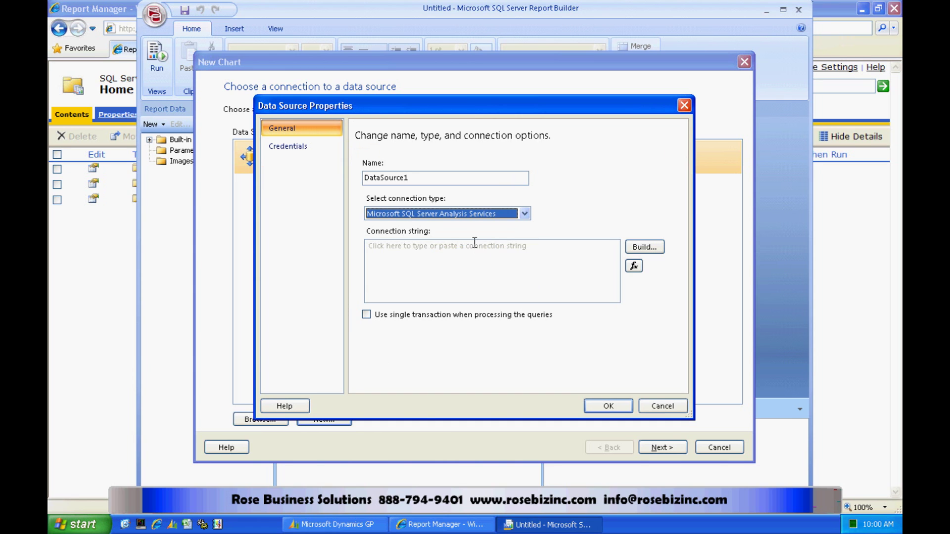
{"action": "left_click", "coordinate": [643, 247]}
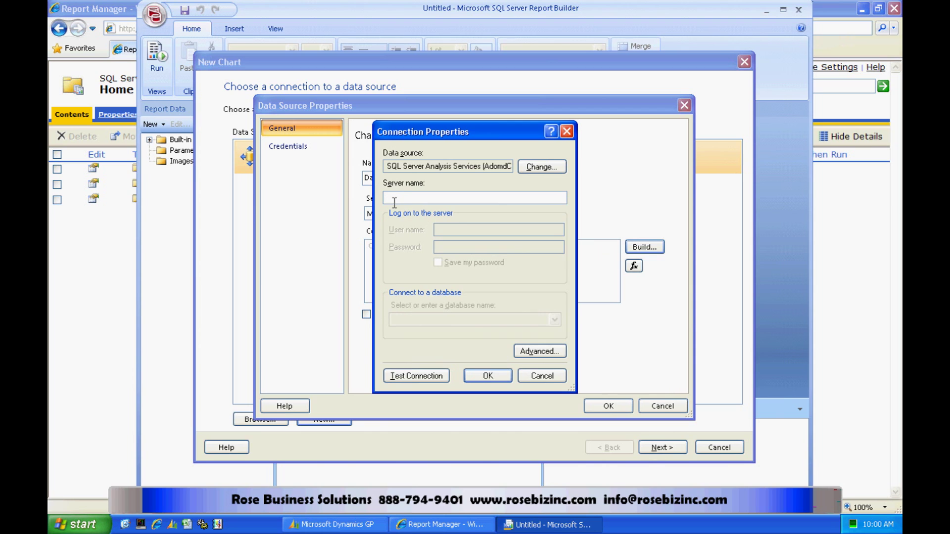
{"action": "type", "text": "."}
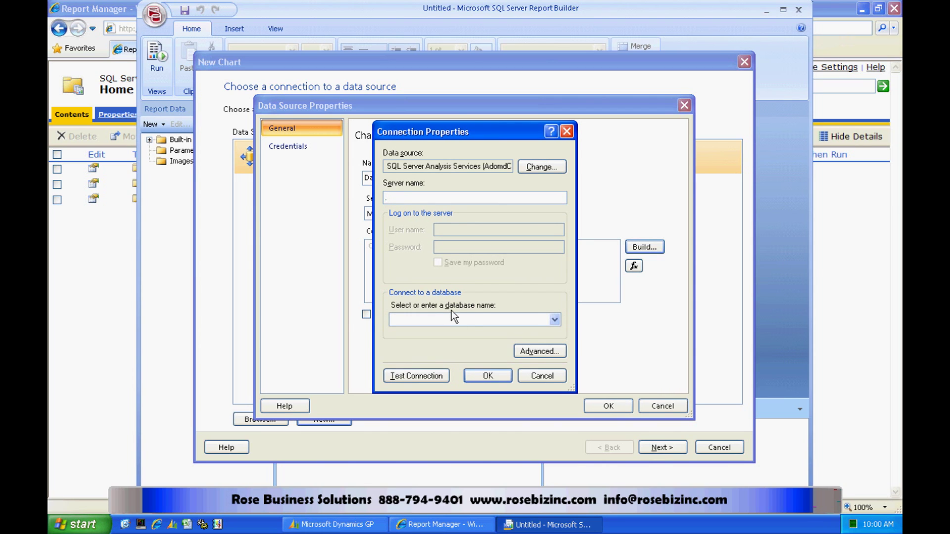
{"action": "left_click", "coordinate": [554, 319]}
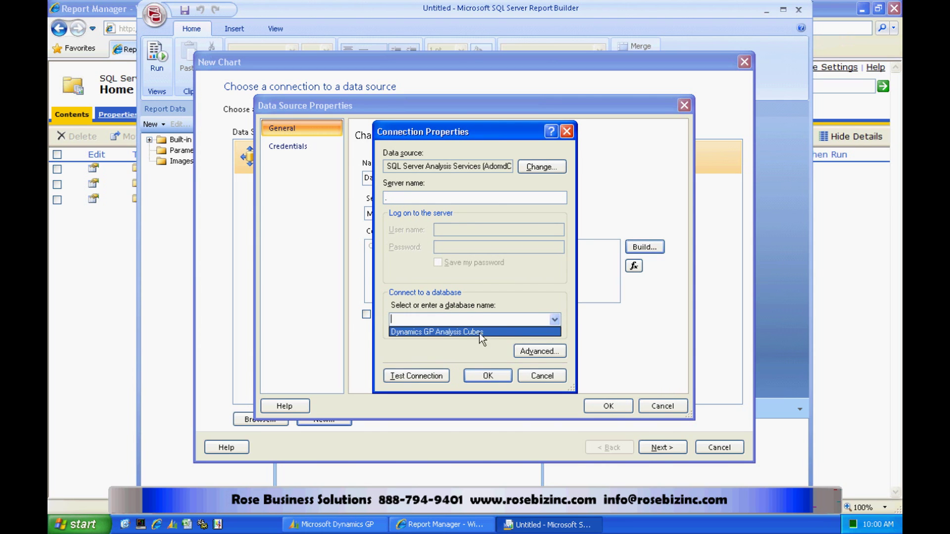
{"action": "left_click", "coordinate": [462, 331]}
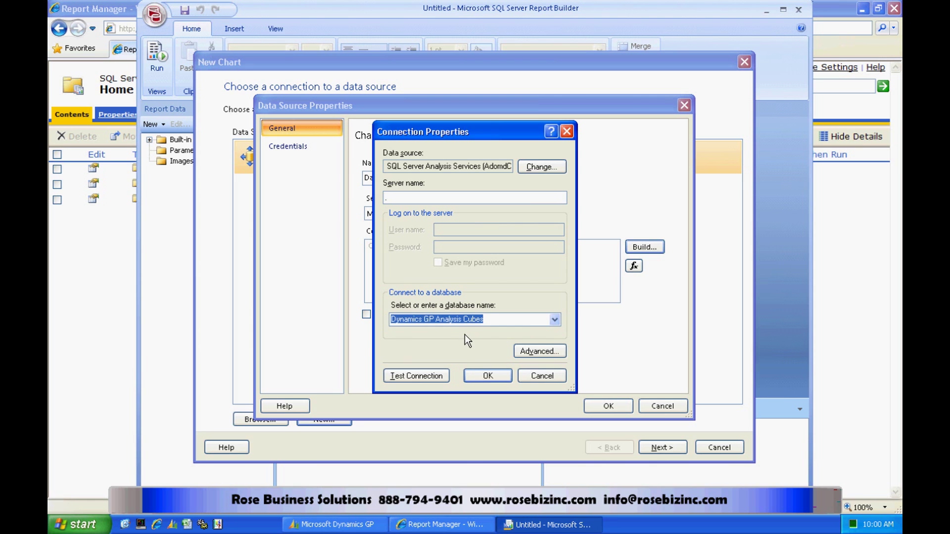
{"action": "left_click", "coordinate": [489, 375]}
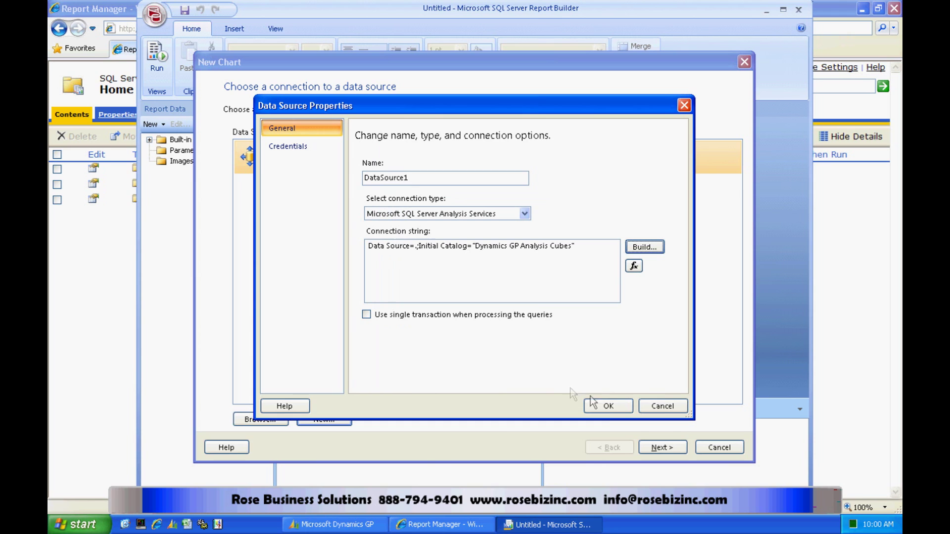
{"action": "left_click", "coordinate": [607, 408]}
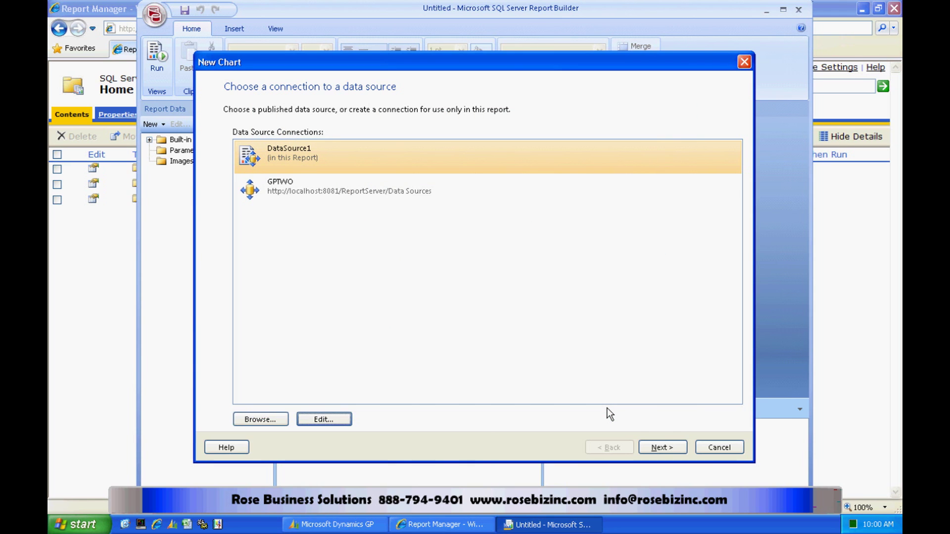
Step: Continue with the new data source to the query design and select the Inventory cube
{"action": "left_click", "coordinate": [665, 448]}
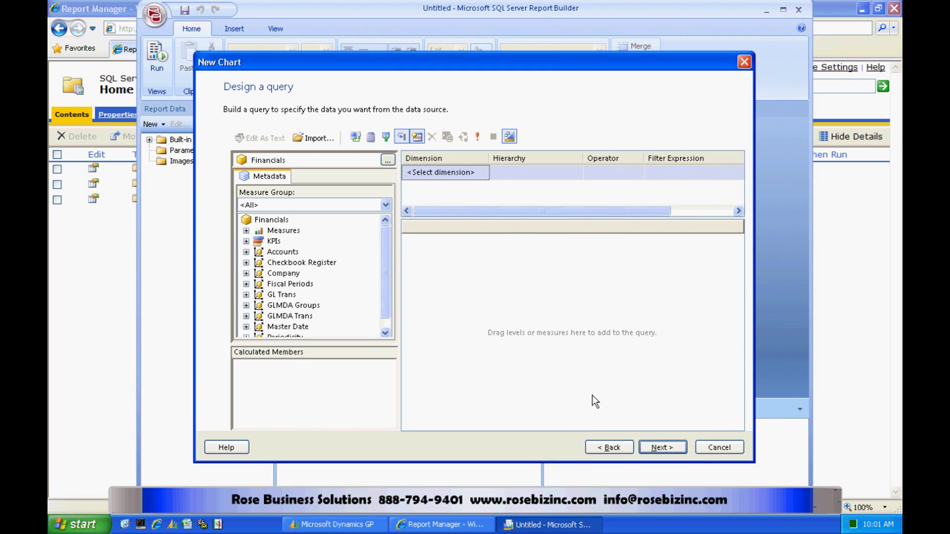
{"action": "left_click", "coordinate": [387, 161]}
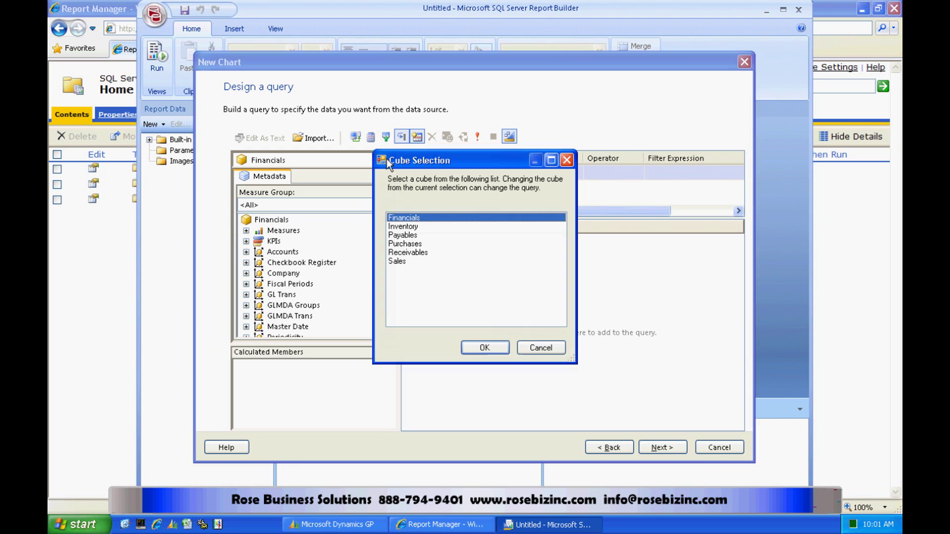
{"action": "left_click", "coordinate": [410, 227]}
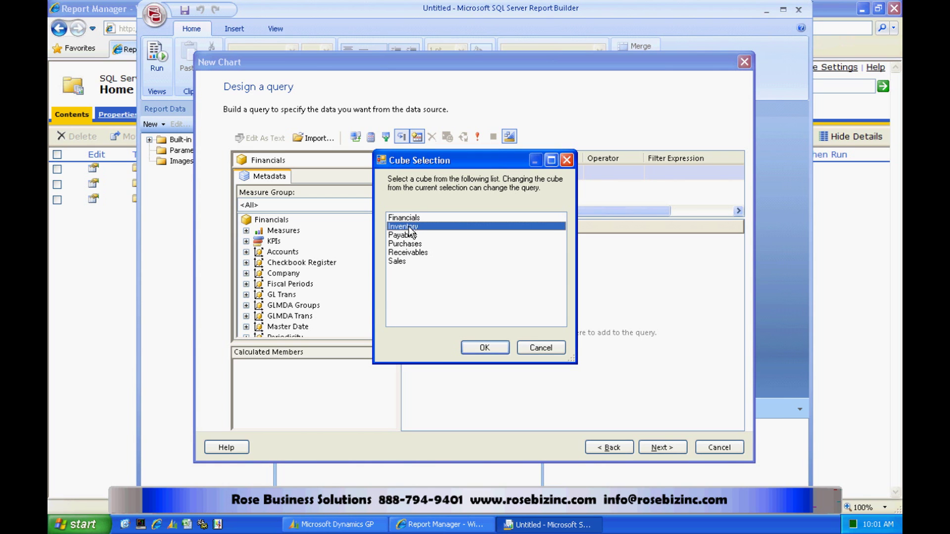
{"action": "left_click", "coordinate": [484, 348]}
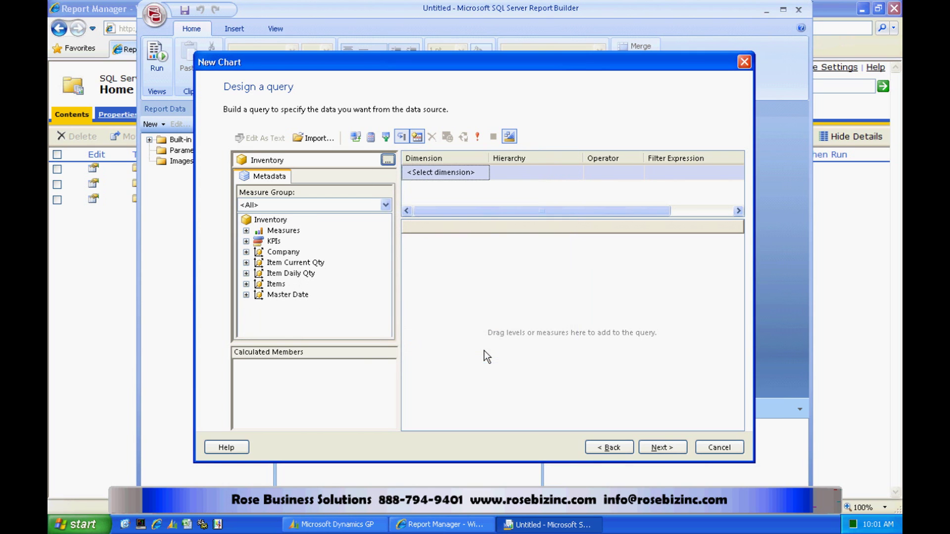
Step: Add the Qty On Hand measure from the Inventory On Hand group to the query
{"action": "left_click", "coordinate": [246, 231]}
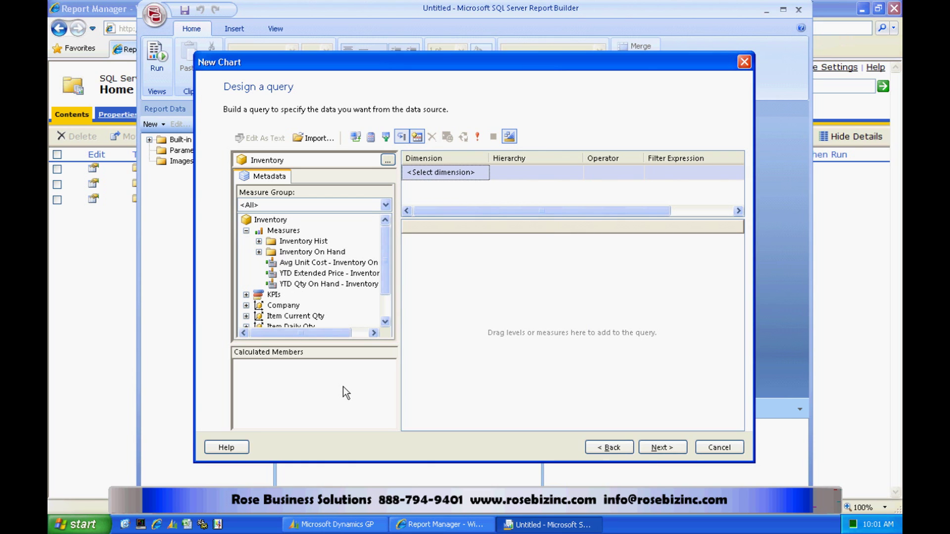
{"action": "left_click", "coordinate": [259, 251]}
{"action": "left_click_drag", "start_coordinate": [386, 324], "coordinate": [386, 325]}
{"action": "left_click", "coordinate": [323, 305]}
{"action": "left_click_drag", "start_coordinate": [322, 305], "coordinate": [445, 265]}
Step: Add the Item Class Description level of the Items by Class hierarchy to the query
{"action": "left_click_drag", "start_coordinate": [385, 321], "coordinate": [385, 321]}
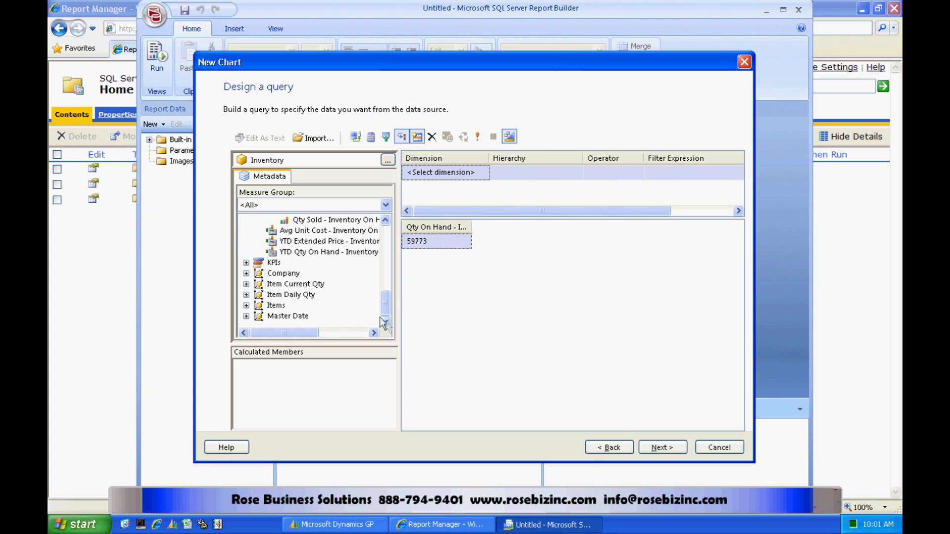
{"action": "left_click", "coordinate": [246, 306]}
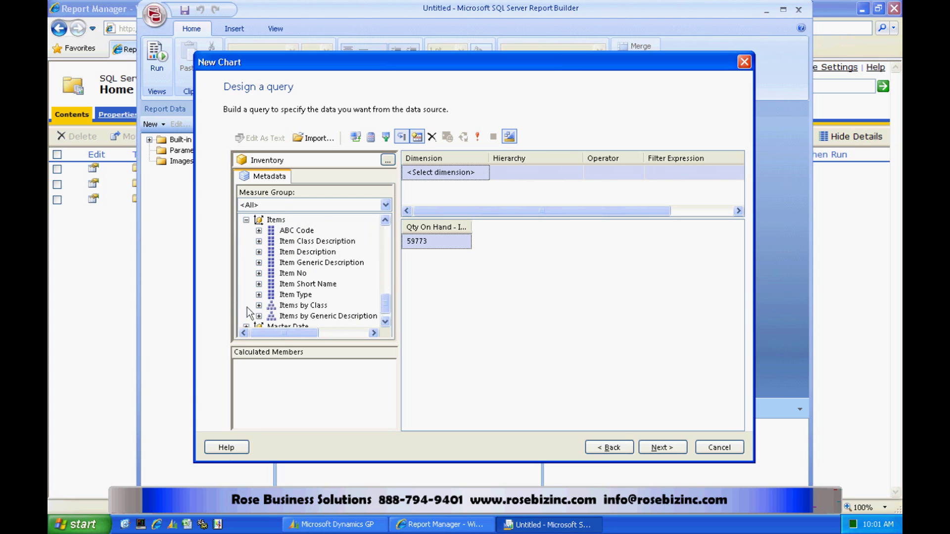
{"action": "left_click", "coordinate": [258, 305]}
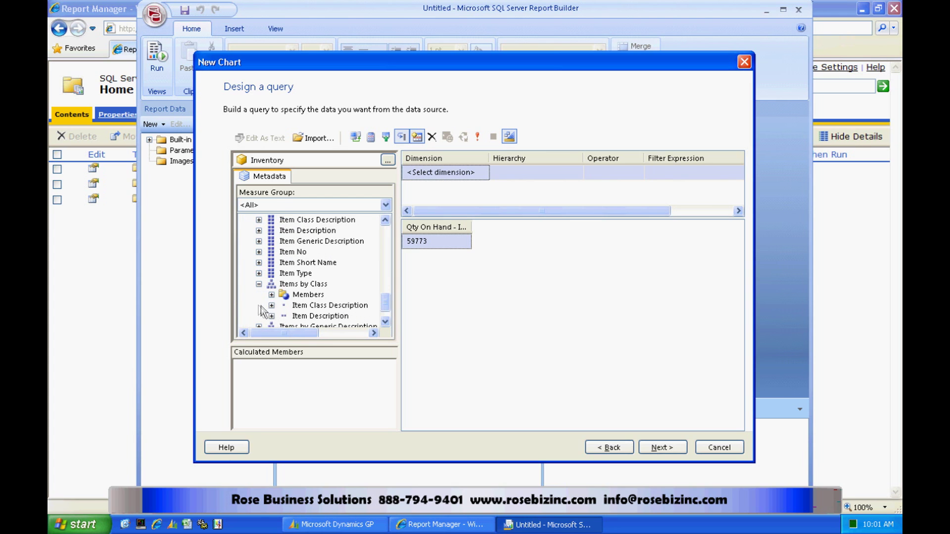
{"action": "left_click", "coordinate": [325, 305]}
{"action": "left_click_drag", "start_coordinate": [326, 305], "coordinate": [418, 266]}
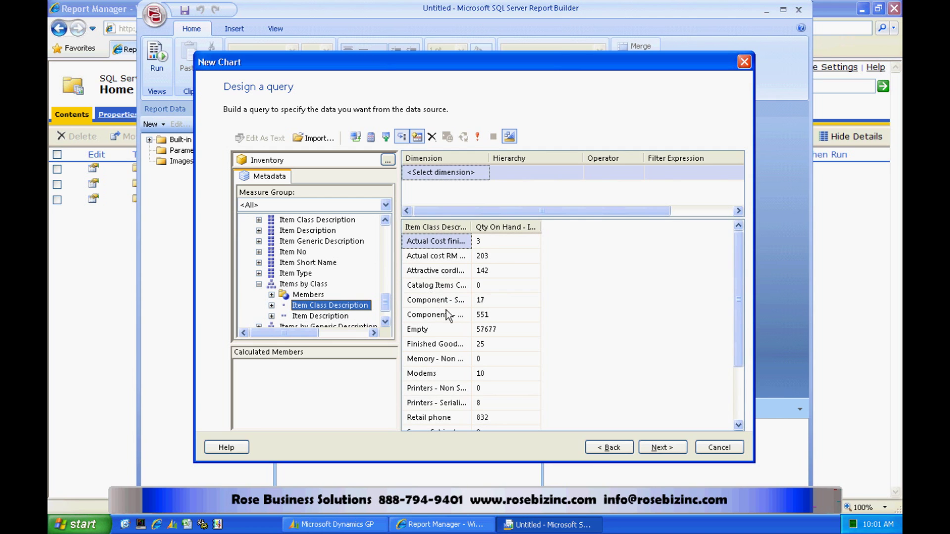
Step: Accept the query, choose the Bar chart type and assign Item_Class_Description as the chart's category
{"action": "left_click", "coordinate": [658, 447]}
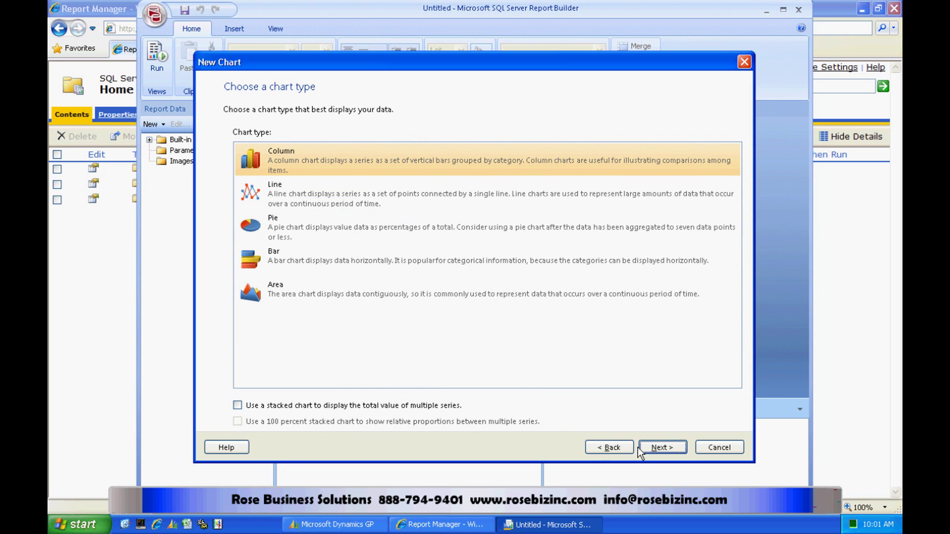
{"action": "left_click", "coordinate": [270, 256]}
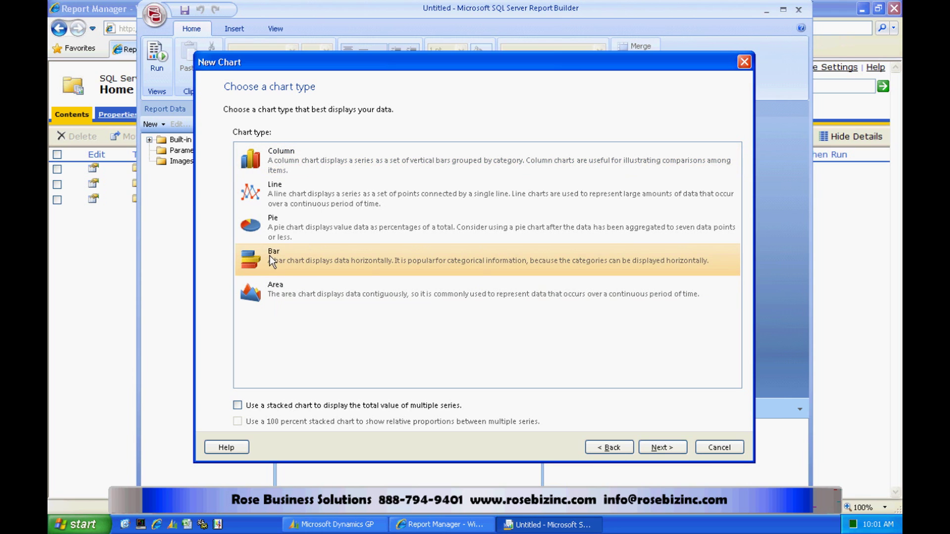
{"action": "left_click", "coordinate": [661, 448]}
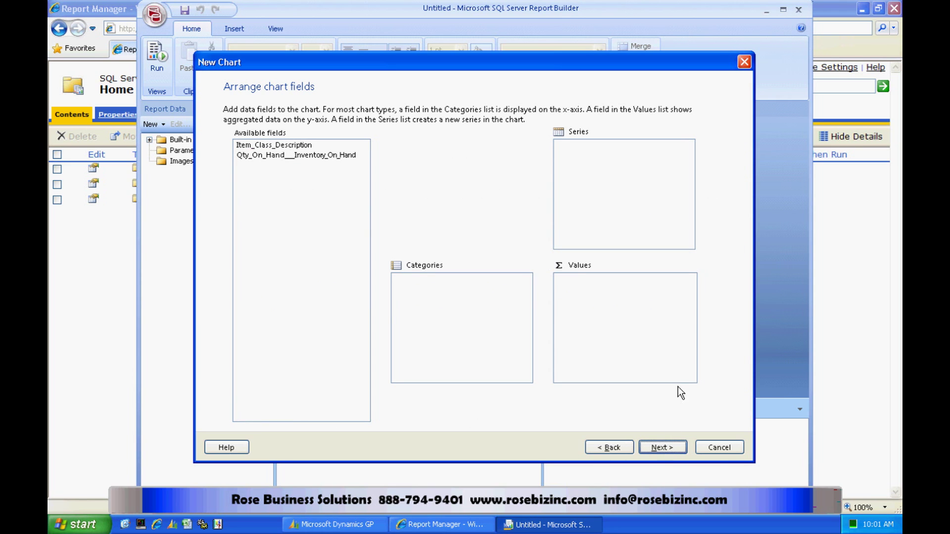
{"action": "left_click_drag", "start_coordinate": [280, 145], "coordinate": [423, 287]}
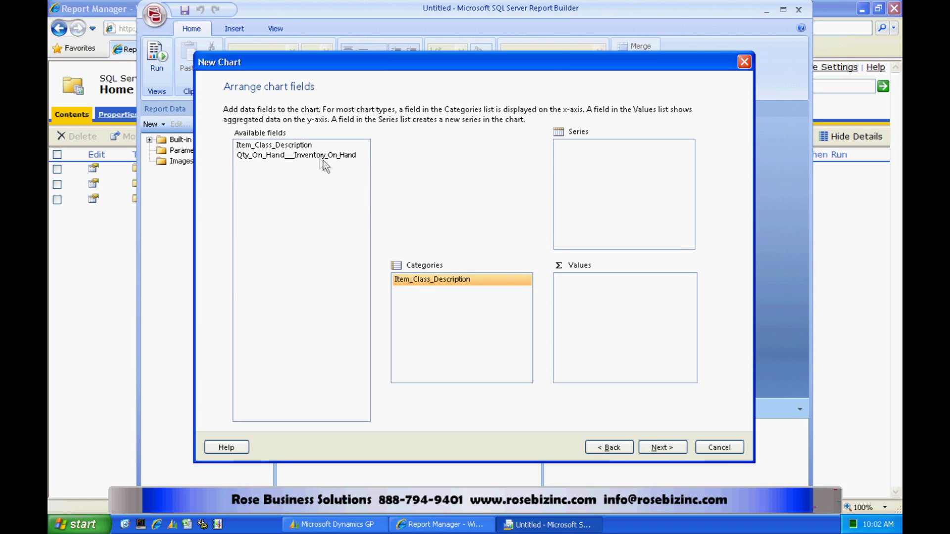
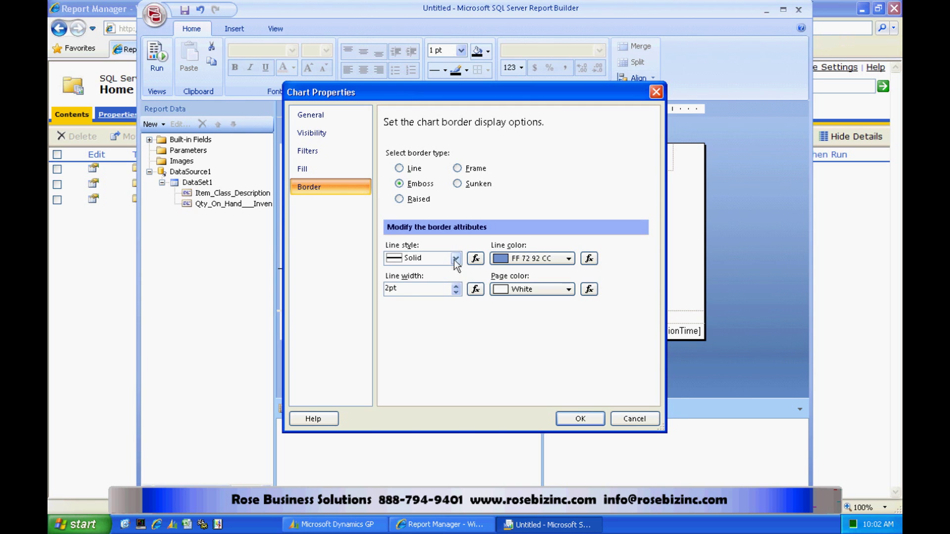
Step: Set the chart border's line style to None and apply the chart properties
{"action": "left_click", "coordinate": [421, 281]}
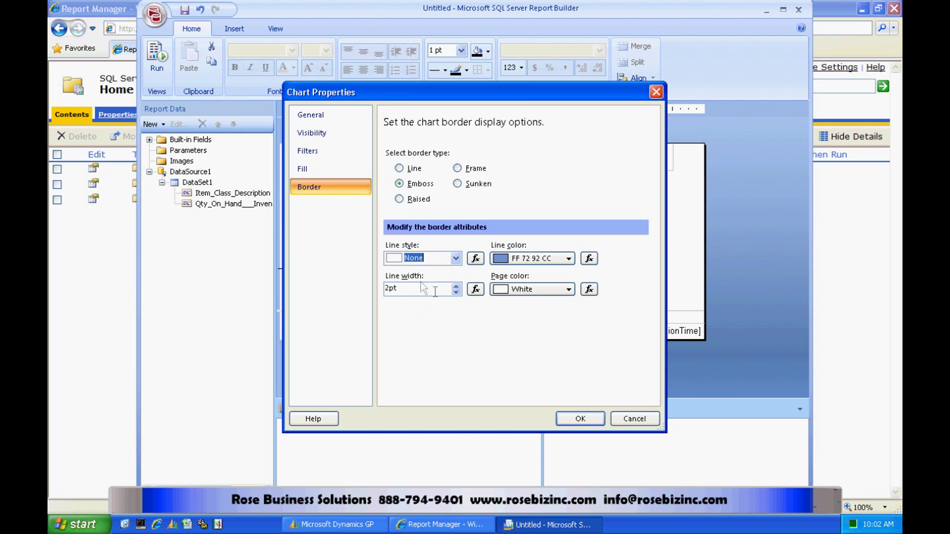
{"action": "left_click", "coordinate": [579, 419]}
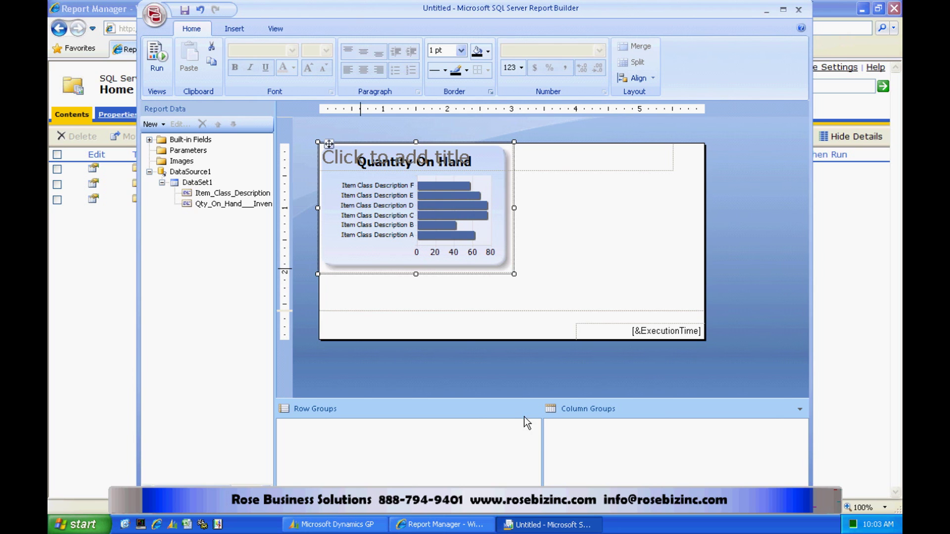
Step: Add a filter to DataSet1 that keeps only rows with Qty_On_Hand___Inventory_On_Hand > 0
{"action": "right_click", "coordinate": [190, 183]}
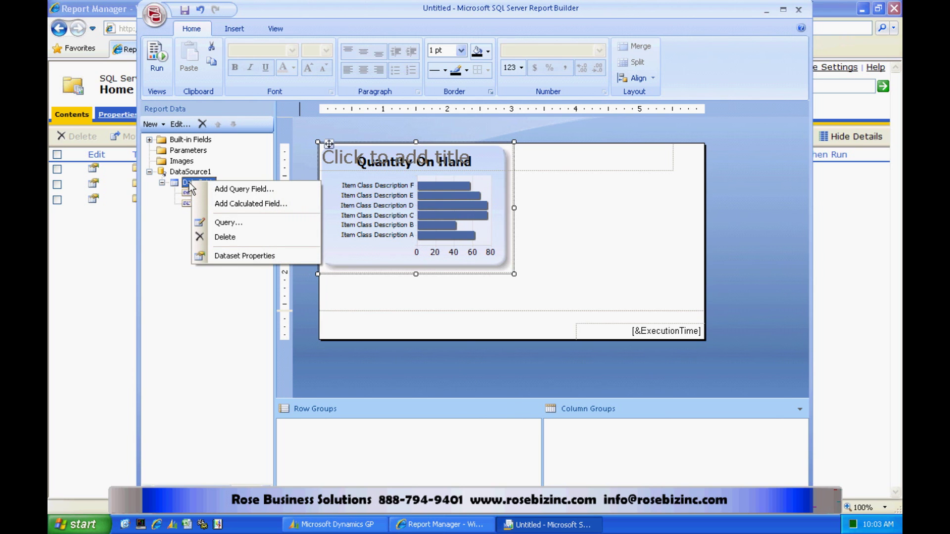
{"action": "left_click", "coordinate": [236, 257]}
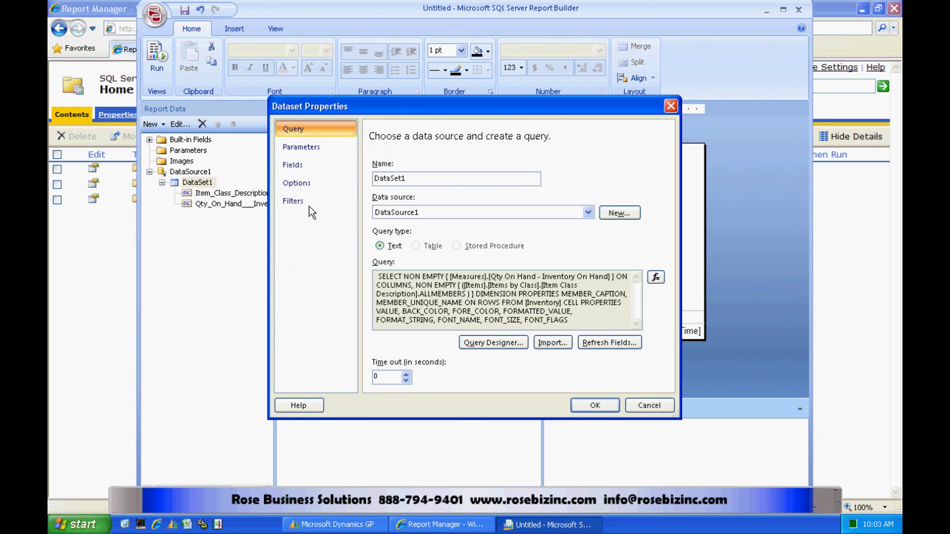
{"action": "left_click", "coordinate": [301, 201]}
{"action": "left_click", "coordinate": [385, 167]}
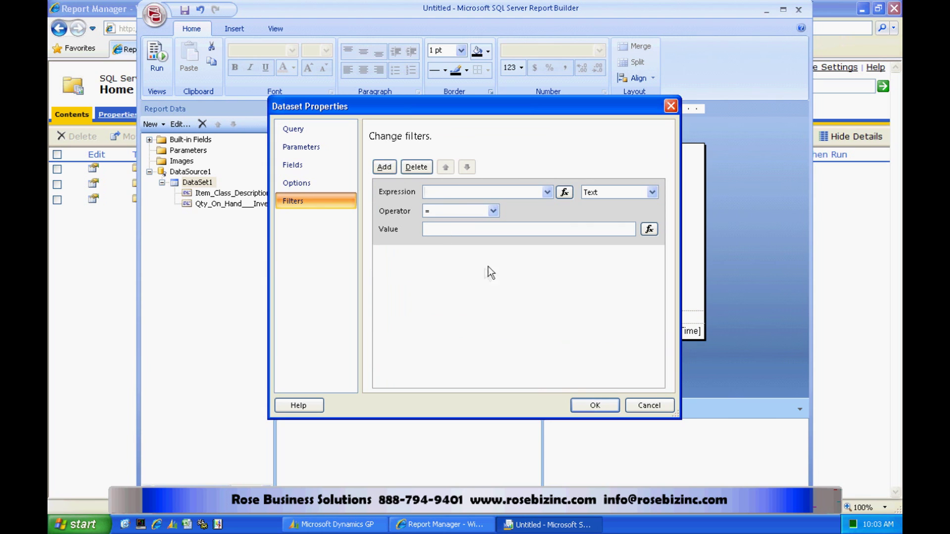
{"action": "left_click", "coordinate": [548, 192]}
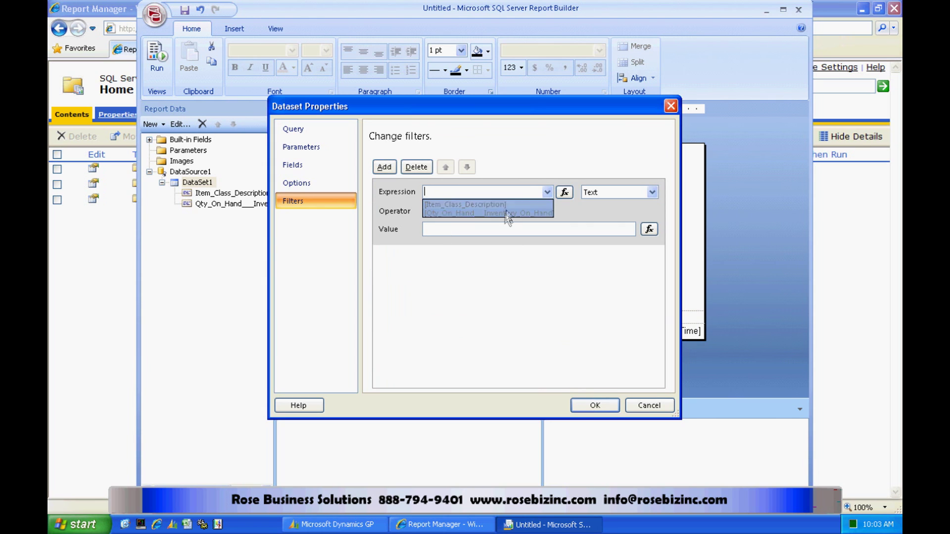
{"action": "left_click", "coordinate": [487, 213]}
{"action": "left_click", "coordinate": [493, 211]}
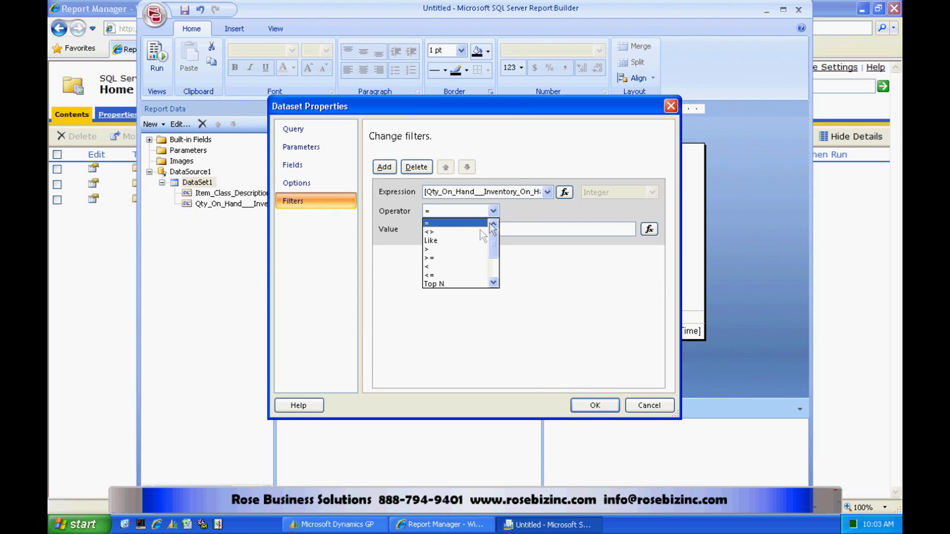
{"action": "left_click", "coordinate": [460, 251]}
{"action": "left_click", "coordinate": [447, 231]}
{"action": "type", "text": "0"}
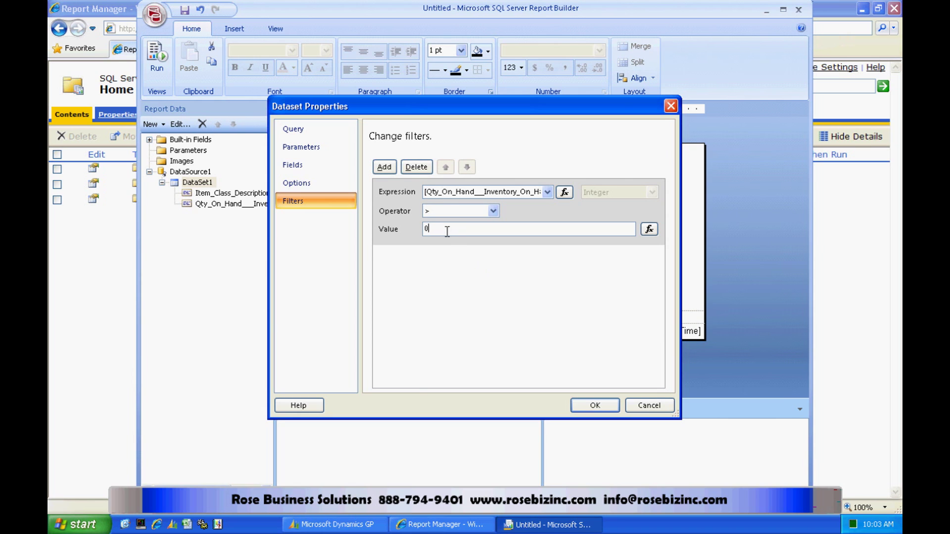
Step: Add a second dataset filter, Item_Class_Description <> Empty, and apply the dataset properties
{"action": "left_click", "coordinate": [384, 167]}
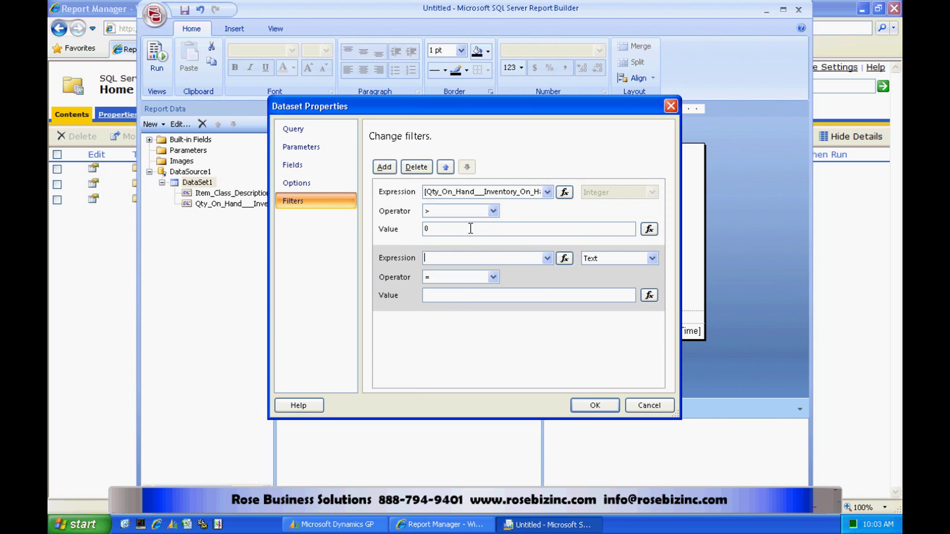
{"action": "left_click", "coordinate": [547, 258]}
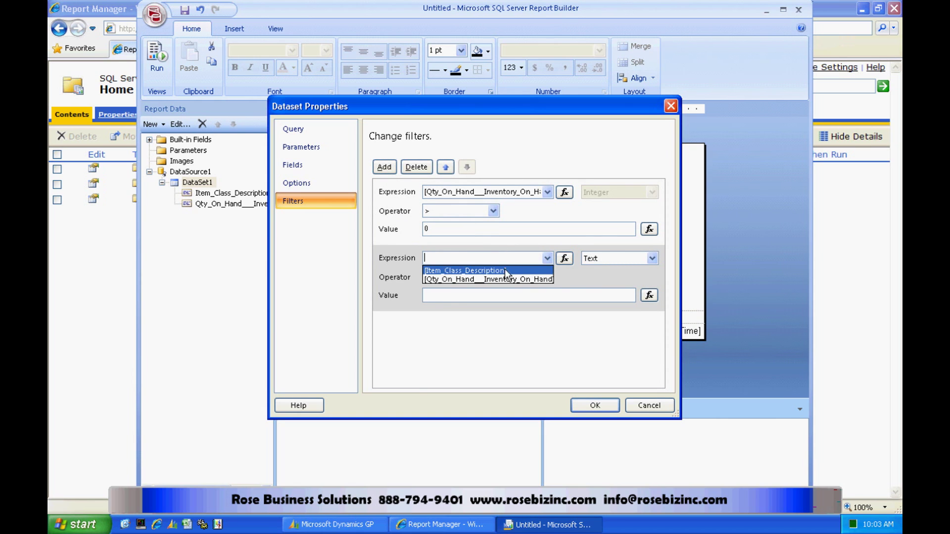
{"action": "left_click", "coordinate": [474, 270]}
{"action": "left_click", "coordinate": [492, 278]}
{"action": "left_click", "coordinate": [443, 287]}
{"action": "left_click", "coordinate": [445, 296]}
{"action": "type", "text": "Empty"}
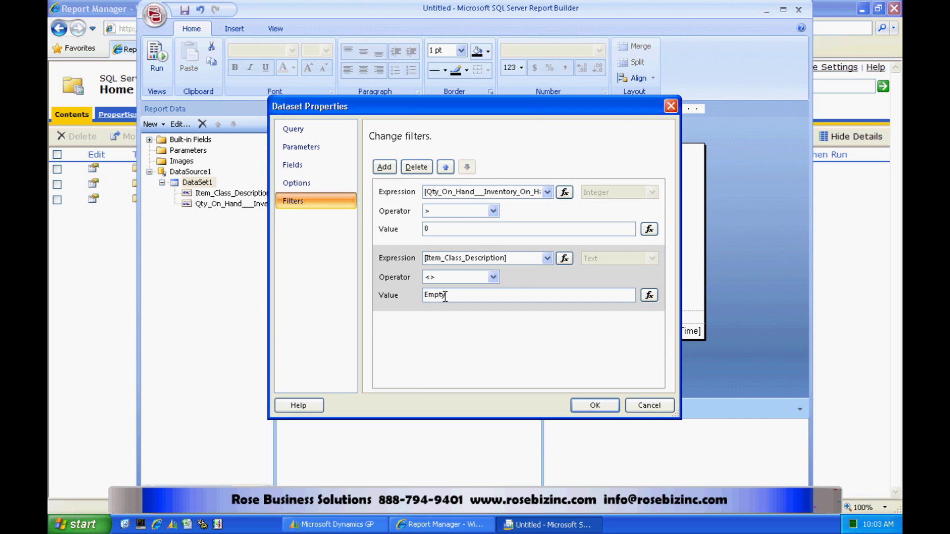
{"action": "key", "text": "Tab"}
{"action": "left_click", "coordinate": [587, 408]}
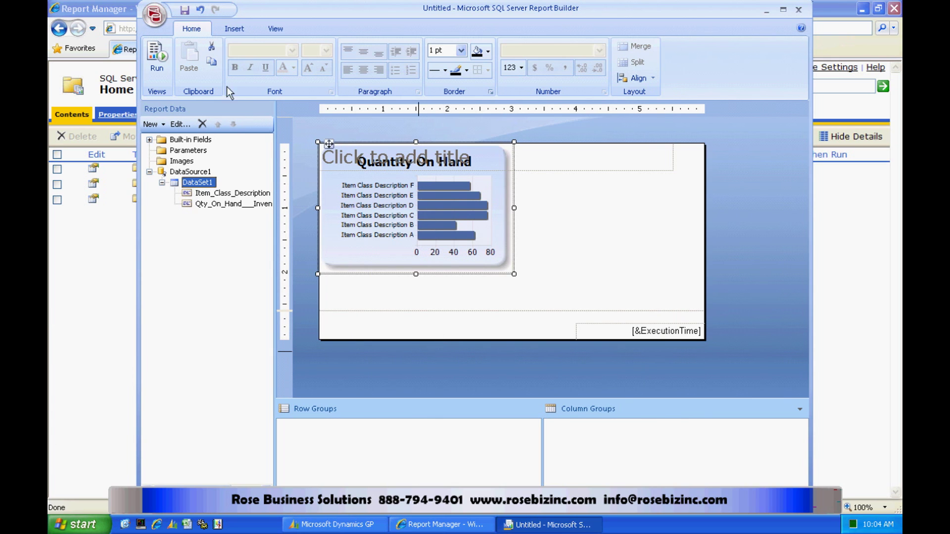
Step: Save the report as ItemsOnHand.rdl in the TWO/Inventory/Charts And KPIs folder on the report server
{"action": "left_click", "coordinate": [184, 10]}
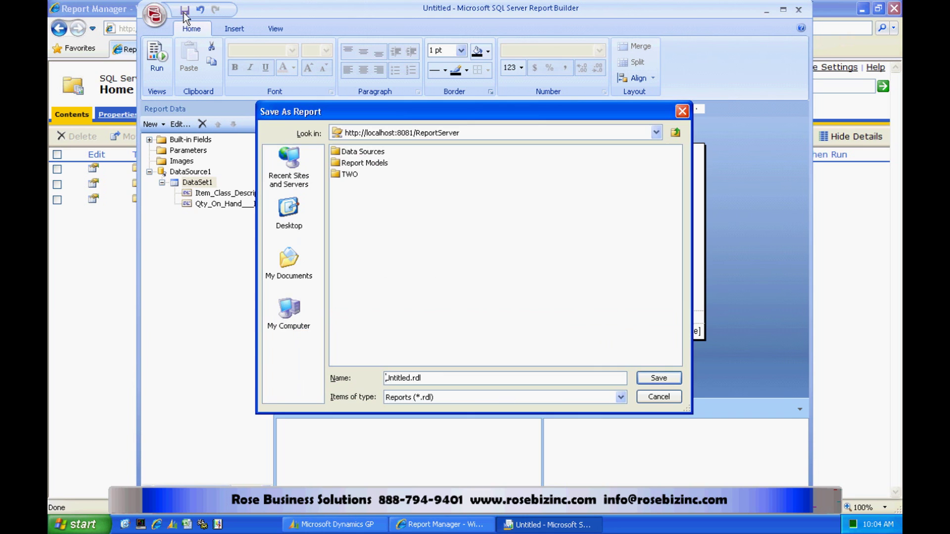
{"action": "double_click", "coordinate": [349, 174]}
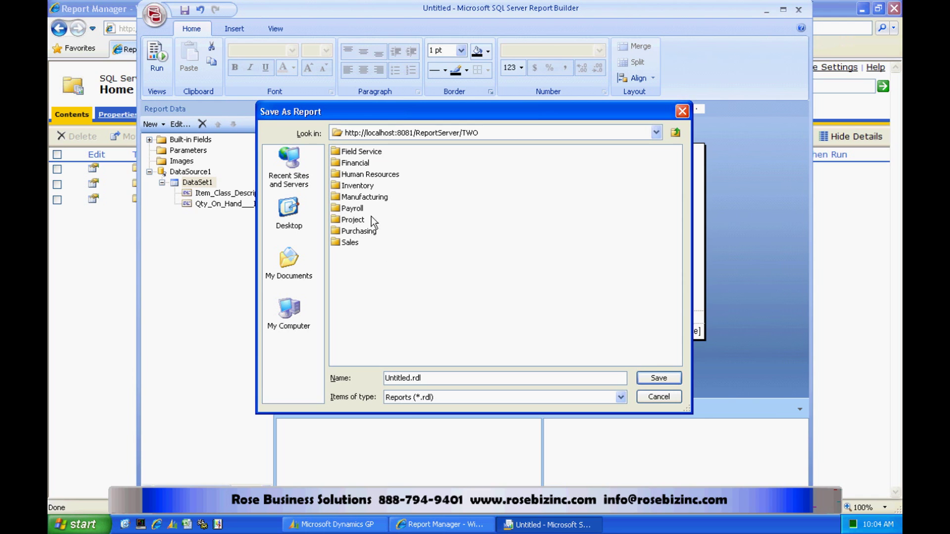
{"action": "double_click", "coordinate": [357, 185]}
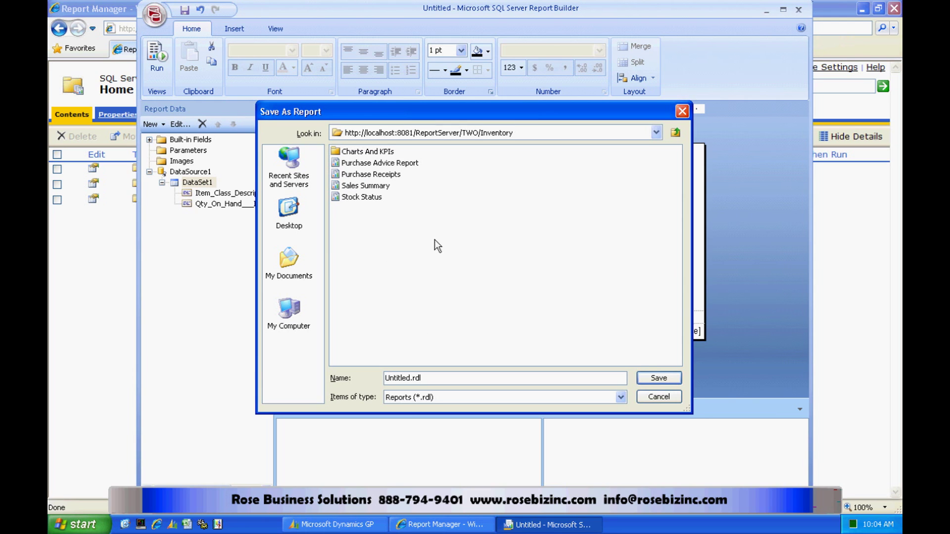
{"action": "double_click", "coordinate": [369, 152]}
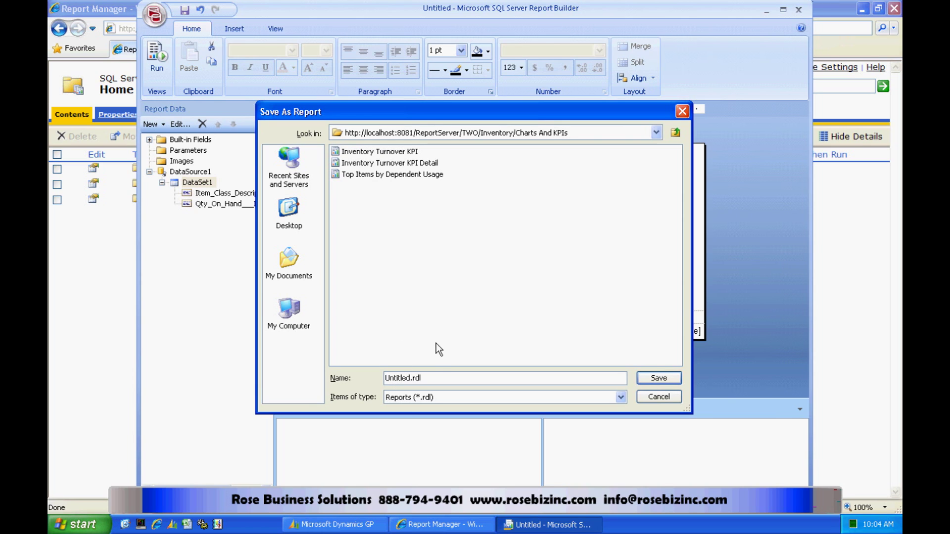
{"action": "left_click_drag", "start_coordinate": [411, 378], "coordinate": [360, 374]}
{"action": "type", "text": "ItemsOnHand"}
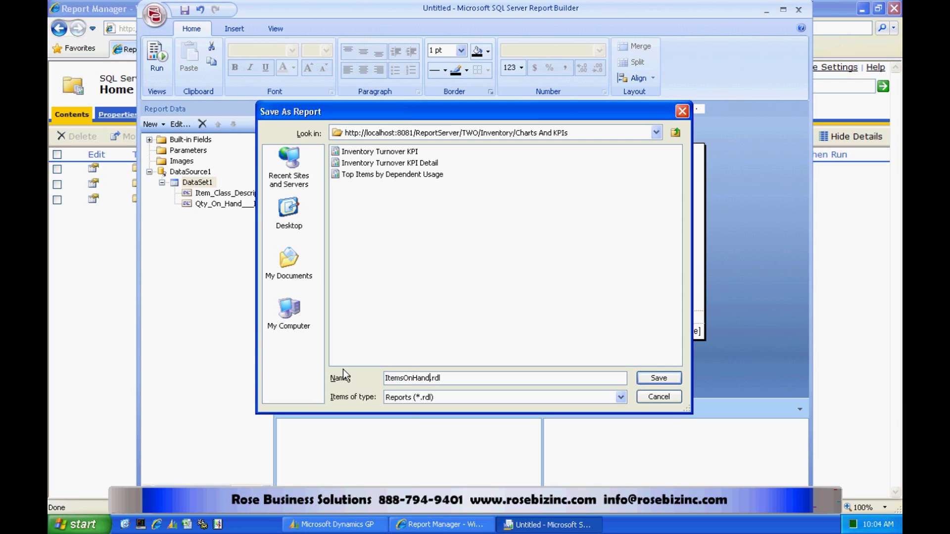
{"action": "left_click", "coordinate": [658, 378]}
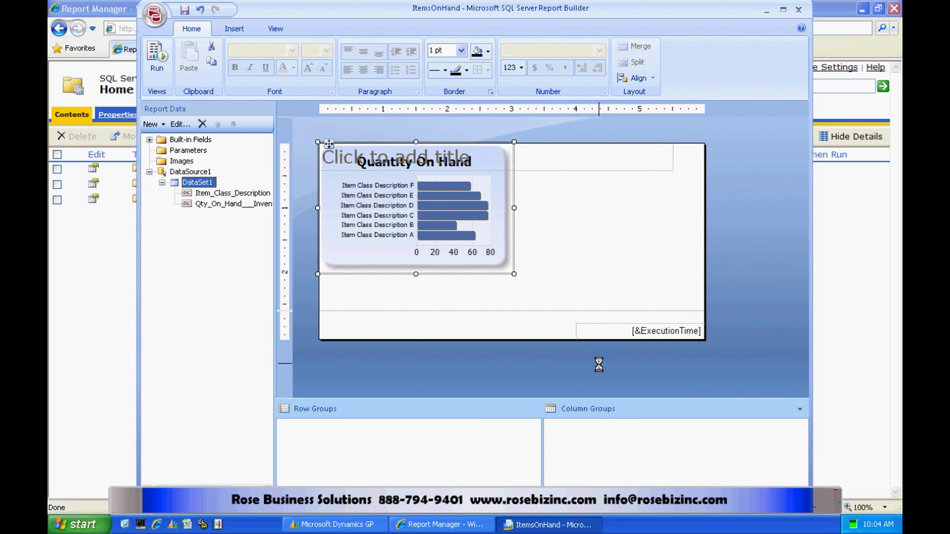
Step: Switch to Report Manager and view the ItemsOnHand report in the TWO > Inventory > Charts And KPIs folder
{"action": "left_click", "coordinate": [66, 304]}
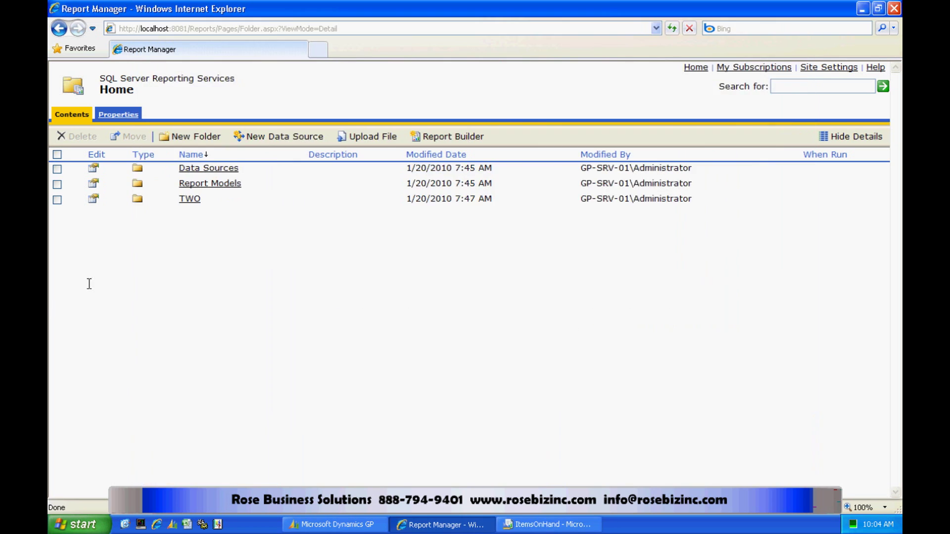
{"action": "left_click", "coordinate": [190, 200]}
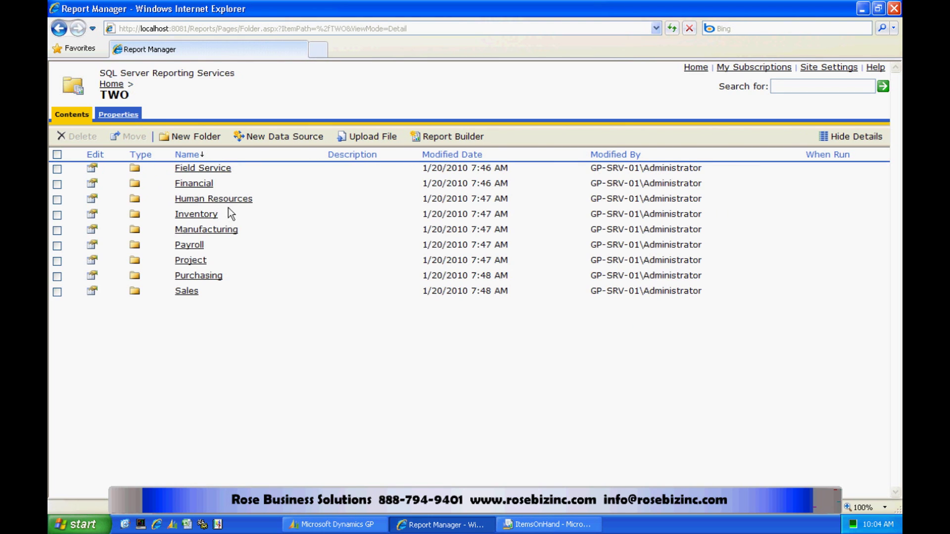
{"action": "left_click", "coordinate": [210, 214]}
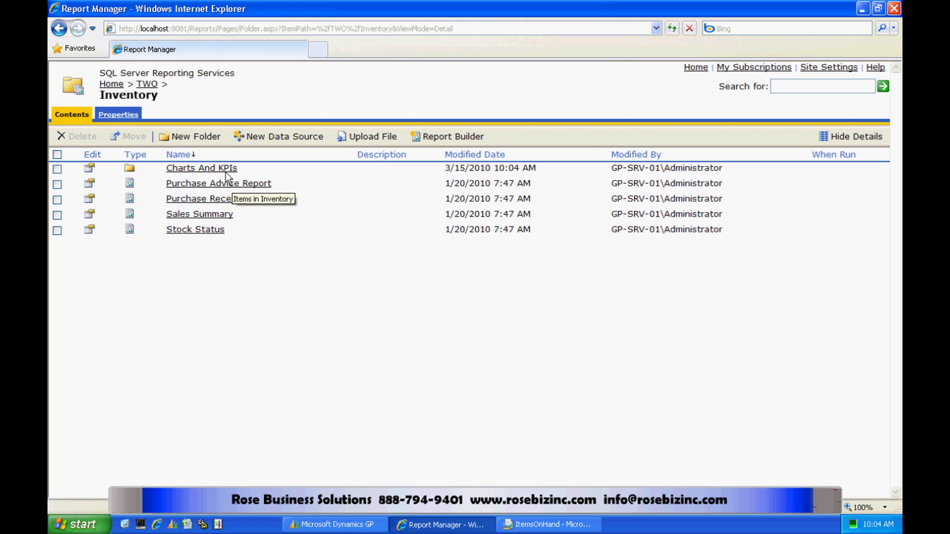
{"action": "left_click", "coordinate": [212, 169]}
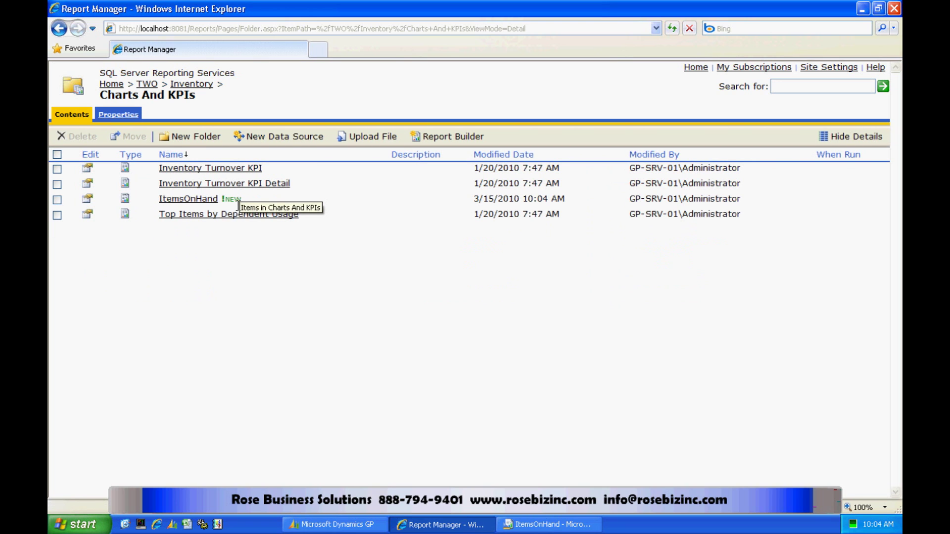
{"action": "left_click", "coordinate": [188, 198]}
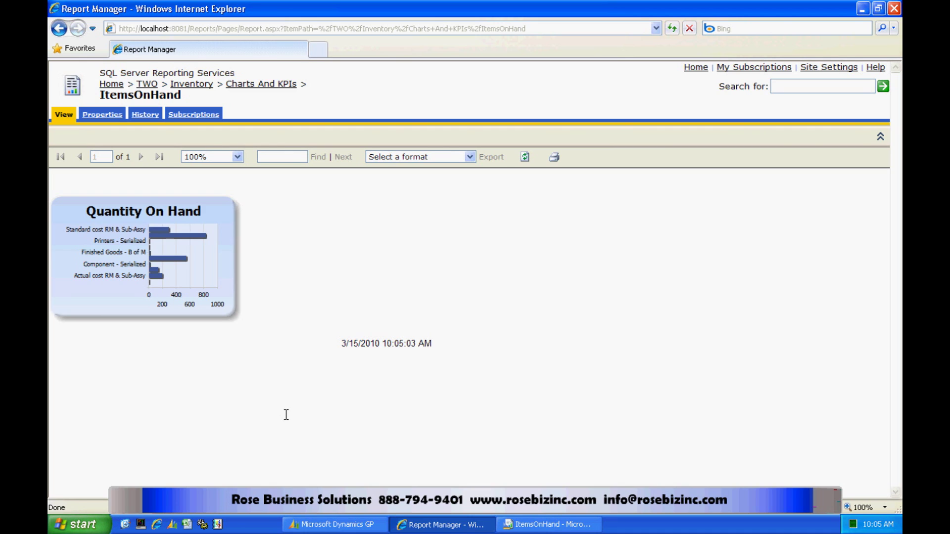
Step: Switch to Microsoft Dynamics GP and add the ItemsOnHand metric to the home page, placing it first in the metrics to display
{"action": "left_click", "coordinate": [335, 525]}
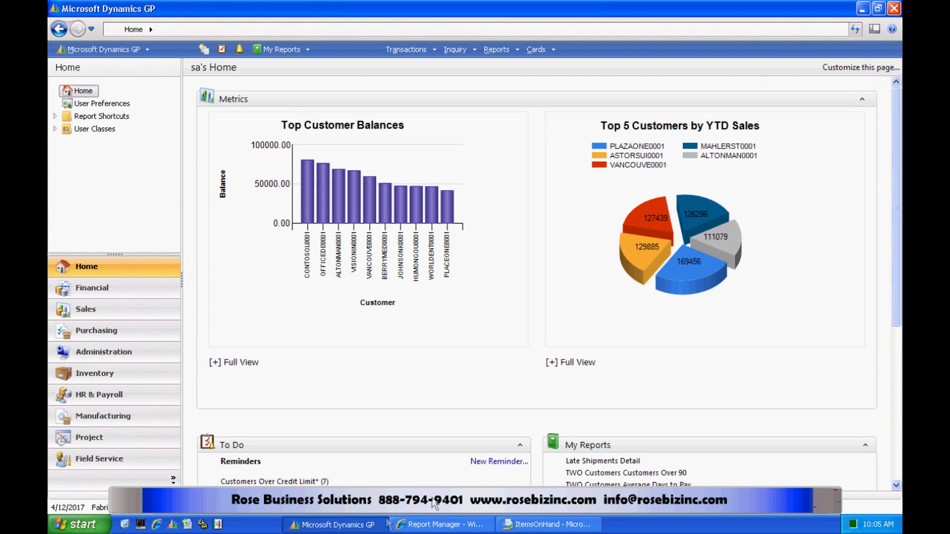
{"action": "left_click", "coordinate": [861, 67]}
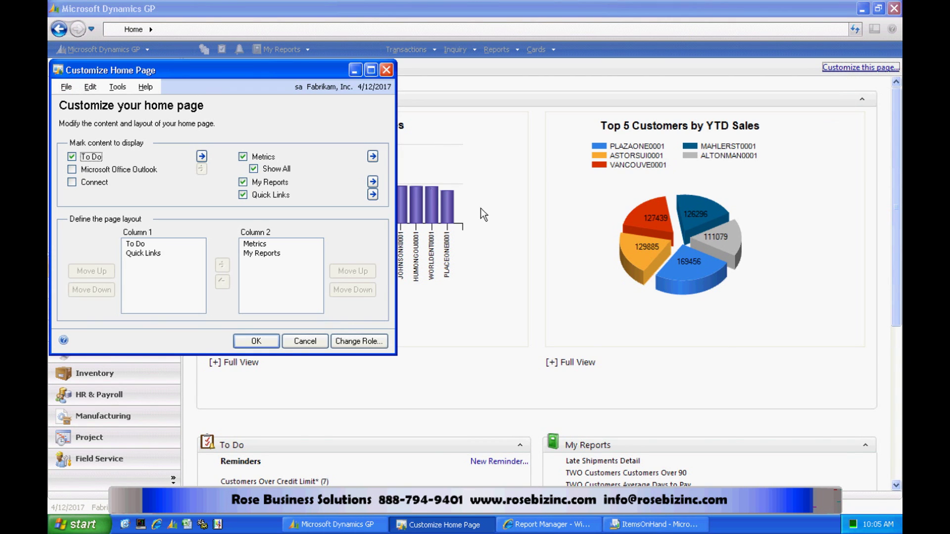
{"action": "left_click", "coordinate": [373, 156]}
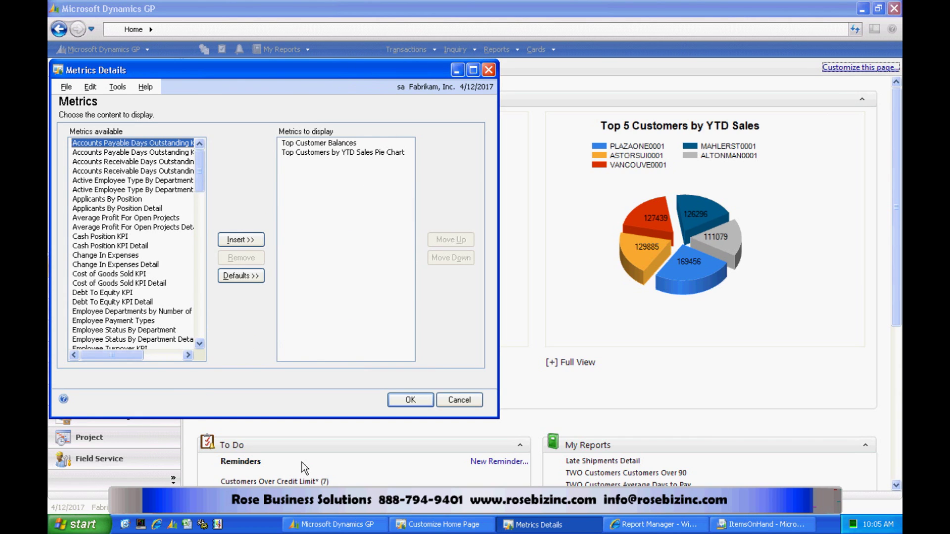
{"action": "left_click", "coordinate": [200, 323]}
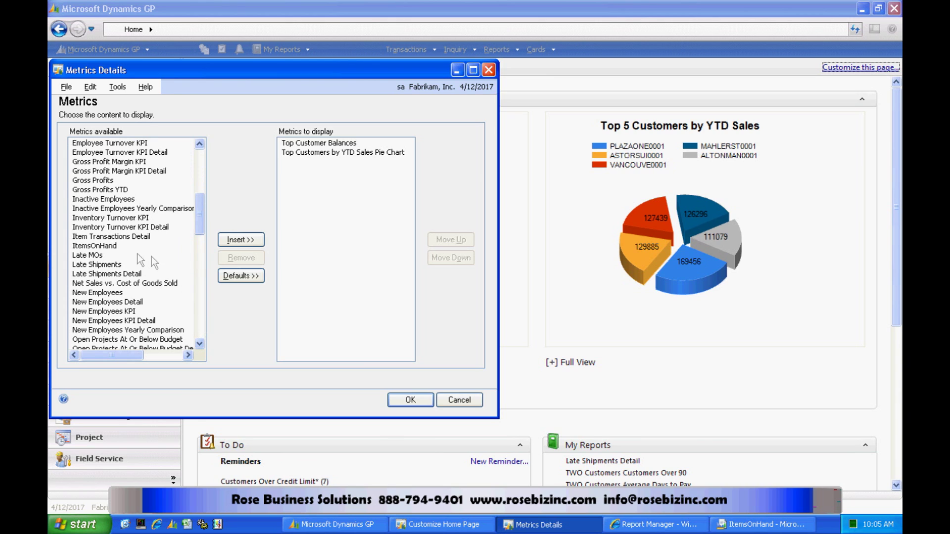
{"action": "left_click", "coordinate": [106, 246]}
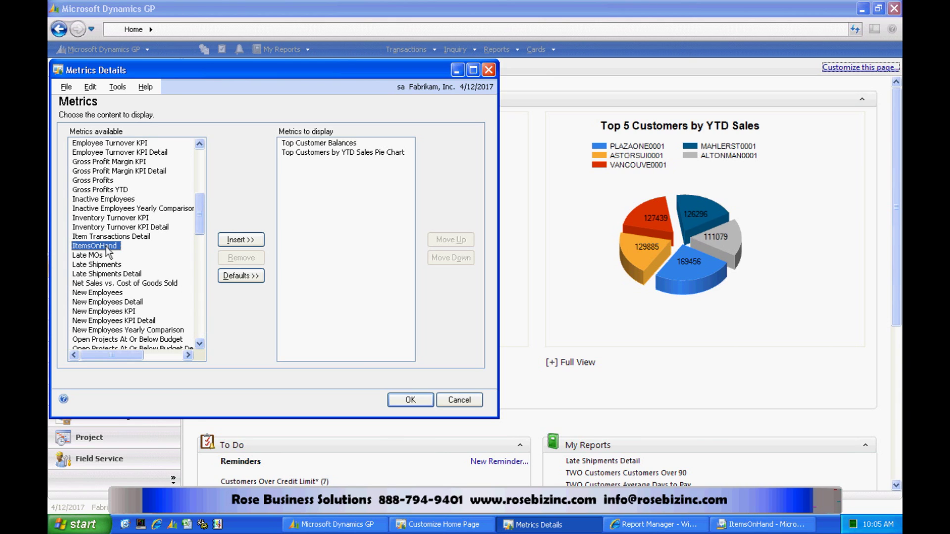
{"action": "left_click", "coordinate": [247, 239]}
{"action": "left_click", "coordinate": [448, 240]}
{"action": "left_click", "coordinate": [448, 241]}
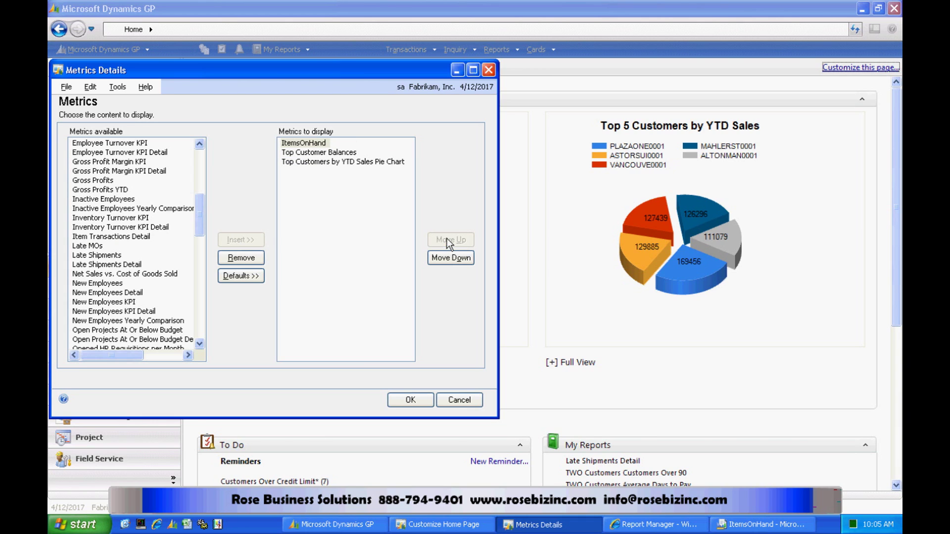
Step: Remove Top Customer Balances from the metrics to display and apply the home page customization
{"action": "left_click", "coordinate": [343, 152]}
{"action": "left_click", "coordinate": [241, 257]}
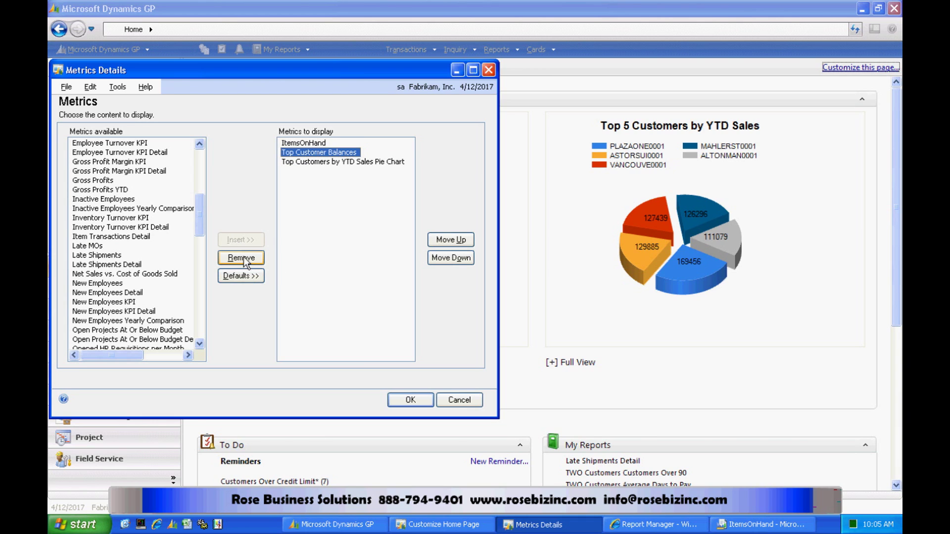
{"action": "left_click", "coordinate": [409, 400]}
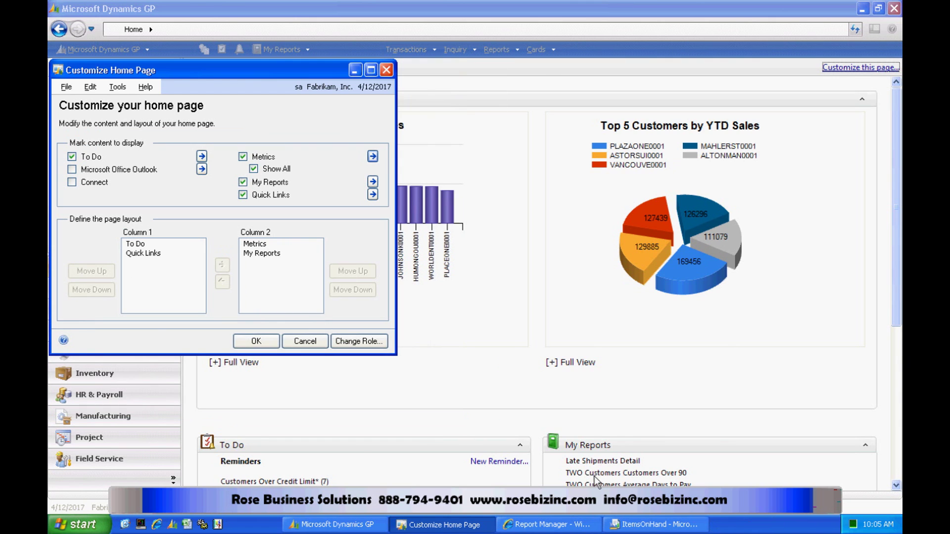
{"action": "left_click", "coordinate": [260, 340]}
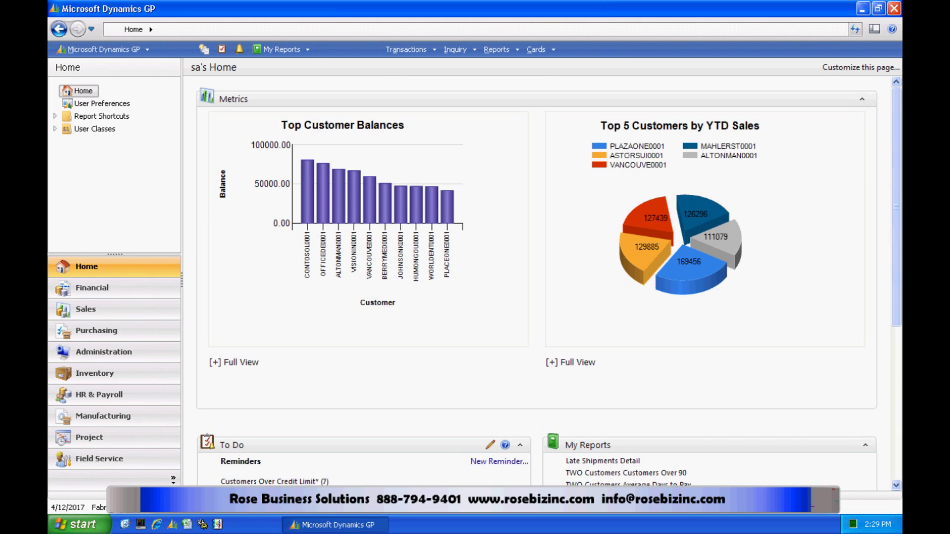
Step: Open Extender and review the field definitions of the SUPPORT_ISSUE form
{"action": "left_click", "coordinate": [89, 51]}
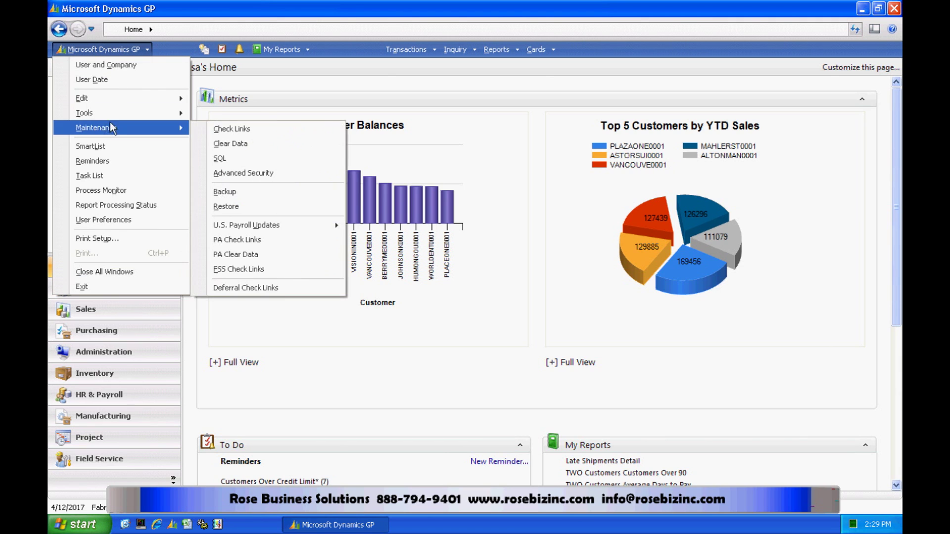
{"action": "mouse_move", "coordinate": [119, 116]}
{"action": "mouse_move", "coordinate": [250, 173]}
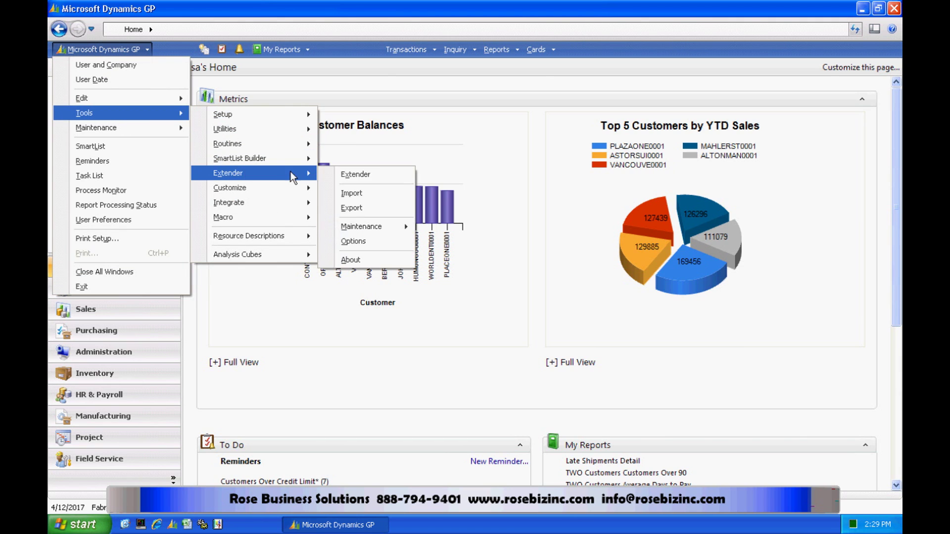
{"action": "left_click", "coordinate": [346, 173]}
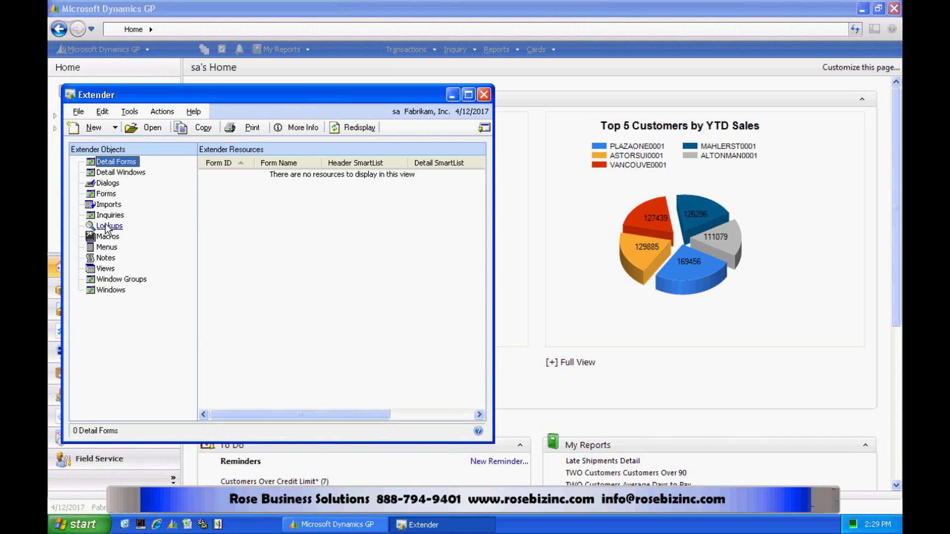
{"action": "left_click", "coordinate": [103, 194]}
{"action": "double_click", "coordinate": [262, 173]}
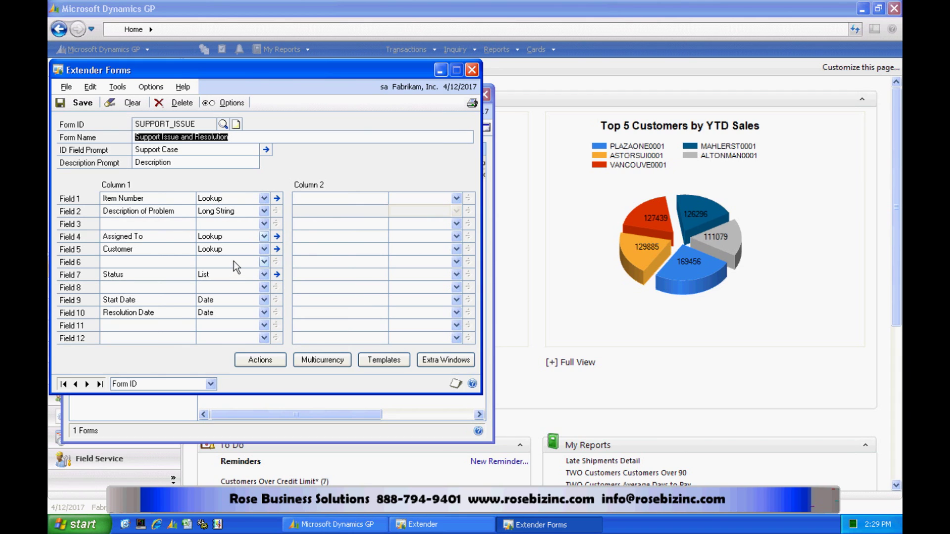
{"action": "left_click", "coordinate": [471, 70]}
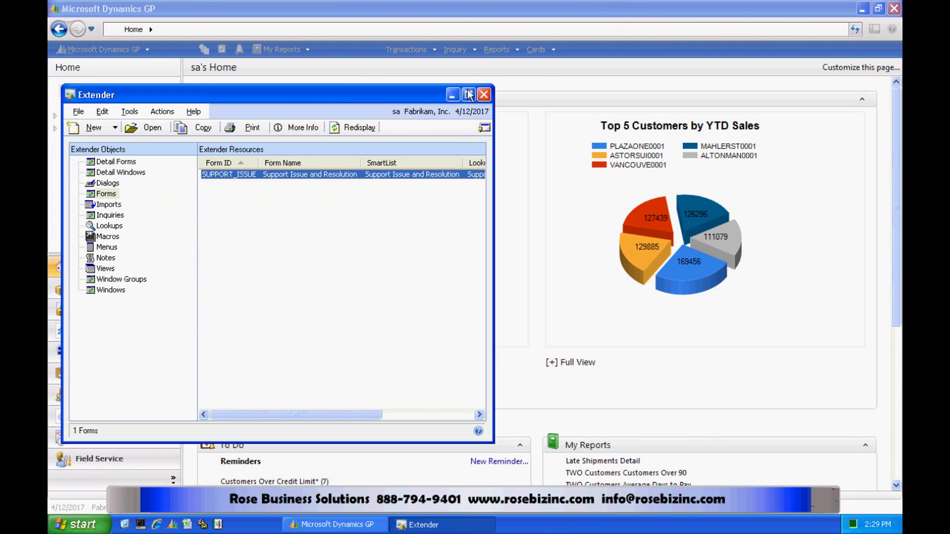
Step: Open the Support Issue and Resolution entry window from Extender and view an existing support case record
{"action": "left_click", "coordinate": [485, 127]}
{"action": "left_click", "coordinate": [497, 165]}
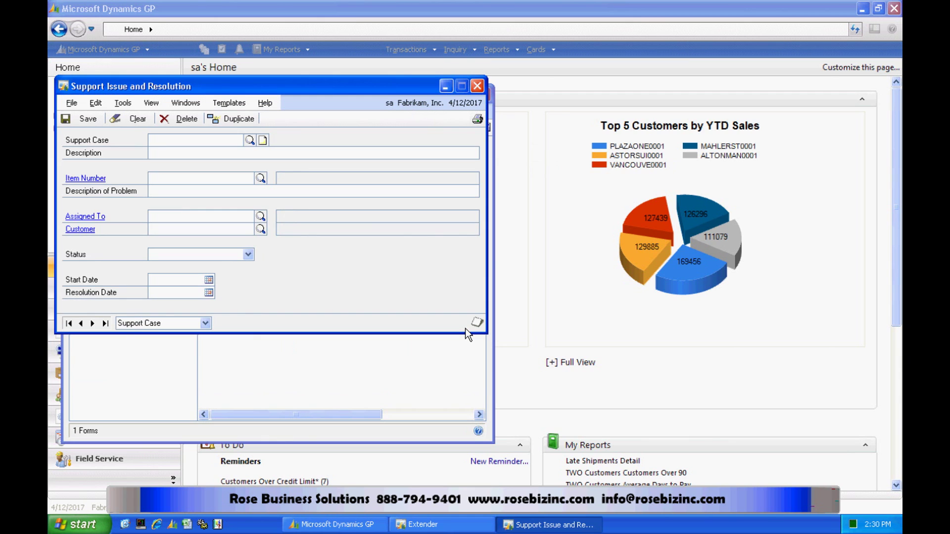
{"action": "left_click", "coordinate": [79, 322]}
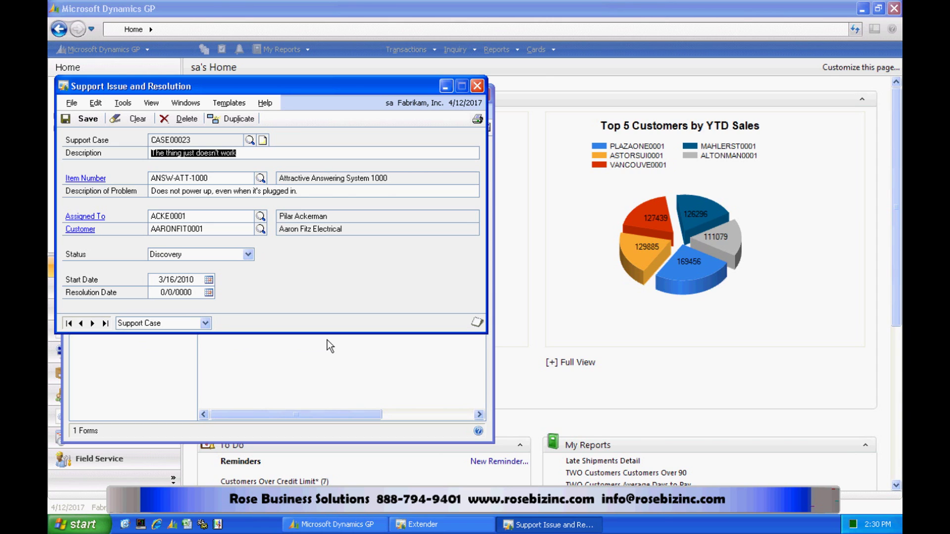
{"action": "left_click", "coordinate": [477, 87]}
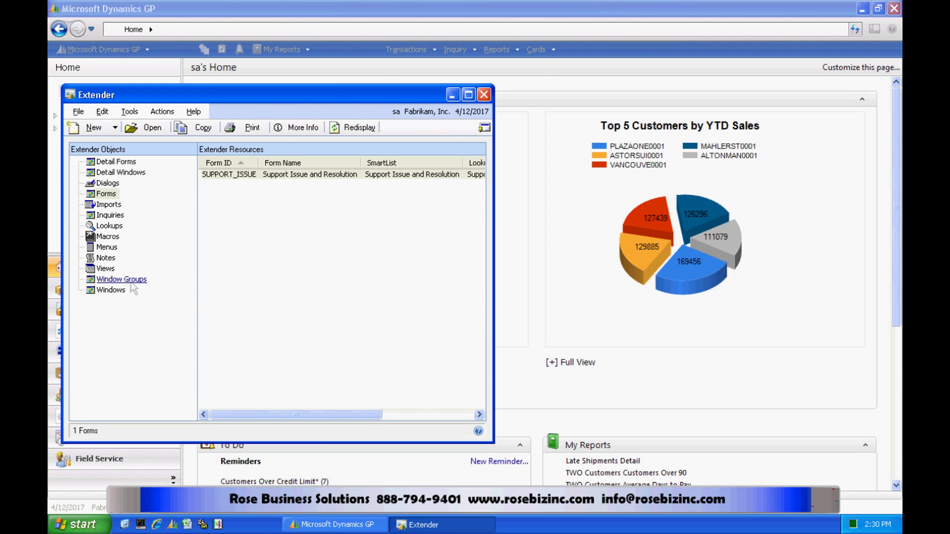
Step: Create a new Extender view with the ID AAASUPPOPRT1 and the description Support Issues
{"action": "left_click", "coordinate": [106, 268]}
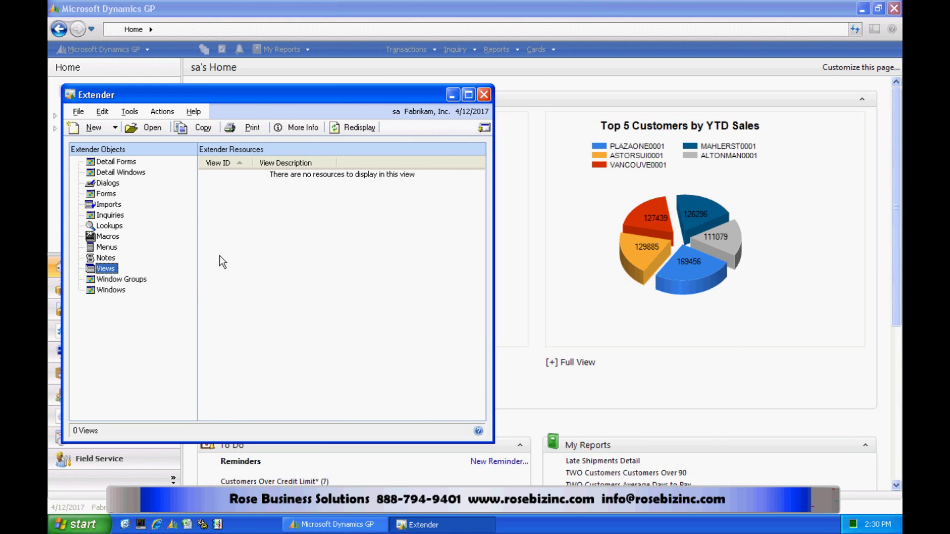
{"action": "left_click", "coordinate": [89, 127]}
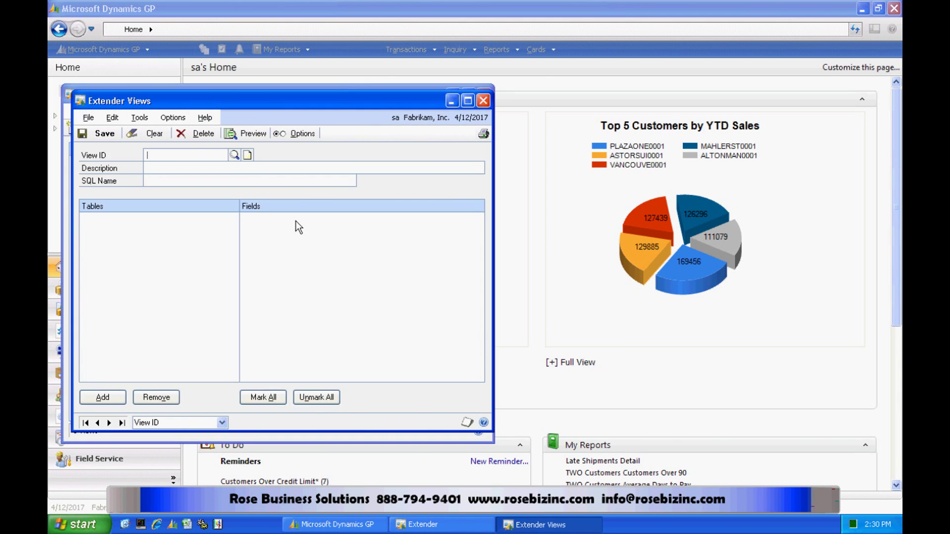
{"action": "type", "text": "AAASUPPOPRT1"}
{"action": "key", "text": "Tab"}
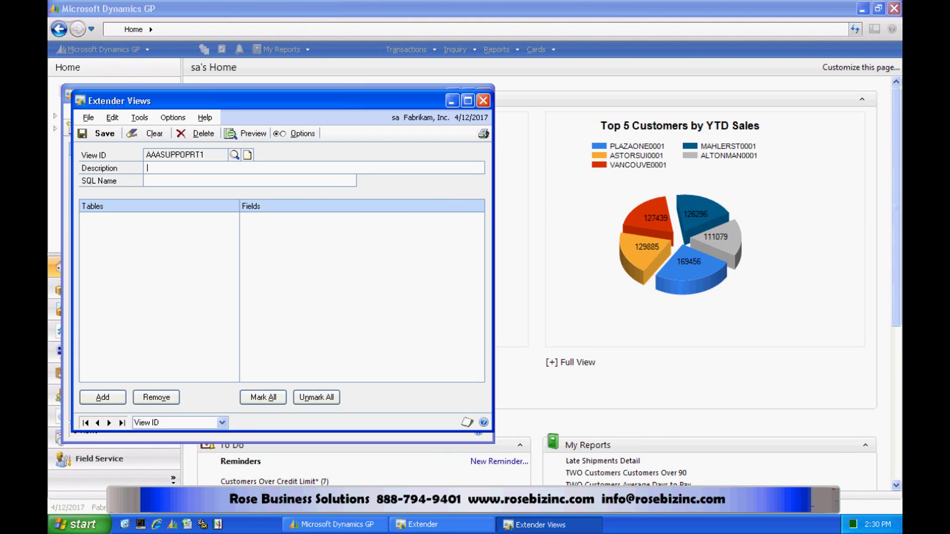
{"action": "type", "text": "Support Issues"}
{"action": "key", "text": "Tab"}
Step: Add the Extender Form Support Issue and Resolution as the primary table of the view
{"action": "left_click", "coordinate": [103, 397]}
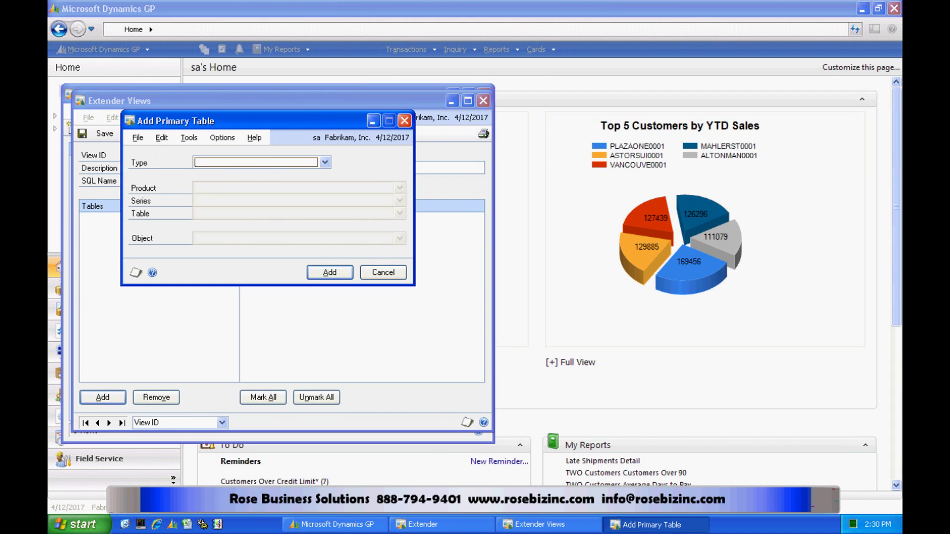
{"action": "left_click", "coordinate": [325, 162]}
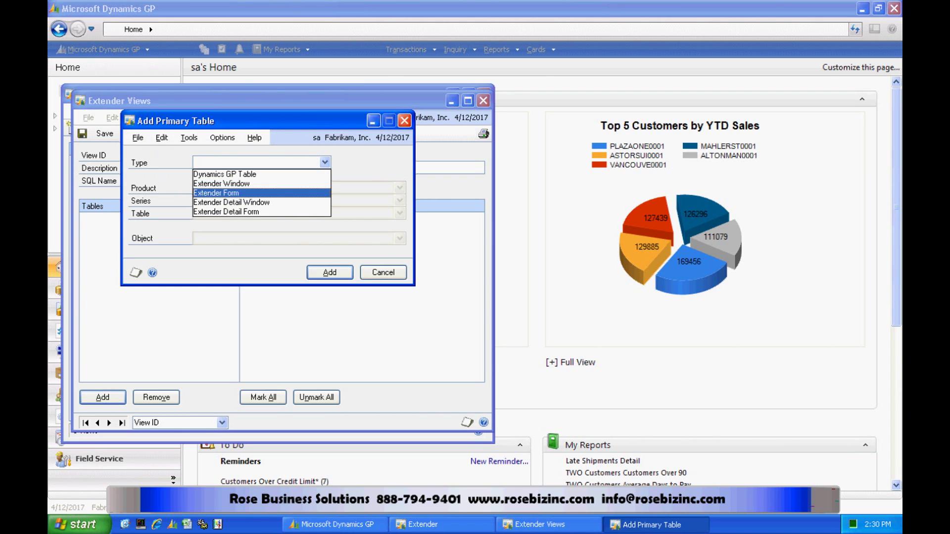
{"action": "key", "text": "Return"}
{"action": "key", "text": "Tab"}
{"action": "key", "text": "alt+Down"}
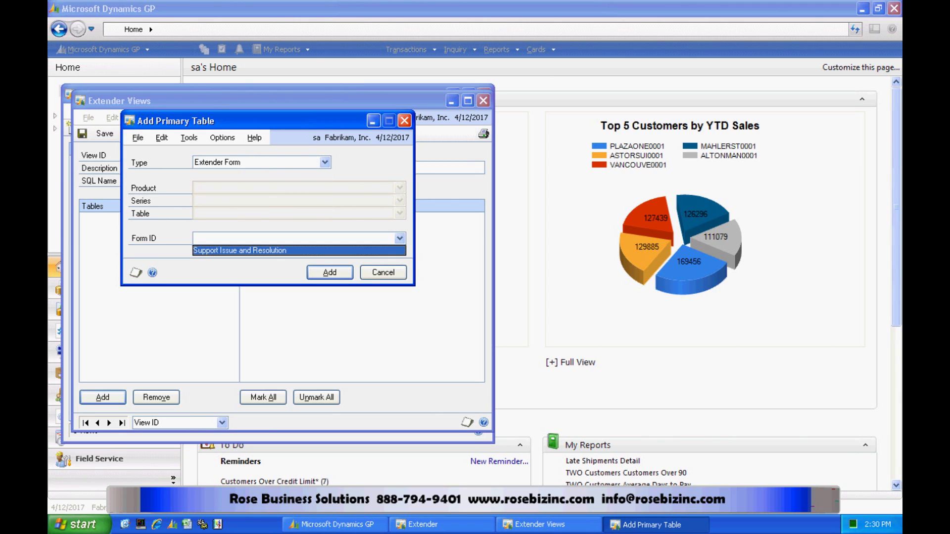
{"action": "key", "text": "Return"}
{"action": "key", "text": "Tab"}
{"action": "key", "text": "Return"}
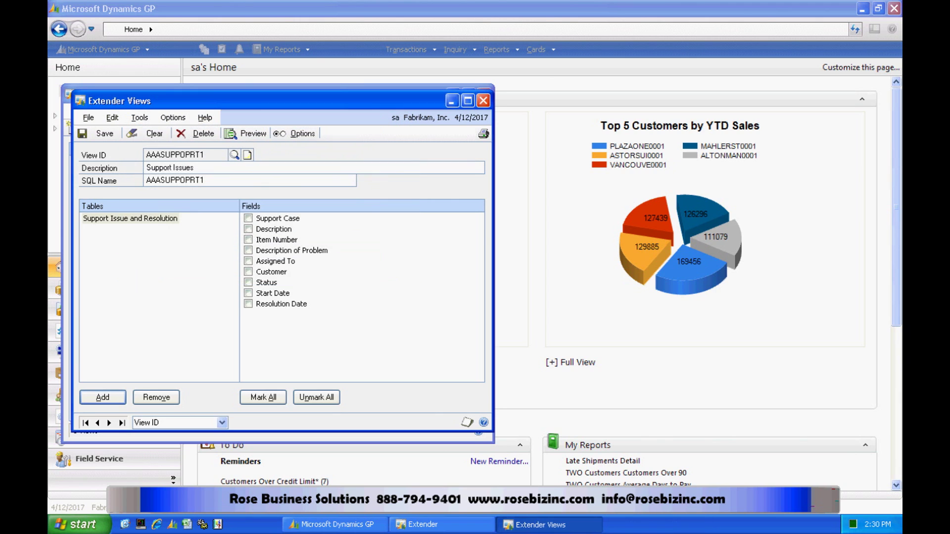
Step: Include all fields of the Support Issue and Resolution table, and save the view
{"action": "key", "text": "Tab"}
{"action": "key", "text": "Tab"}
{"action": "key", "text": "space"}
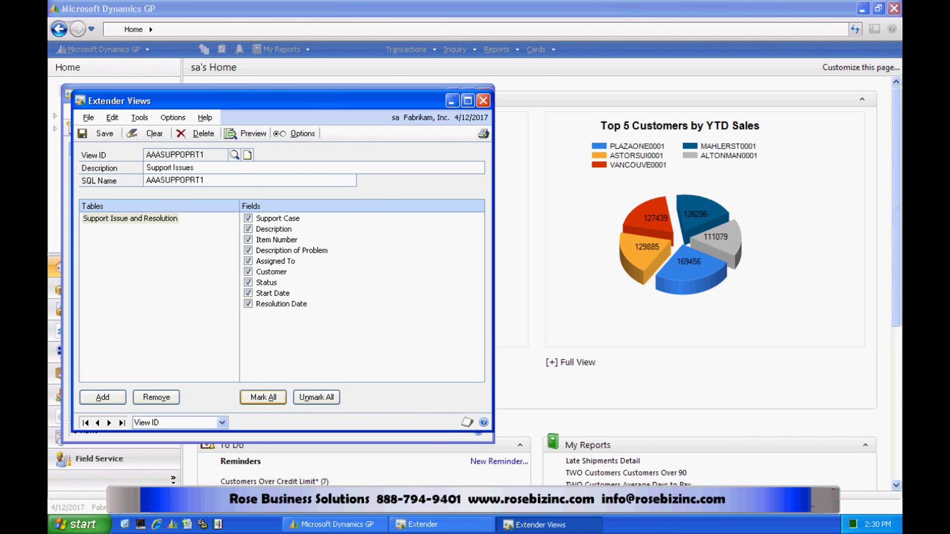
{"action": "key", "text": "ctrl+s"}
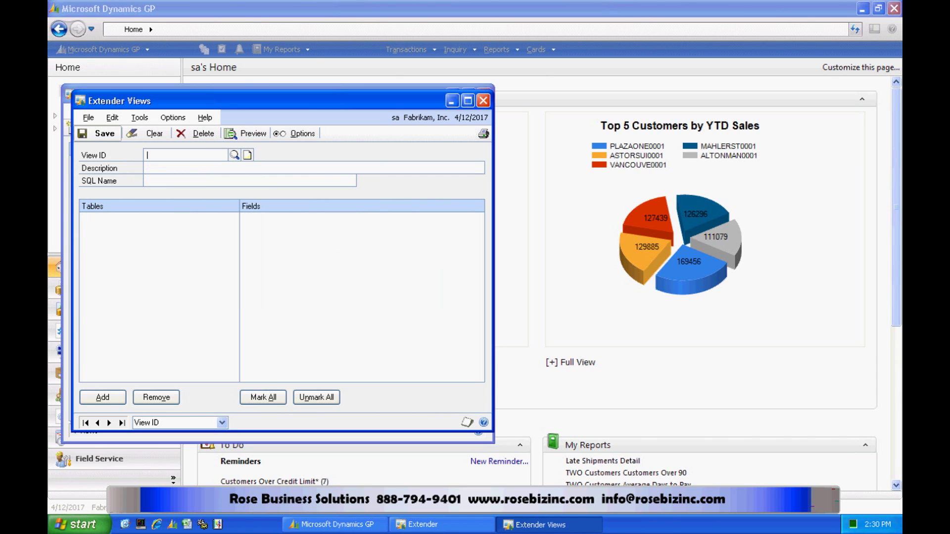
{"action": "key", "text": "ctrl+w"}
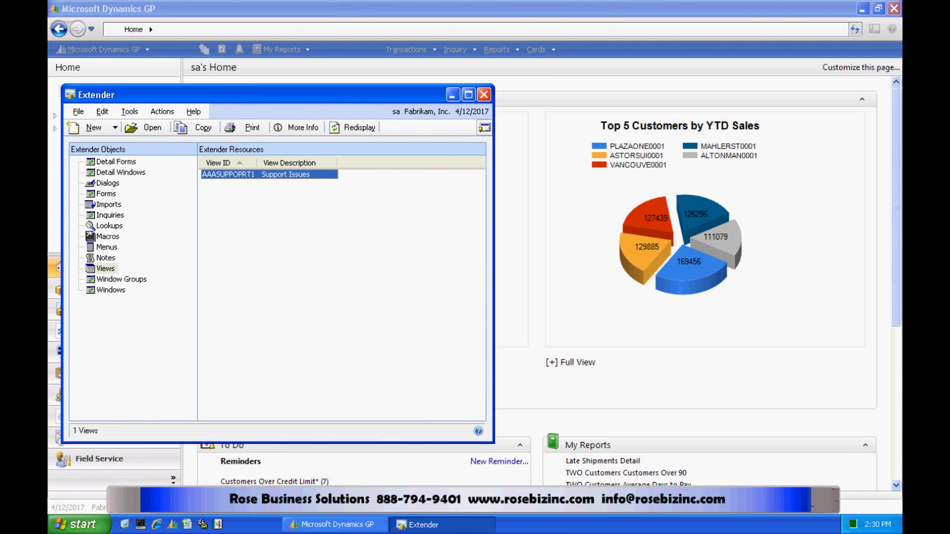
Step: Preview the records of the Support Issues view, and close Extender
{"action": "left_click", "coordinate": [484, 128]}
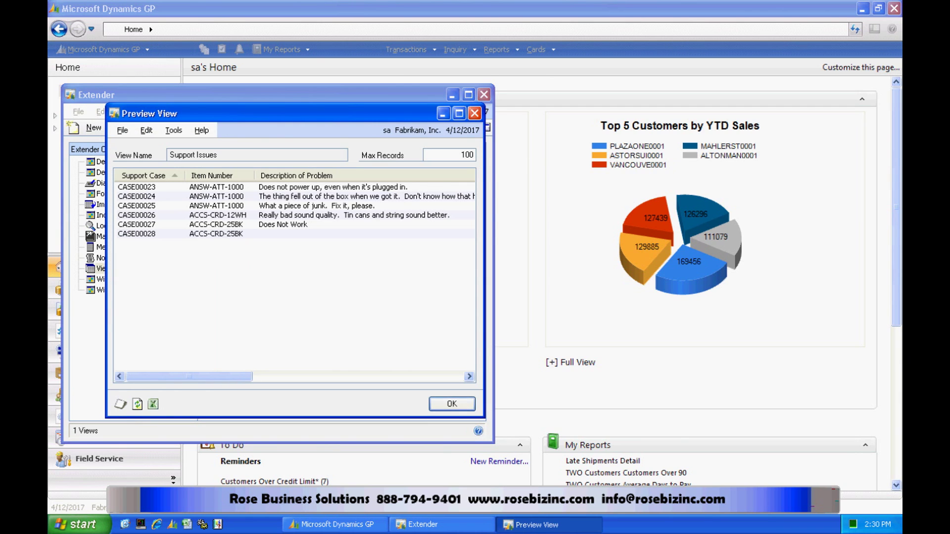
{"action": "left_click", "coordinate": [452, 403]}
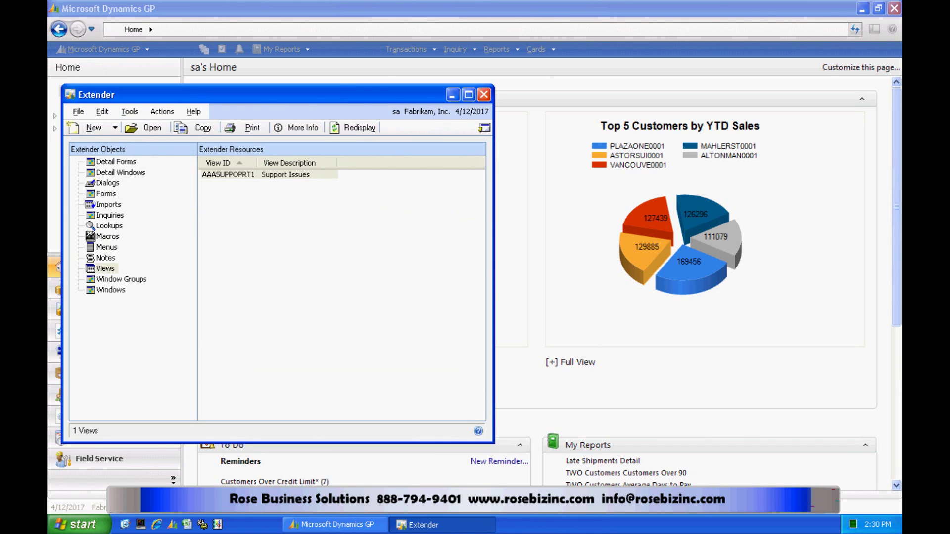
{"action": "left_click", "coordinate": [484, 94]}
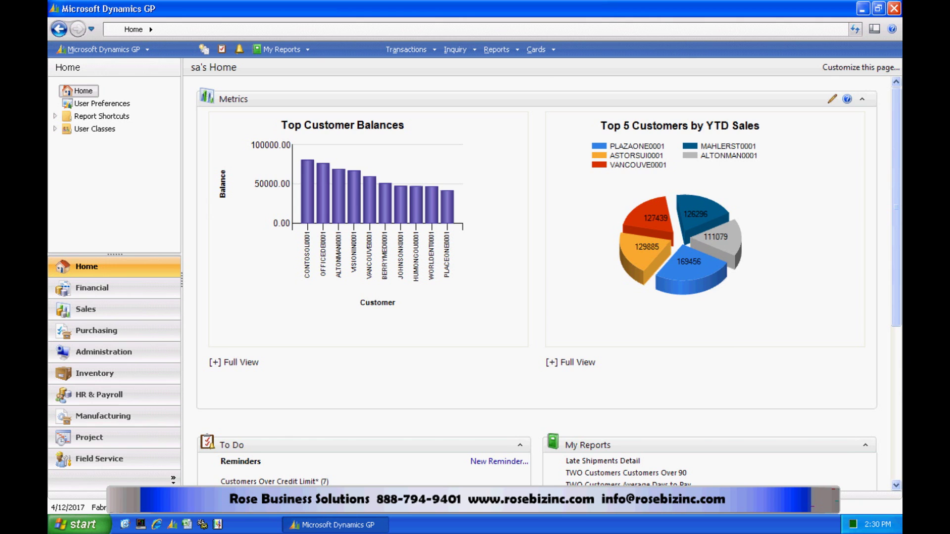
Step: Launch Report Builder from Report Manager and start a new chart that uses the GPTWO data source
{"action": "left_click", "coordinate": [156, 524]}
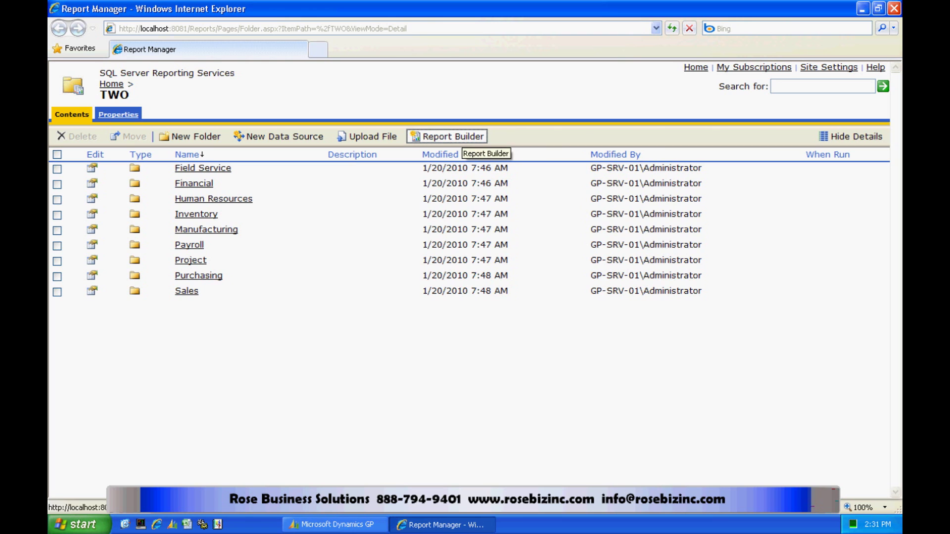
{"action": "left_click", "coordinate": [457, 140]}
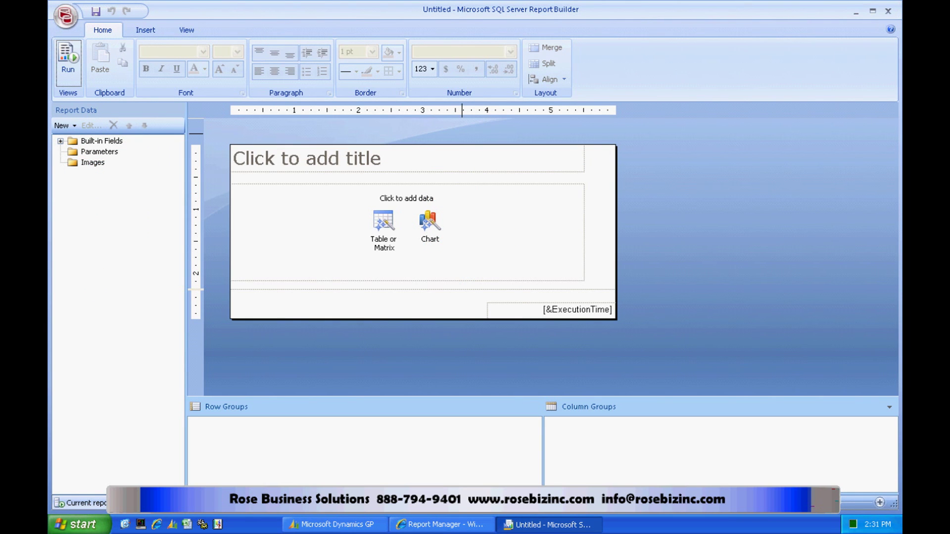
{"action": "left_click", "coordinate": [430, 223]}
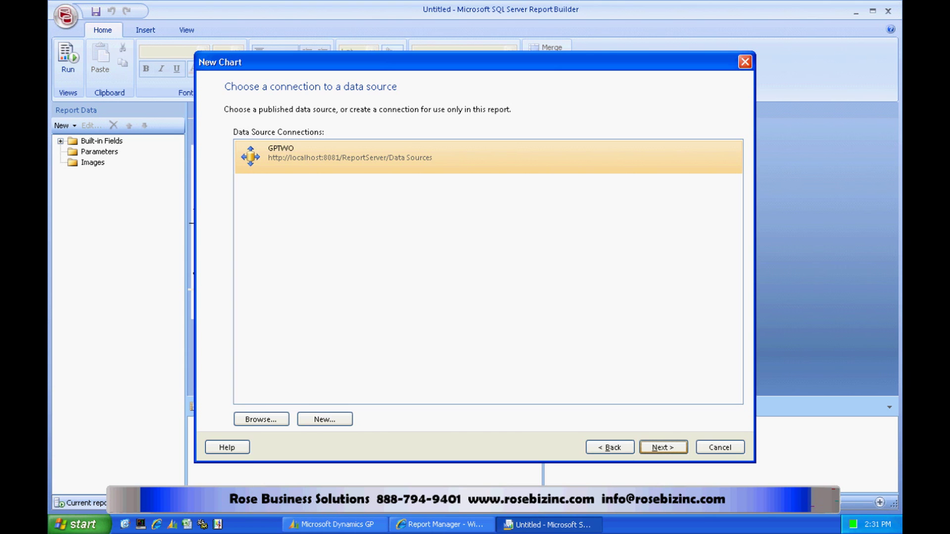
{"action": "key", "text": "Return"}
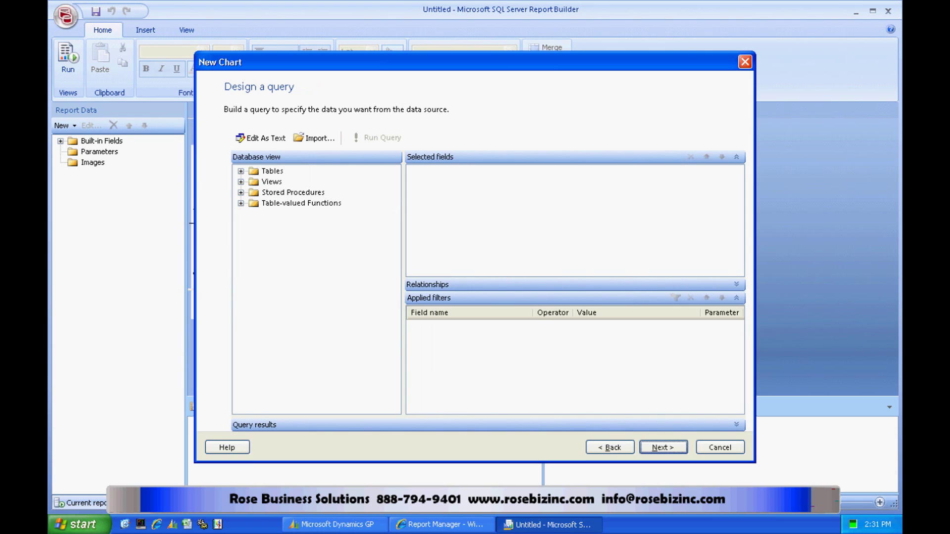
Step: Base the chart query on all fields of the AAASUPPOPRT1 view and choose the Bar chart type
{"action": "left_click", "coordinate": [241, 181]}
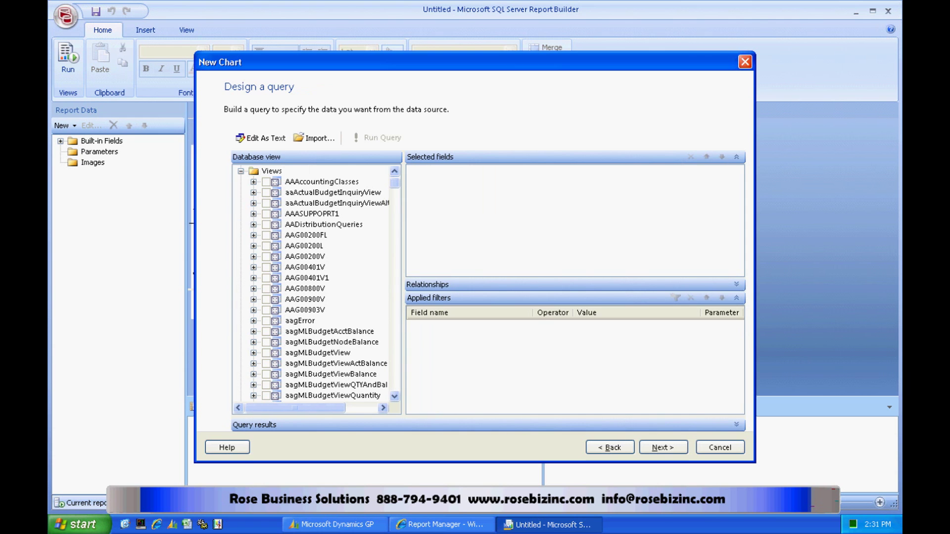
{"action": "left_click", "coordinate": [266, 214]}
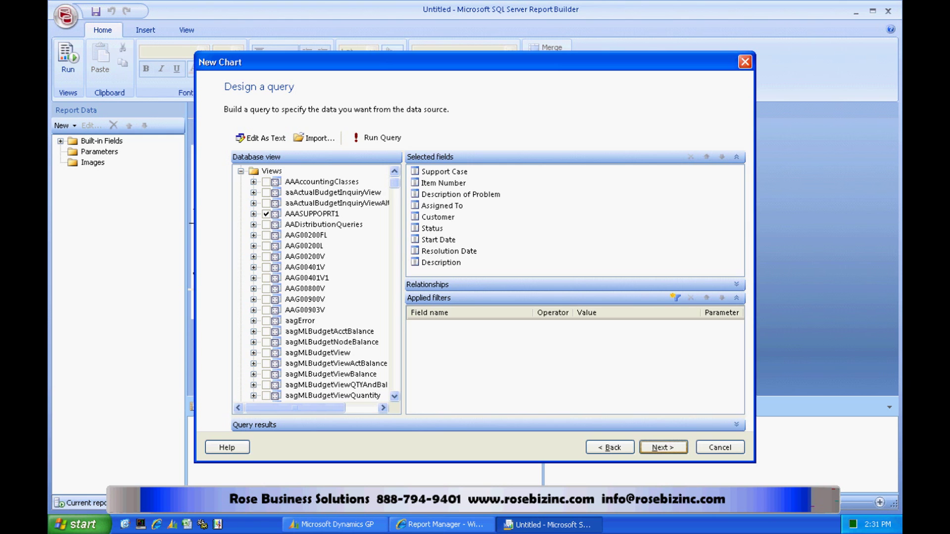
{"action": "key", "text": "Return"}
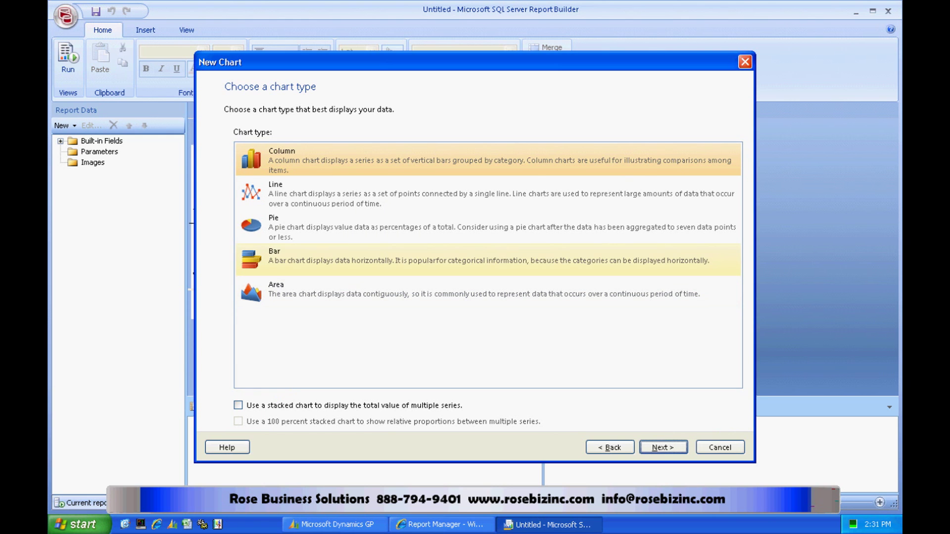
{"action": "left_click", "coordinate": [489, 260]}
{"action": "left_click", "coordinate": [663, 447]}
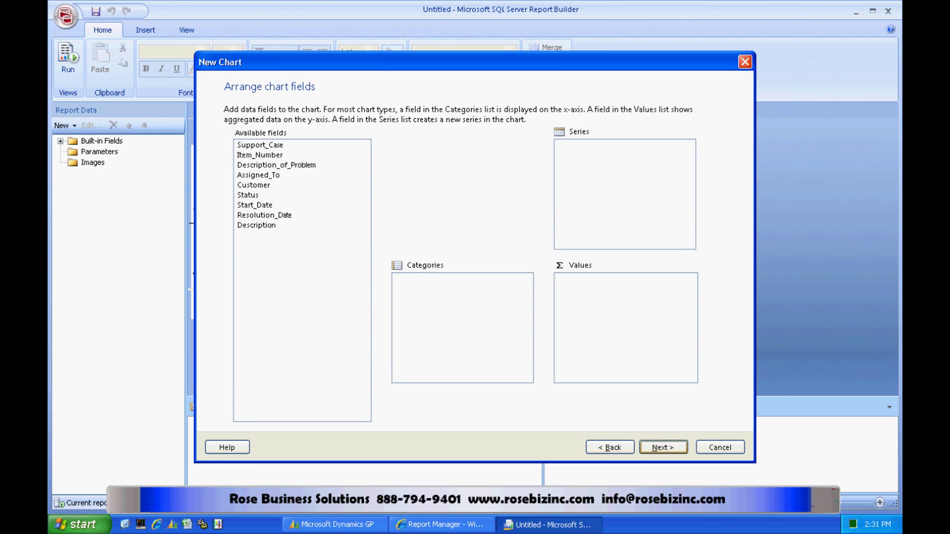
Step: Use Item_Number as the category and the count of Support_Case as the value, and finish the chart in the Ocean style
{"action": "left_click", "coordinate": [260, 155]}
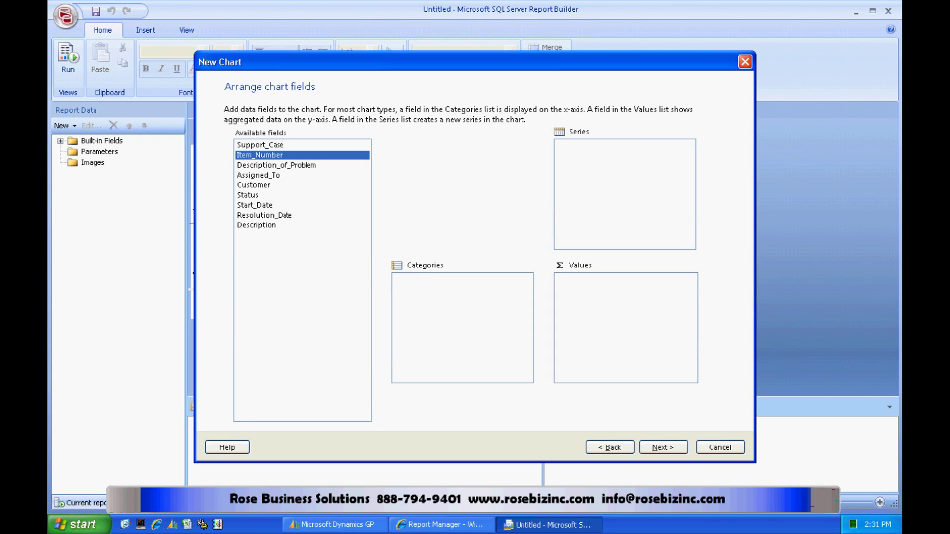
{"action": "left_click_drag", "start_coordinate": [260, 155], "coordinate": [418, 279]}
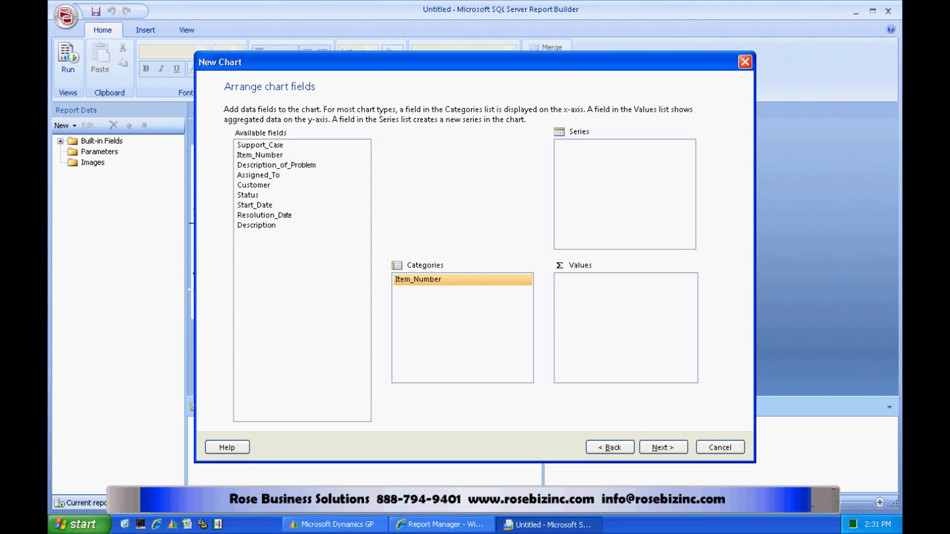
{"action": "left_click", "coordinate": [260, 145]}
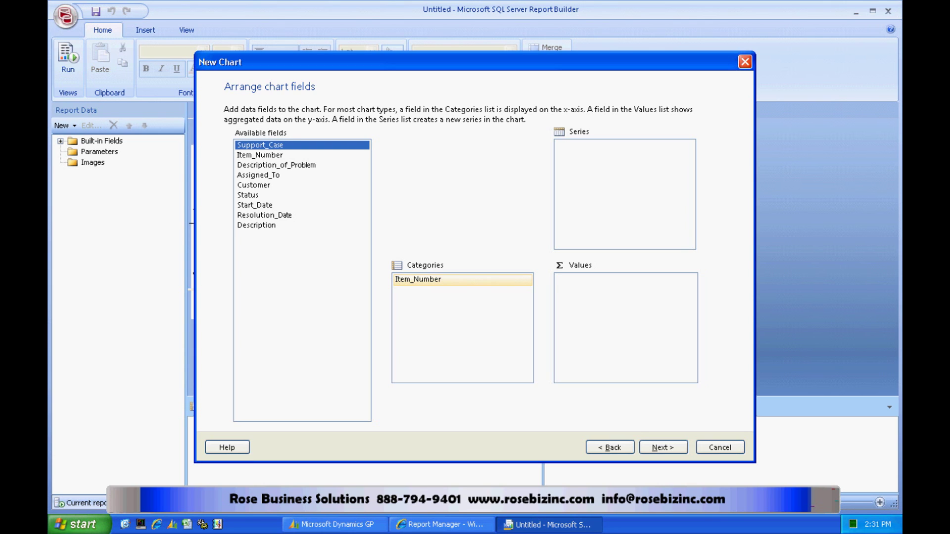
{"action": "left_click_drag", "start_coordinate": [260, 145], "coordinate": [581, 279]}
{"action": "left_click", "coordinate": [688, 280]}
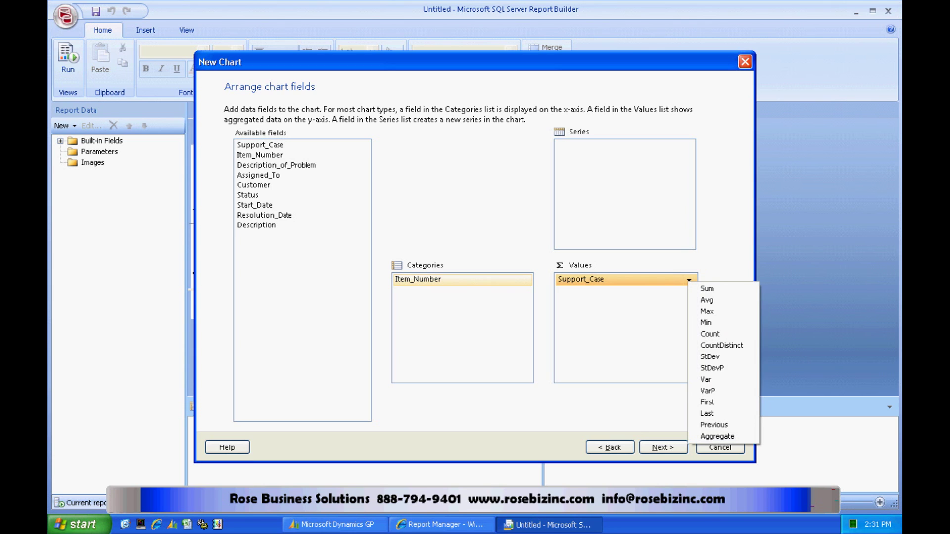
{"action": "key", "text": "Return"}
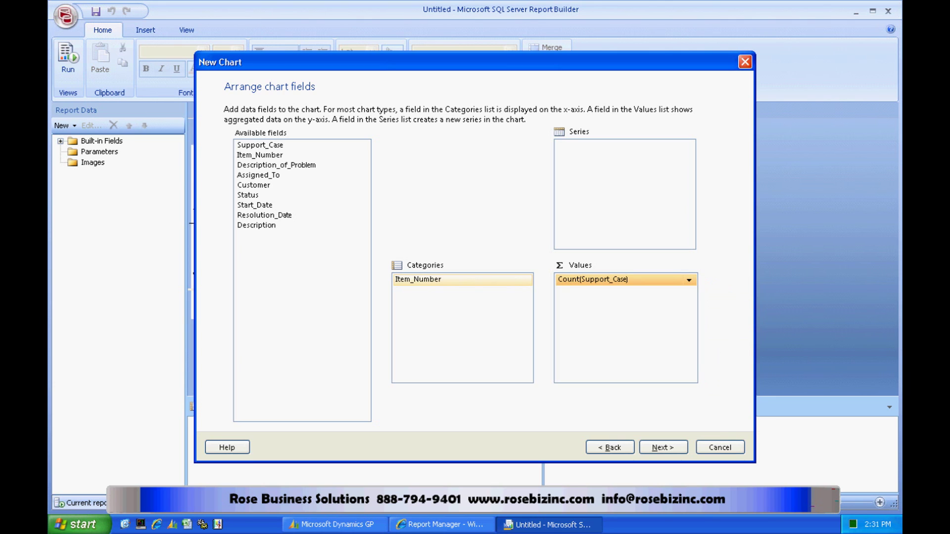
{"action": "left_click", "coordinate": [663, 447]}
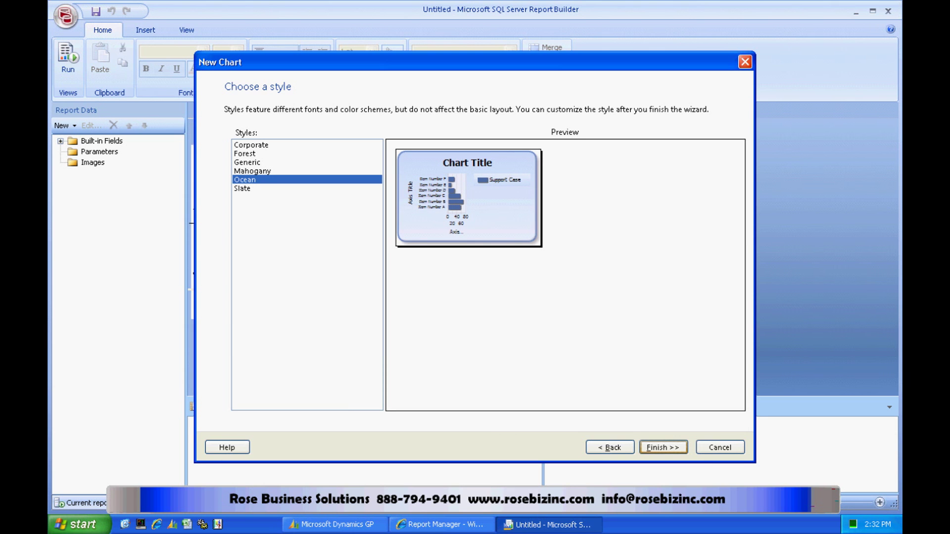
{"action": "key", "text": "Return"}
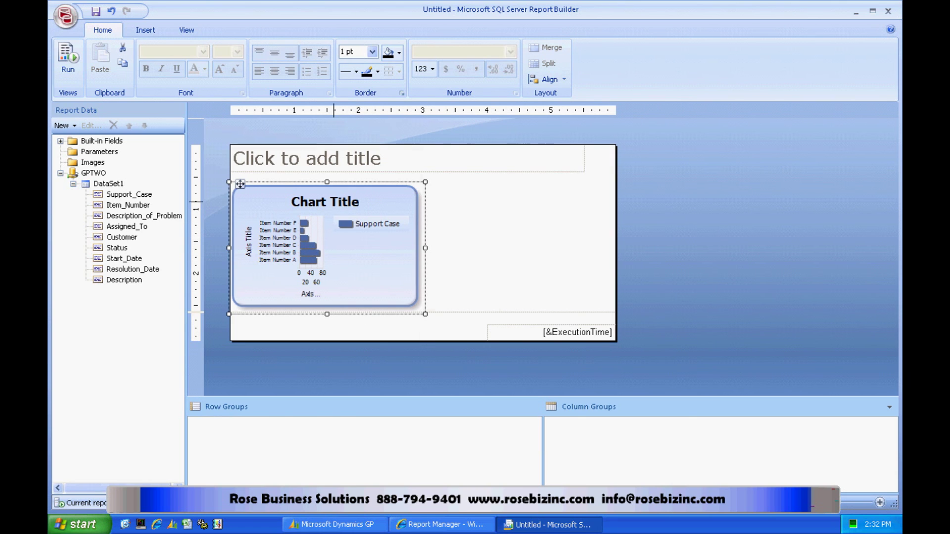
Step: Change the chart title to "Support Cases by Item"
{"action": "left_click", "coordinate": [335, 203]}
{"action": "left_click_drag", "start_coordinate": [359, 198], "coordinate": [291, 198]}
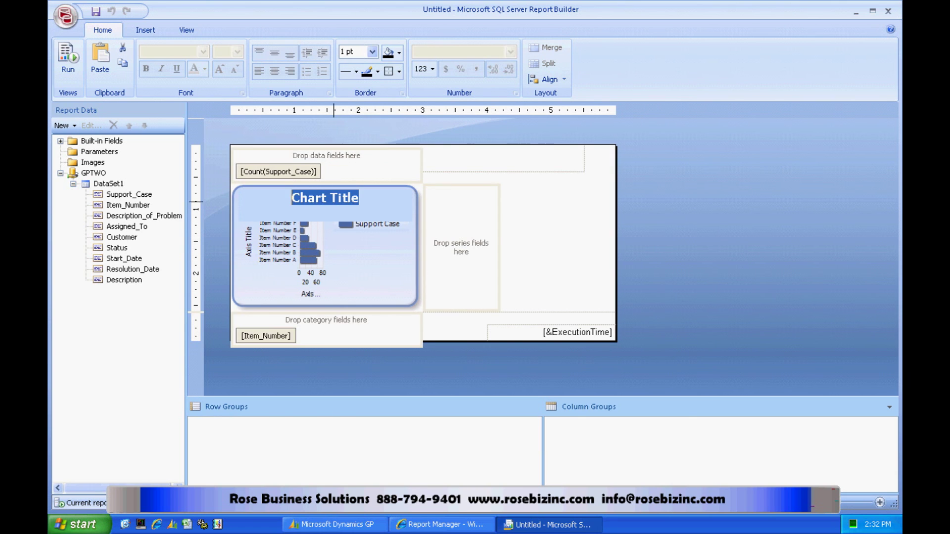
{"action": "type", "text": "Sup"}
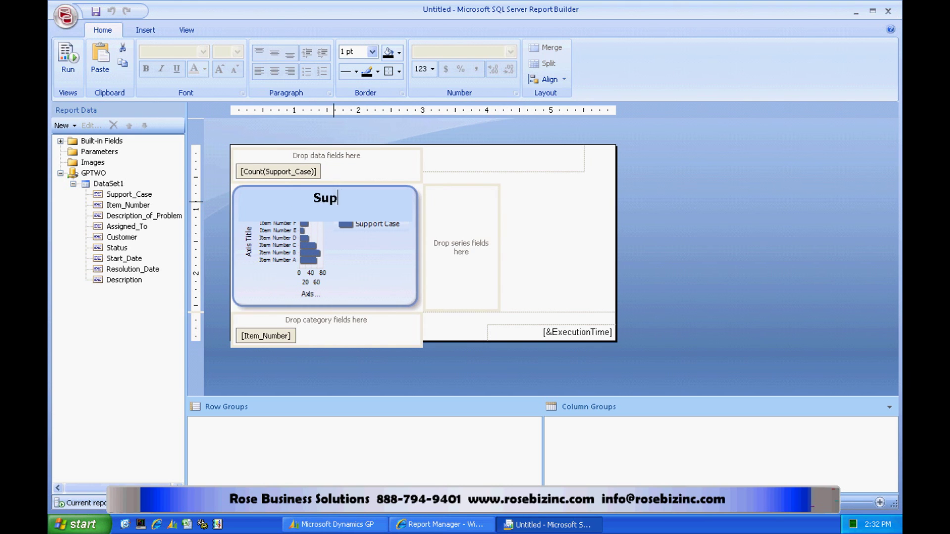
{"action": "type", "text": "port Cases "}
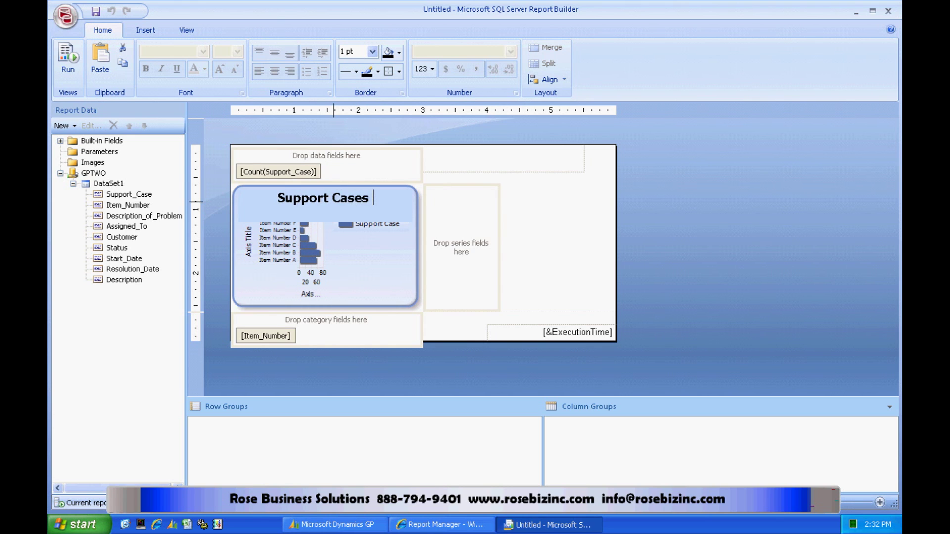
{"action": "type", "text": "by Item"}
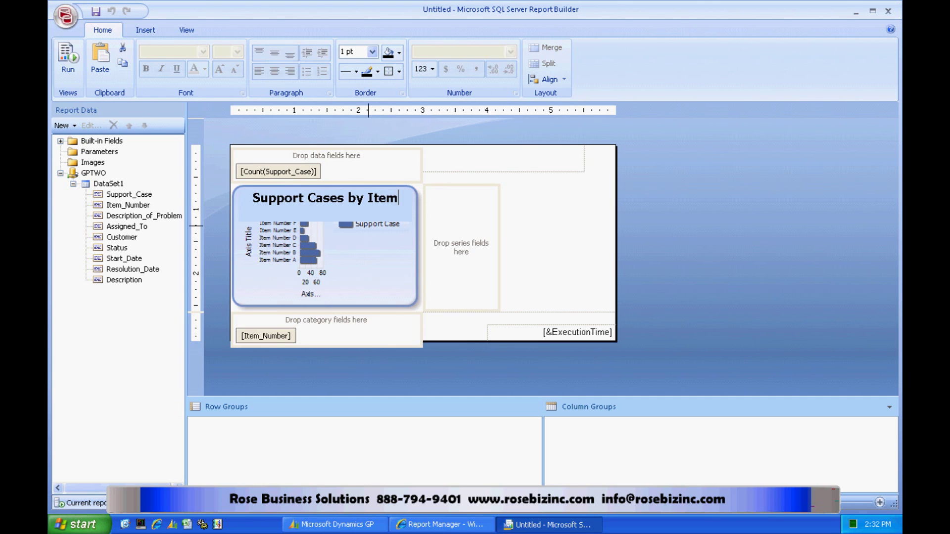
{"action": "left_click", "coordinate": [357, 256]}
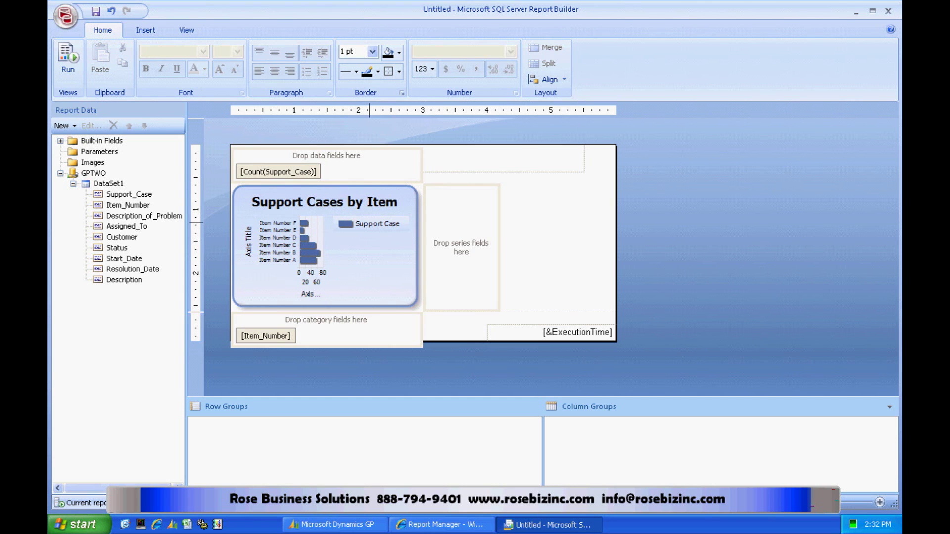
Step: Remove the legend and both axis titles from the bar chart
{"action": "right_click", "coordinate": [368, 224]}
{"action": "left_click", "coordinate": [416, 231]}
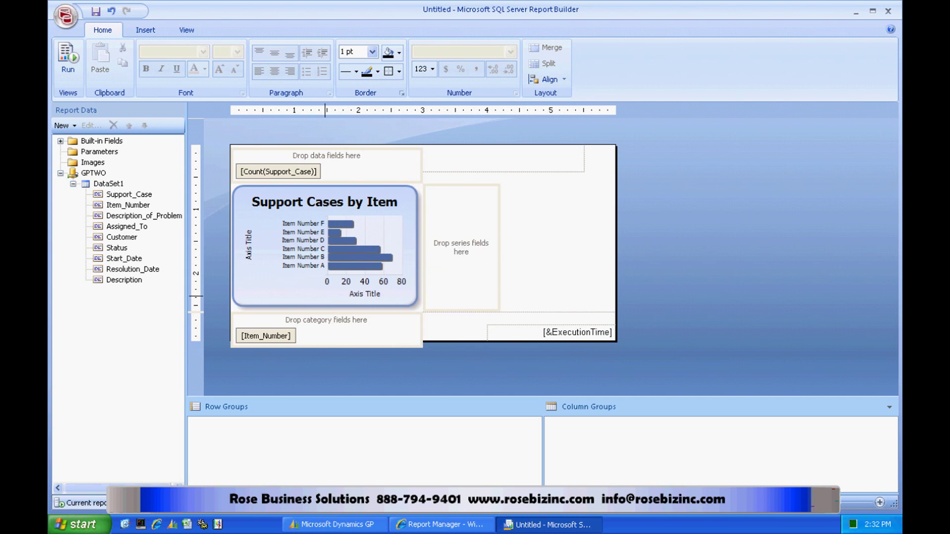
{"action": "right_click", "coordinate": [356, 293]}
{"action": "left_click", "coordinate": [403, 317]}
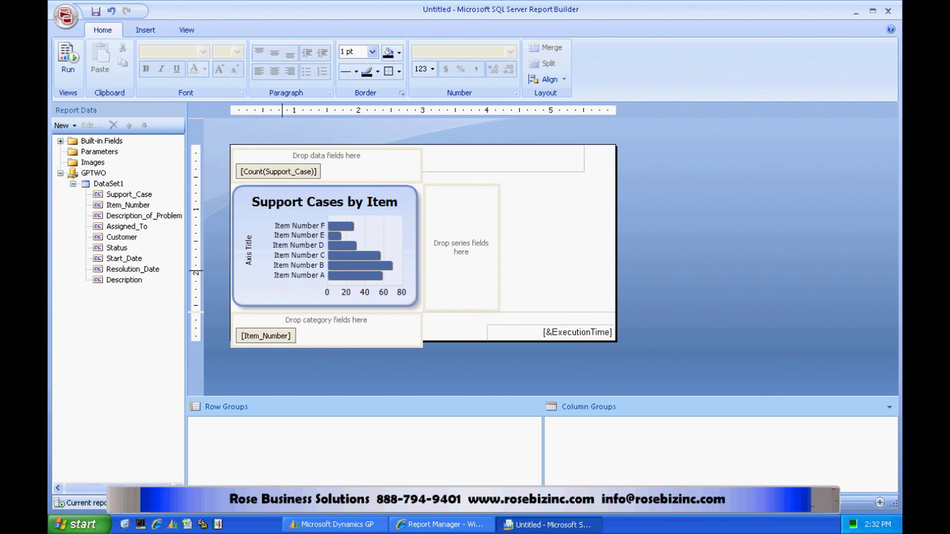
{"action": "right_click", "coordinate": [248, 253]}
{"action": "left_click", "coordinate": [295, 279]}
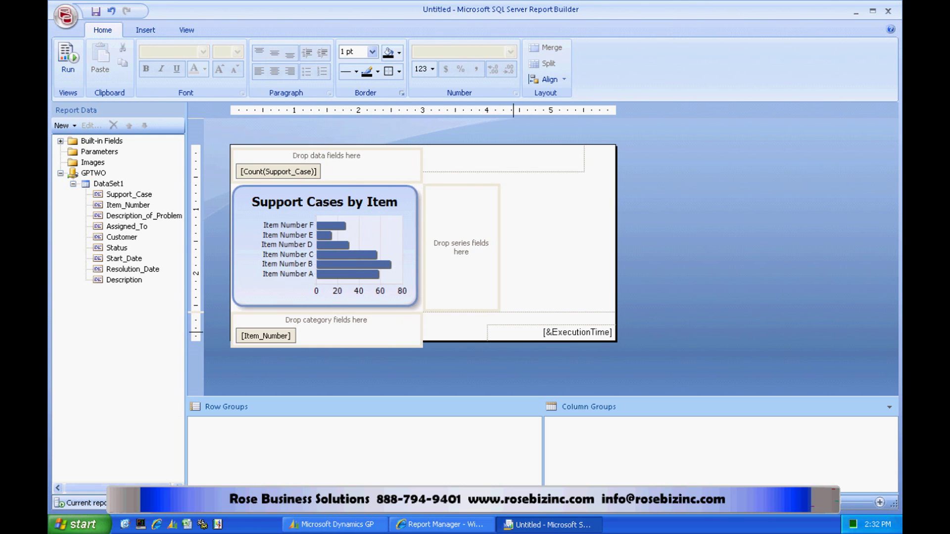
Step: Save the report as "Support Issues 2" in the TWO/Inventory/Charts And KPIs folder on the report server, and close Report Builder
{"action": "left_click", "coordinate": [96, 10]}
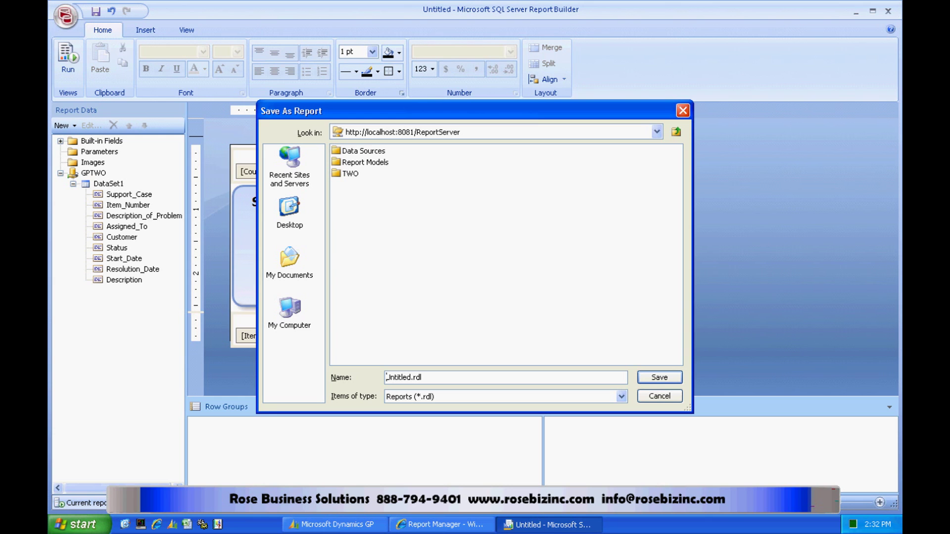
{"action": "double_click", "coordinate": [350, 173]}
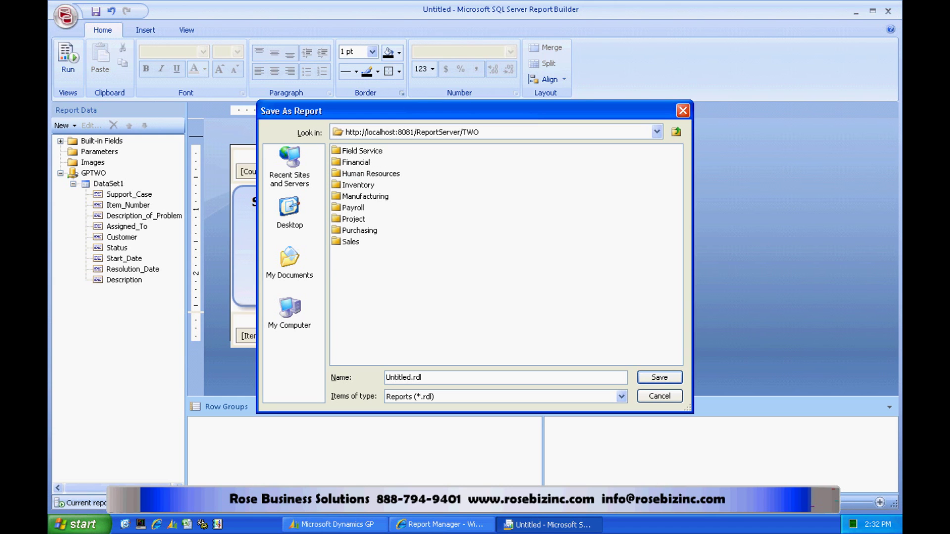
{"action": "double_click", "coordinate": [358, 184]}
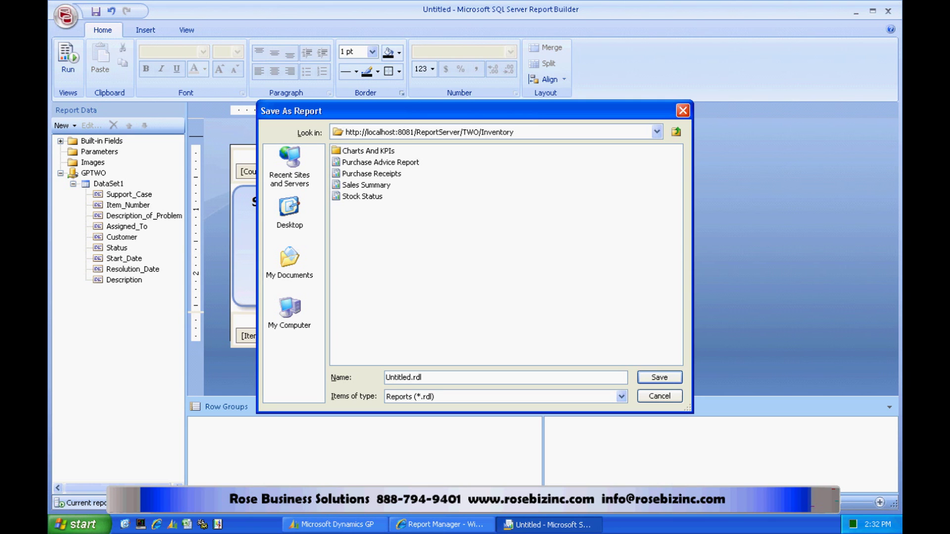
{"action": "double_click", "coordinate": [368, 150]}
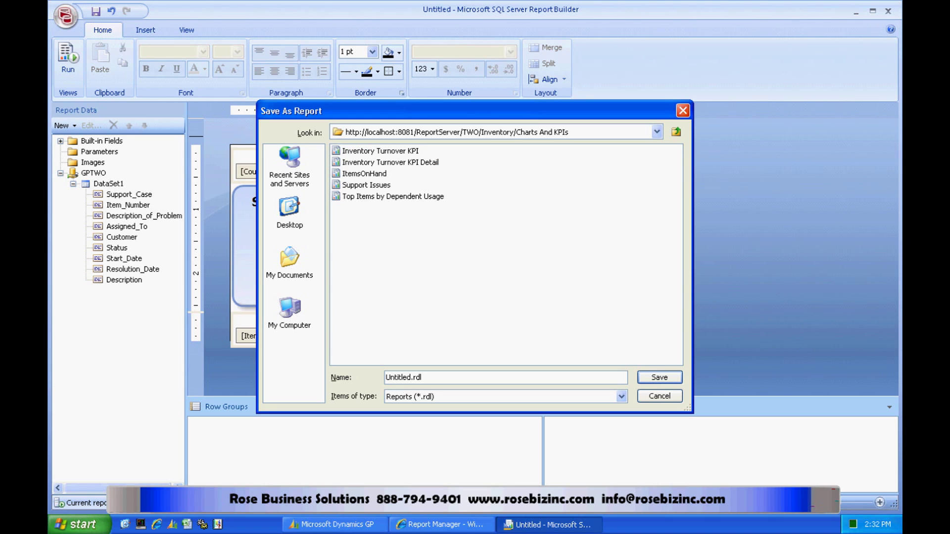
{"action": "left_click_drag", "start_coordinate": [410, 377], "coordinate": [386, 377]}
{"action": "type", "text": "Support Issues 2"}
{"action": "left_click", "coordinate": [659, 377]}
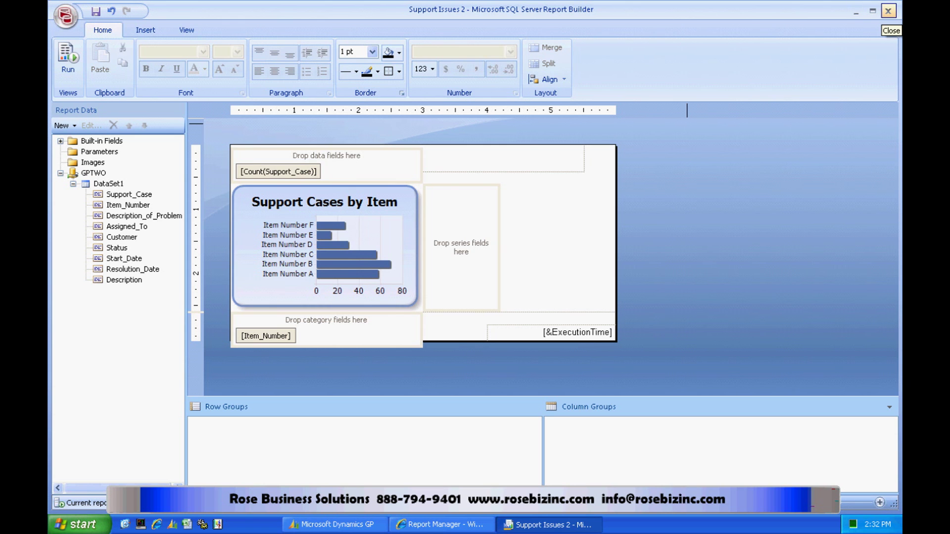
{"action": "left_click", "coordinate": [889, 10]}
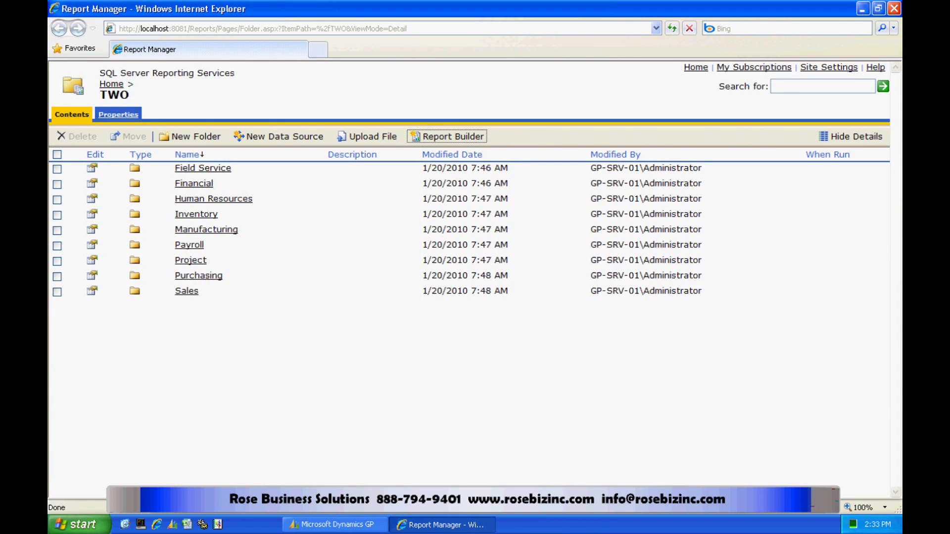
Step: View the Support Issues 2 report from the Inventory Charts And KPIs folder in Report Manager, and close the browser
{"action": "left_click", "coordinate": [198, 214]}
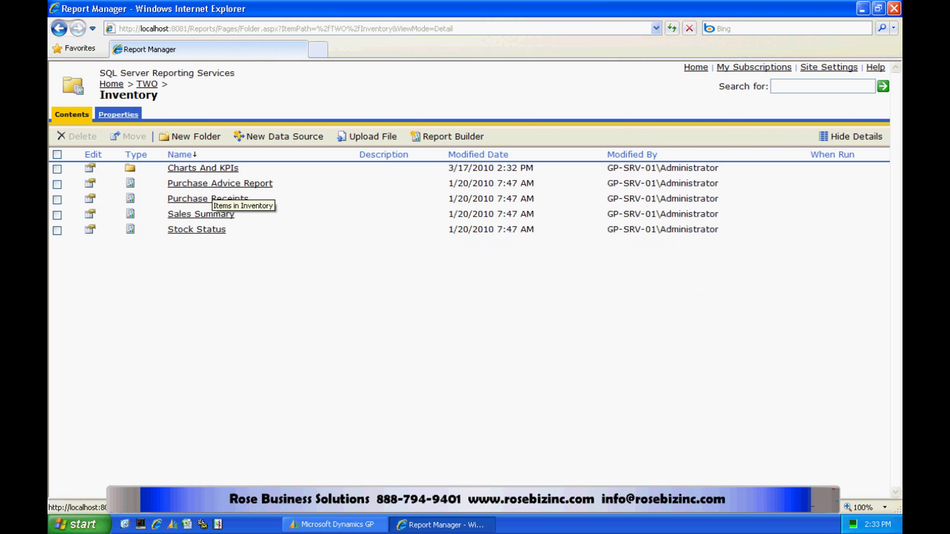
{"action": "left_click", "coordinate": [203, 168]}
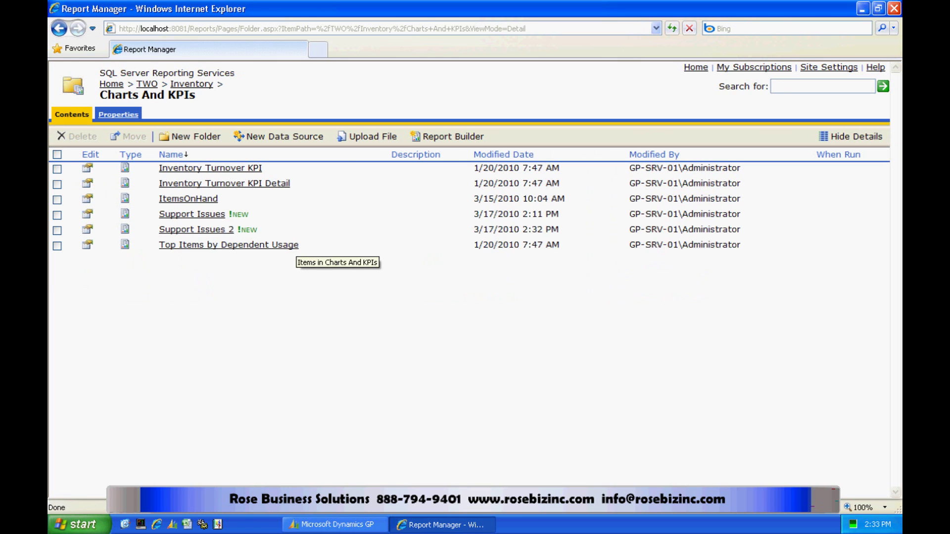
{"action": "left_click", "coordinate": [197, 229]}
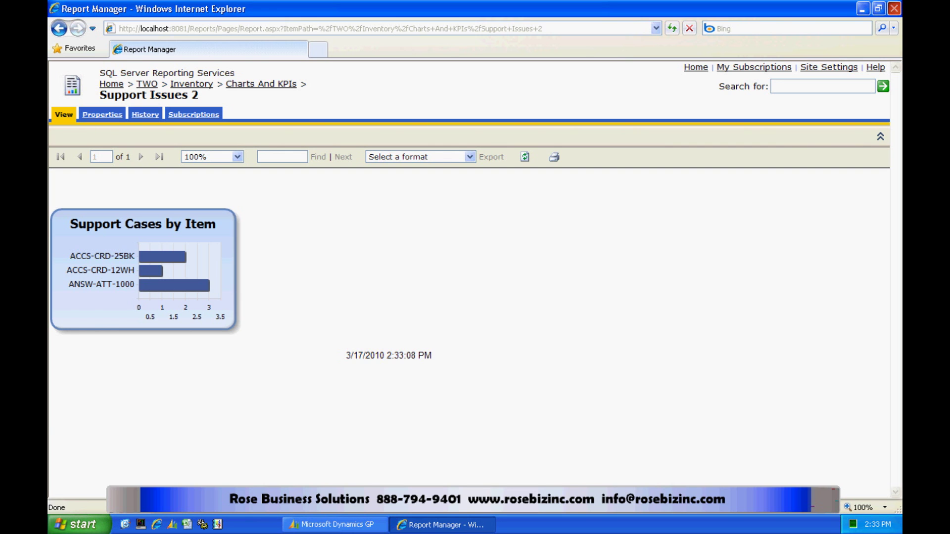
{"action": "left_click", "coordinate": [894, 8]}
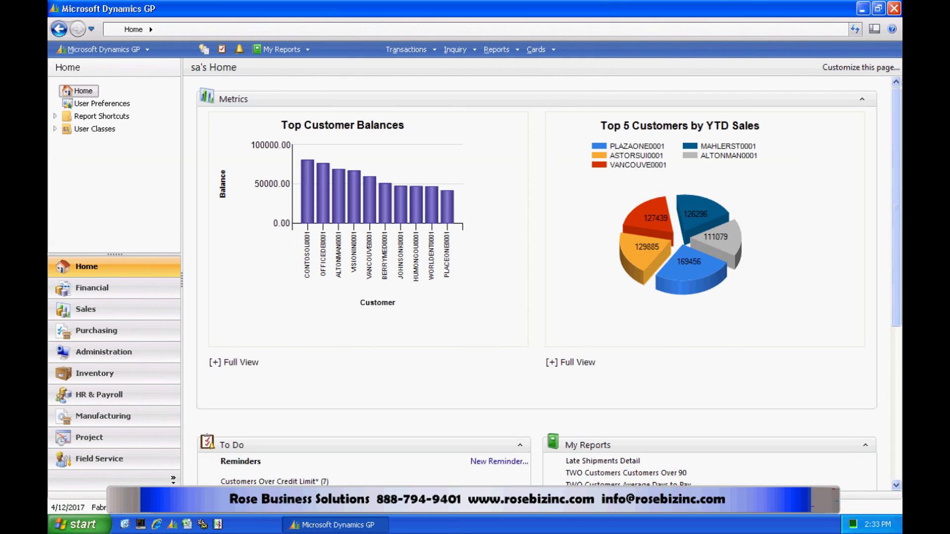
Step: Customize the Dynamics GP home page by adding Support Issues 2 to the metrics to display
{"action": "left_click", "coordinate": [861, 68]}
{"action": "left_click", "coordinate": [372, 156]}
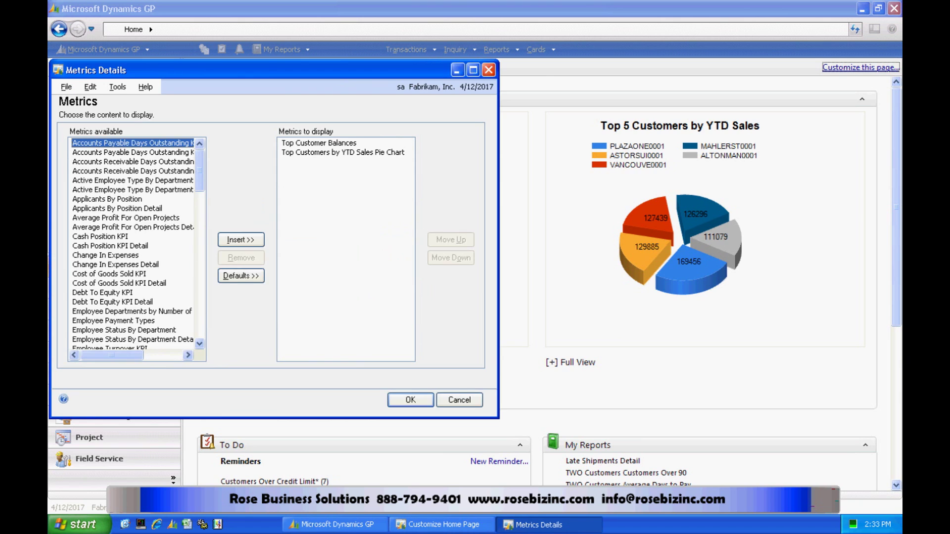
{"action": "scroll", "coordinate": [134, 245], "scroll_direction": "down", "scroll_amount": 7}
{"action": "scroll", "coordinate": [134, 244], "scroll_direction": "down", "scroll_amount": 7}
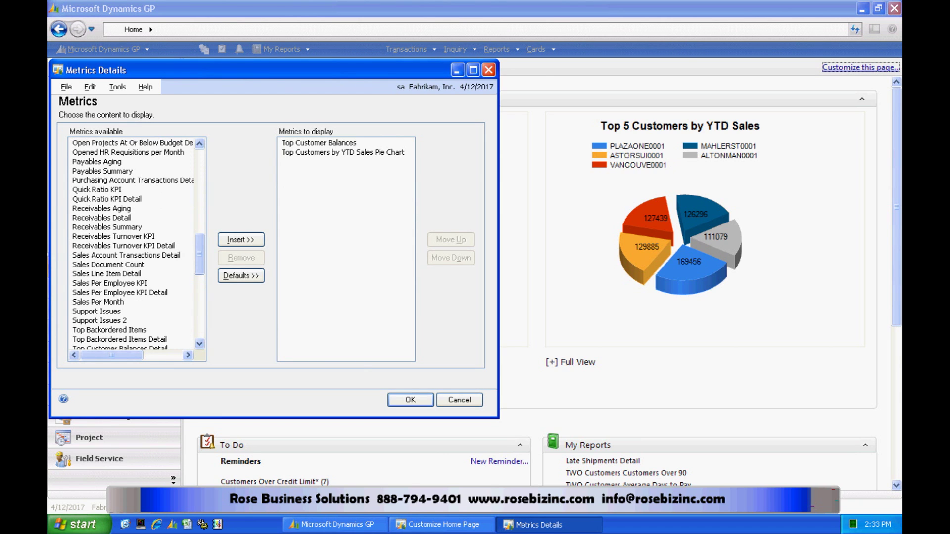
{"action": "left_click", "coordinate": [99, 320]}
{"action": "left_click", "coordinate": [241, 239]}
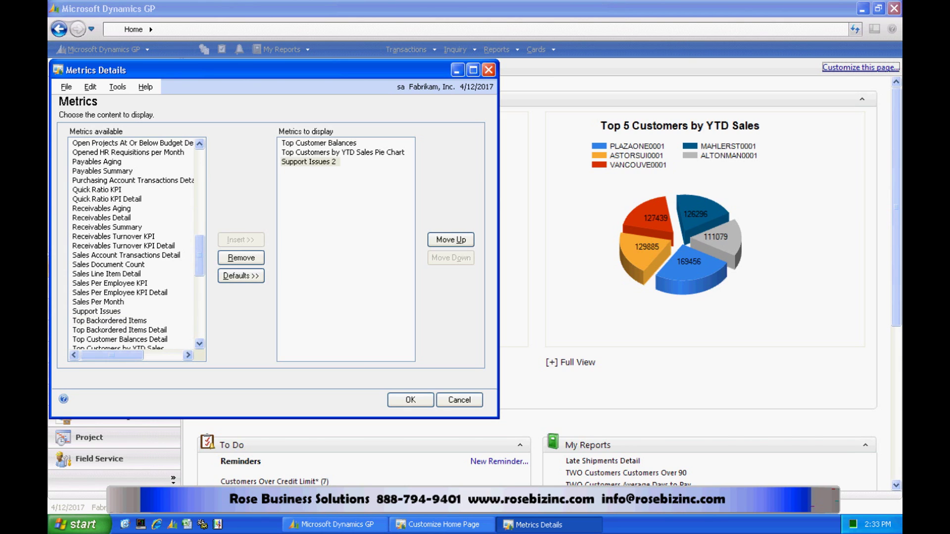
Step: Place Support Issues 2 first among the displayed metrics, and apply the home page customization
{"action": "left_click", "coordinate": [451, 240]}
{"action": "left_click", "coordinate": [451, 239]}
{"action": "left_click", "coordinate": [410, 400]}
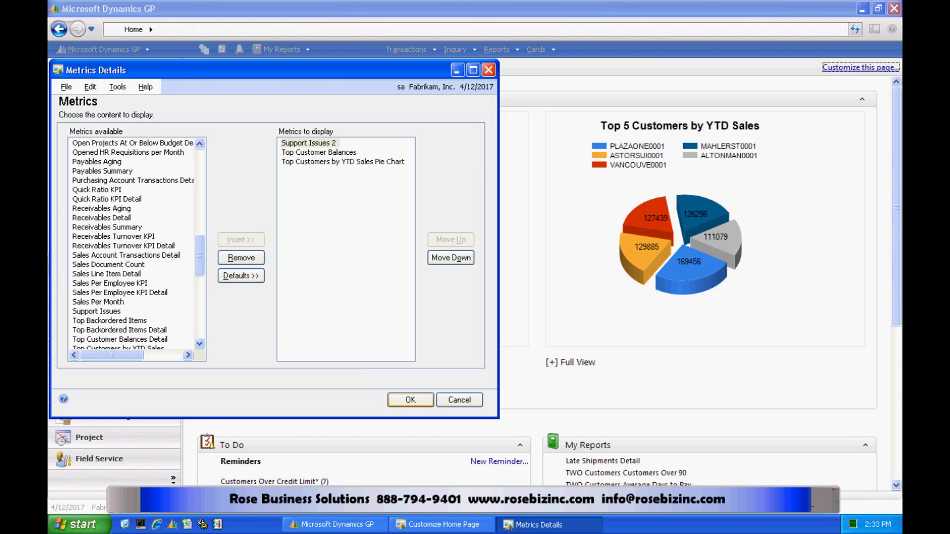
{"action": "left_click", "coordinate": [255, 341]}
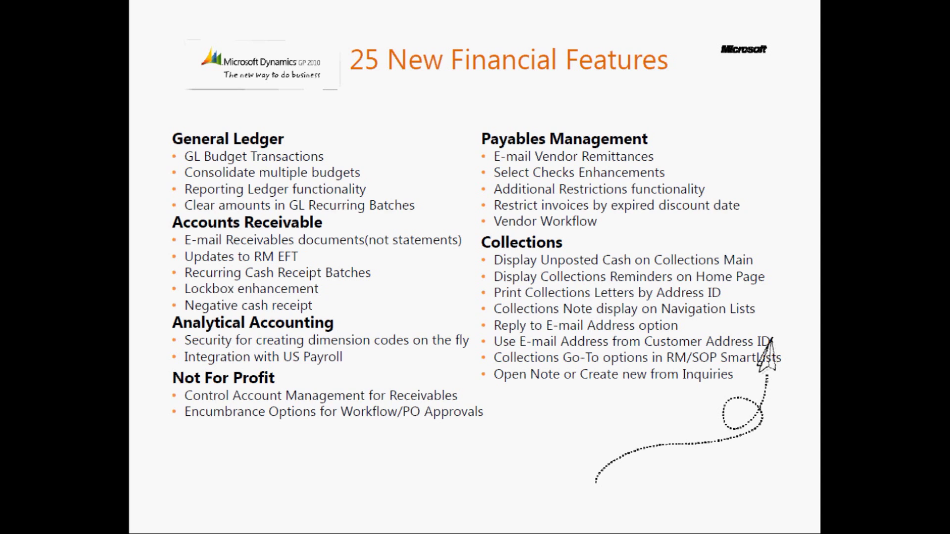
{"action": "key", "text": "Right"}
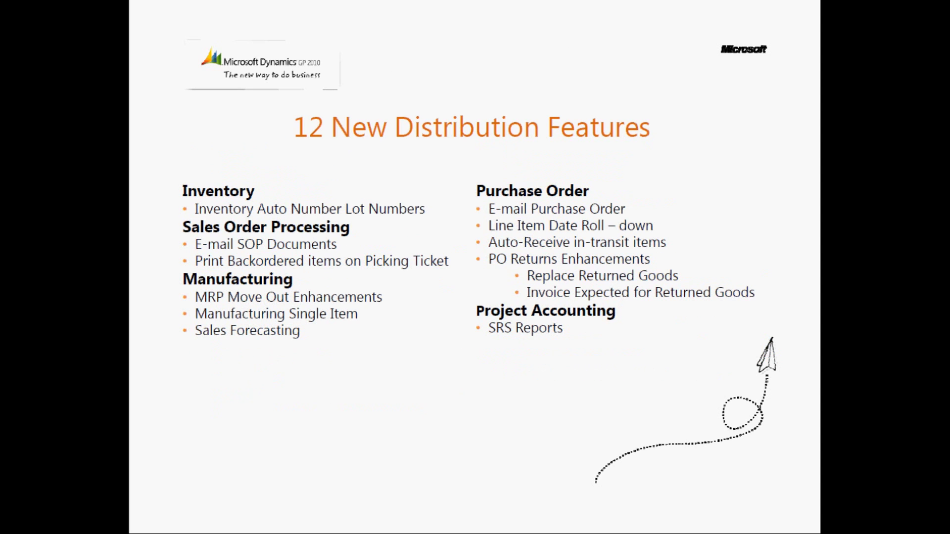